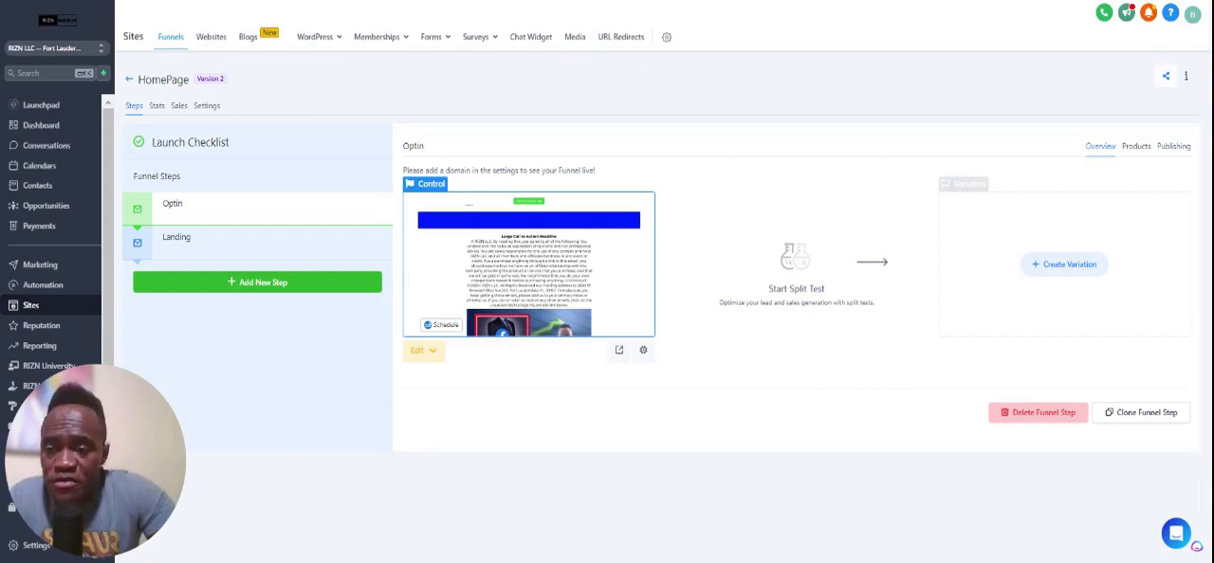
Add a new funnel step named Demo with the path /youtube to the HomePage funnel.
click(317, 283)
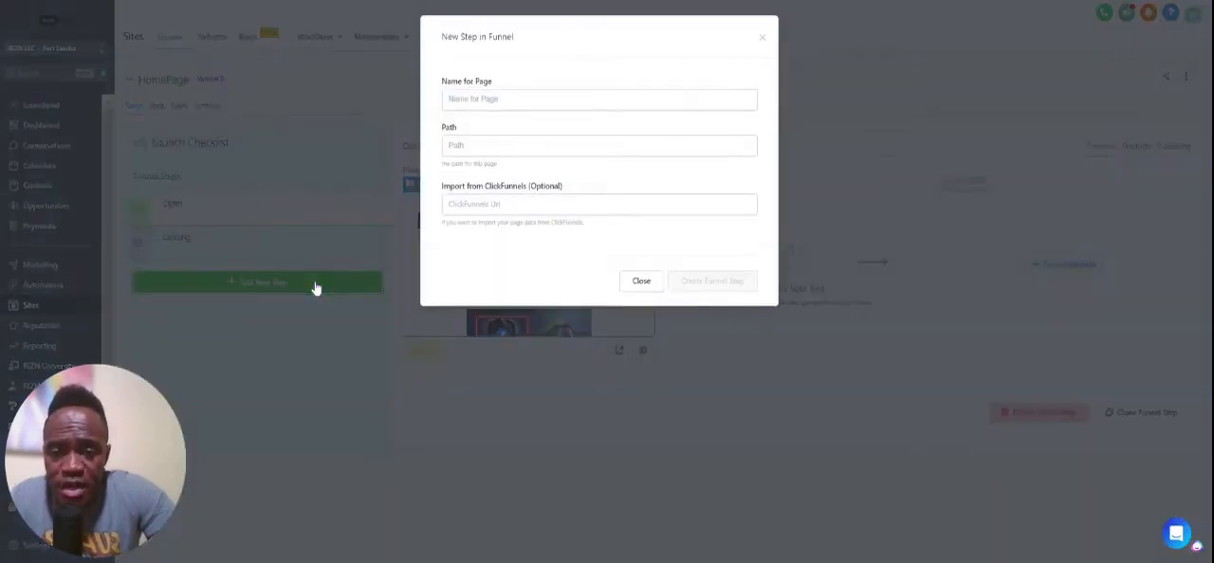
click(474, 100)
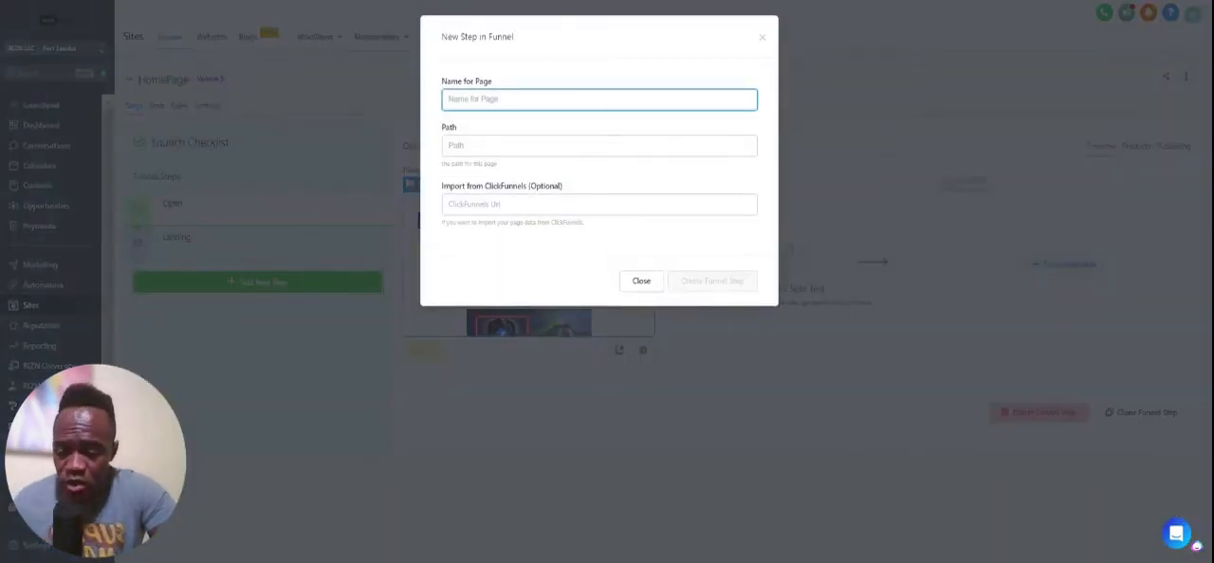
text(Demo)
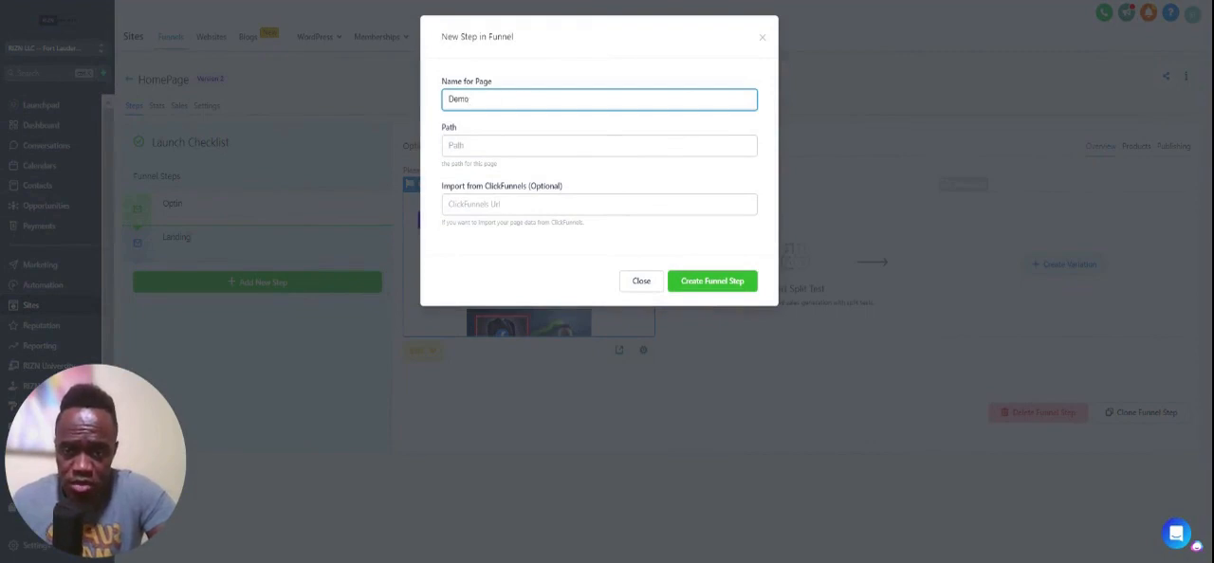
key(Tab)
text(/youtub)
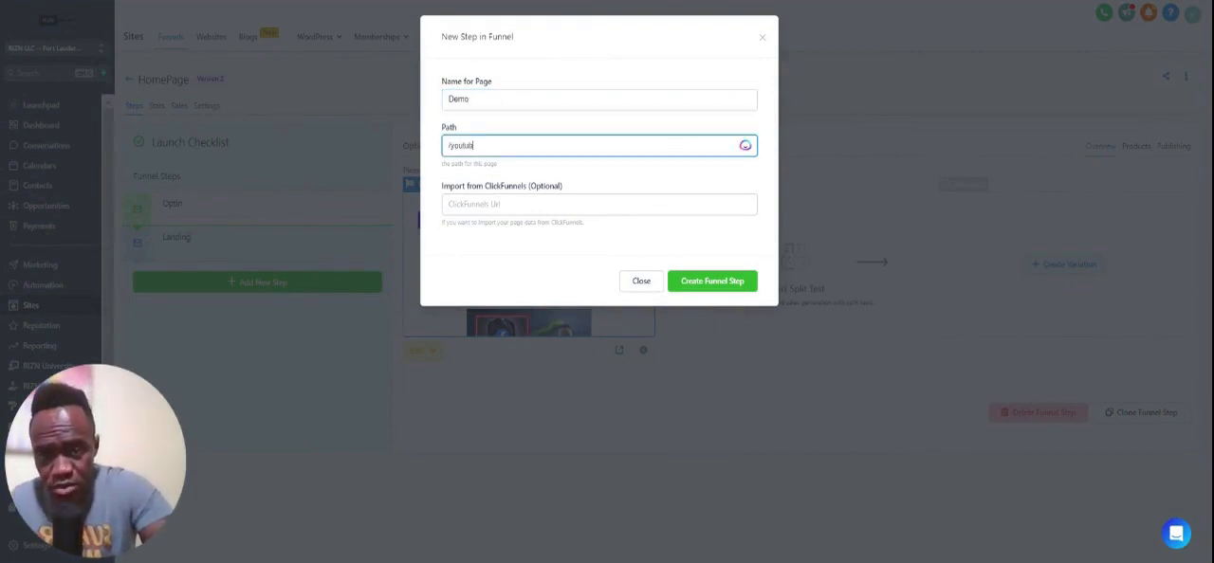
text(e)
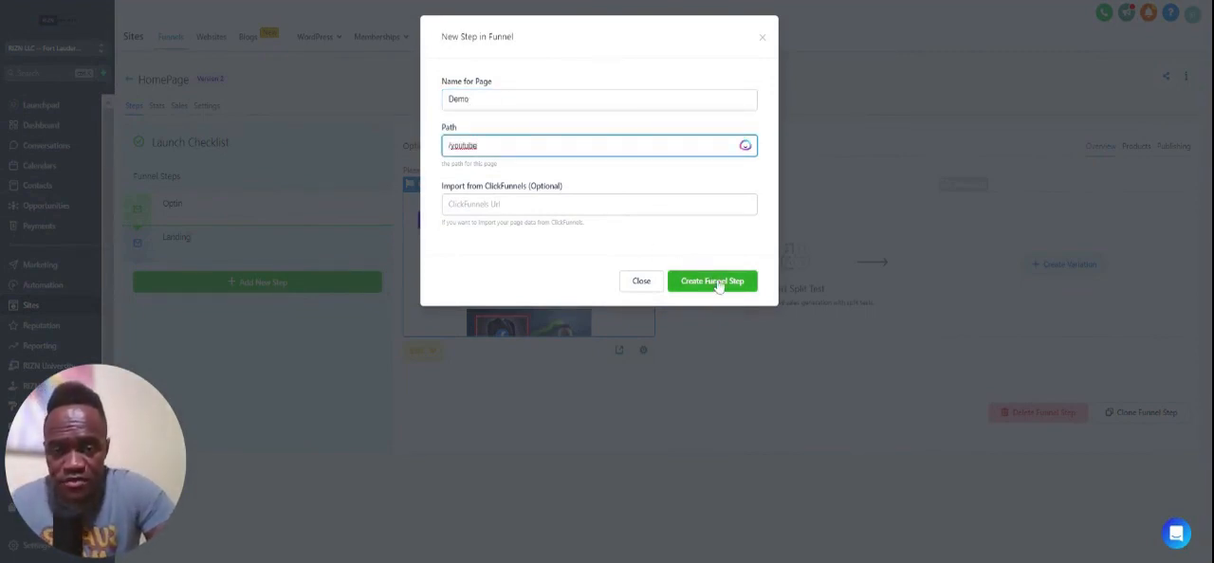
click(718, 283)
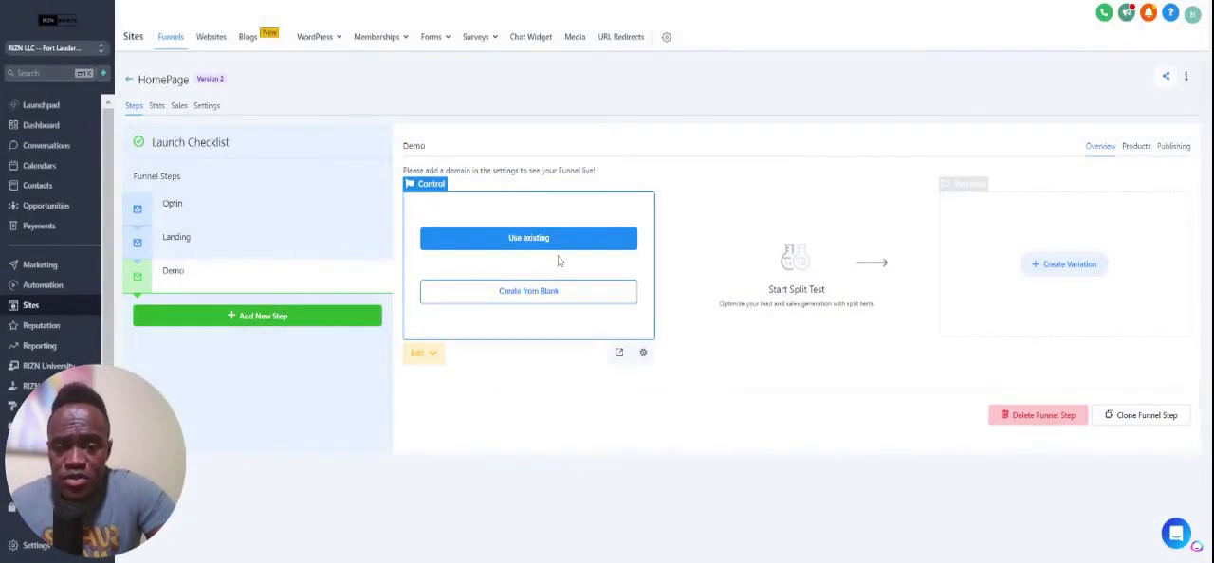
Create the Demo step's page from blank and add a full-width section to it.
click(559, 290)
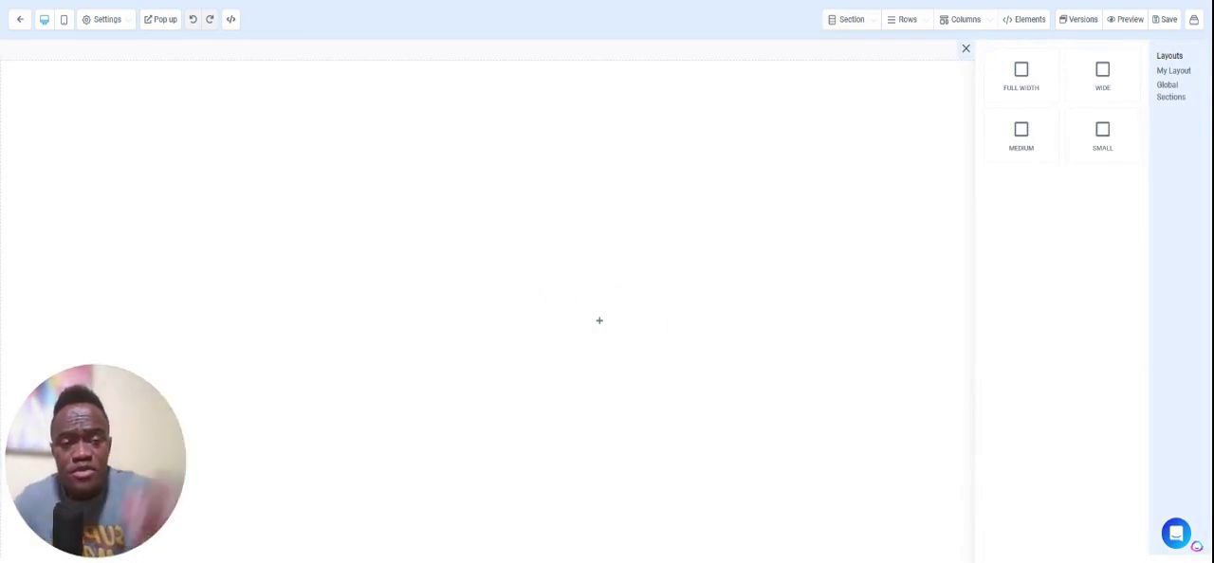
click(1022, 98)
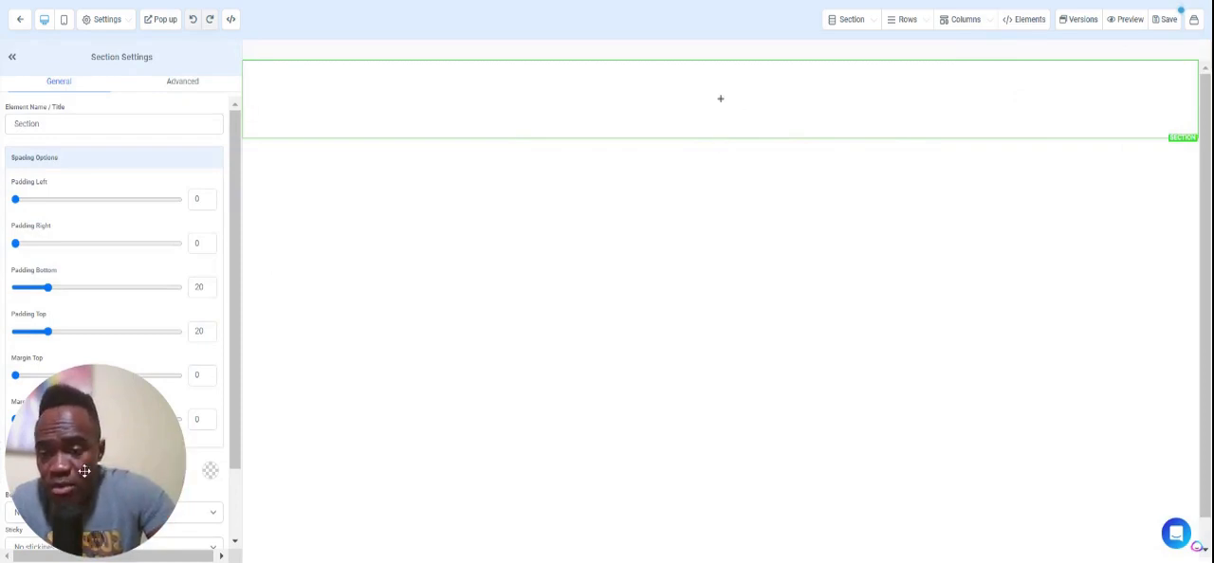
drag(142, 527, 1103, 480)
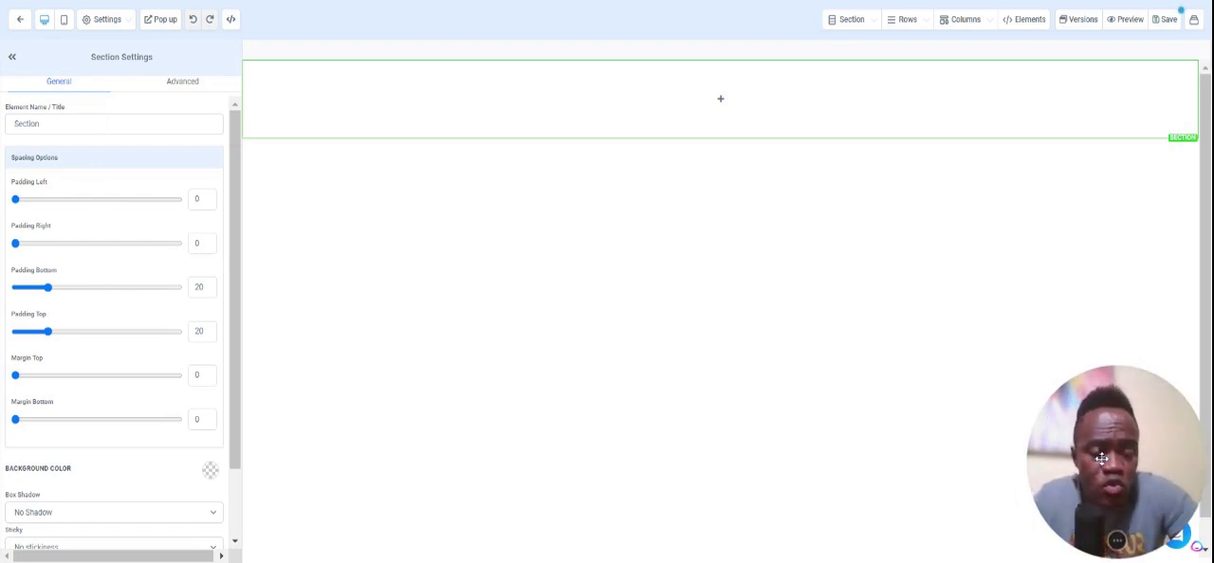
Add a 2-column row inside the new section.
mouse_move(726, 108)
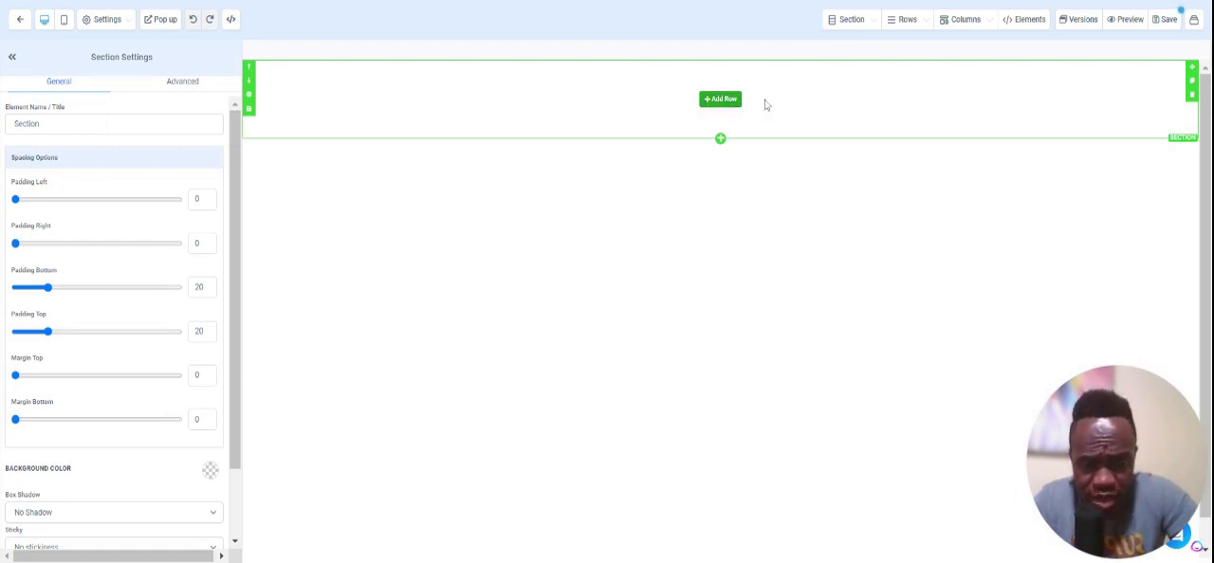
click(726, 106)
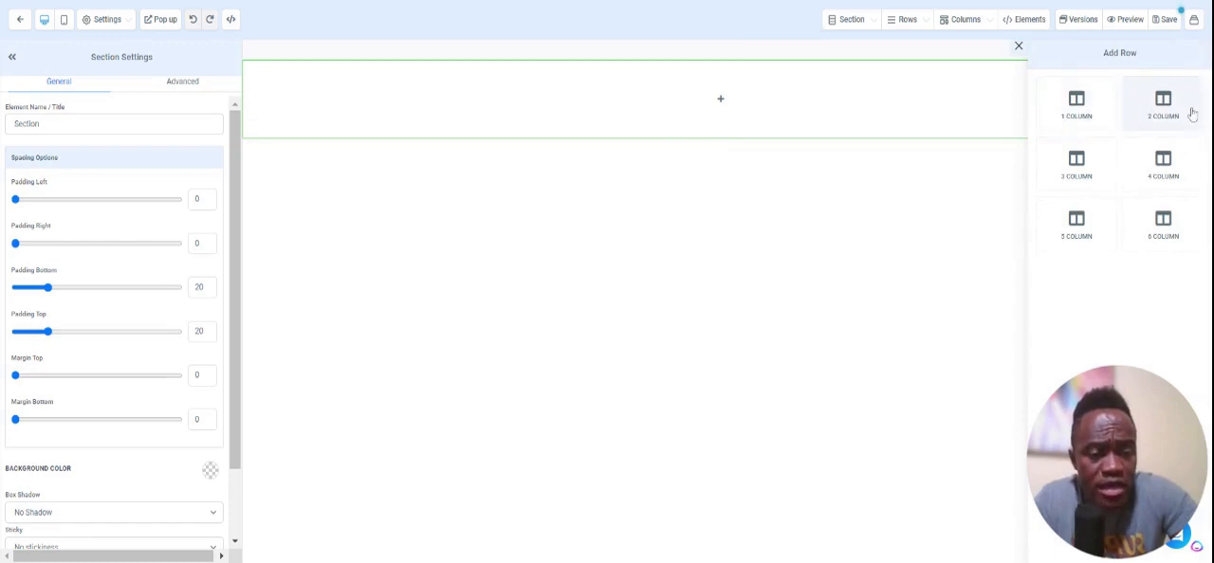
click(1163, 106)
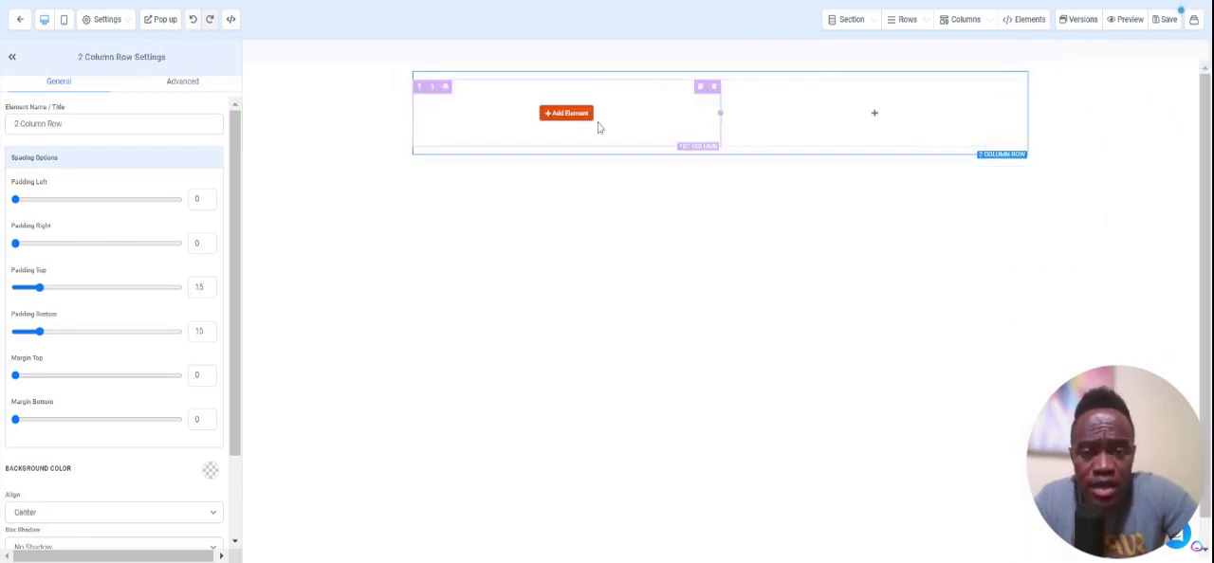
Insert a navigation menu element into the row's first column and widen that column slightly.
click(578, 116)
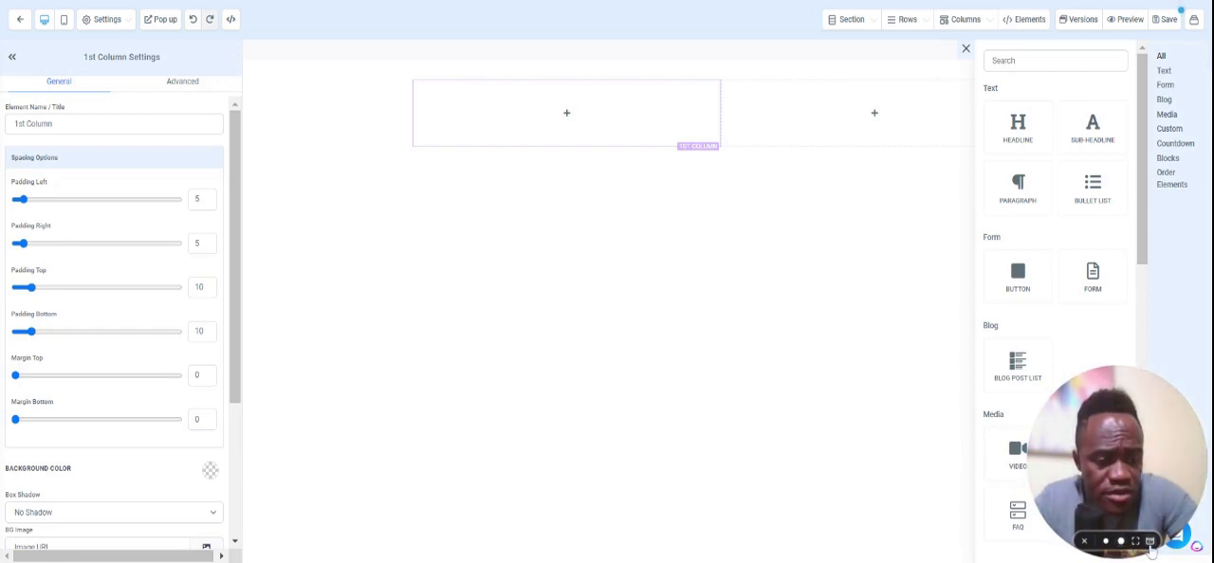
click(1084, 542)
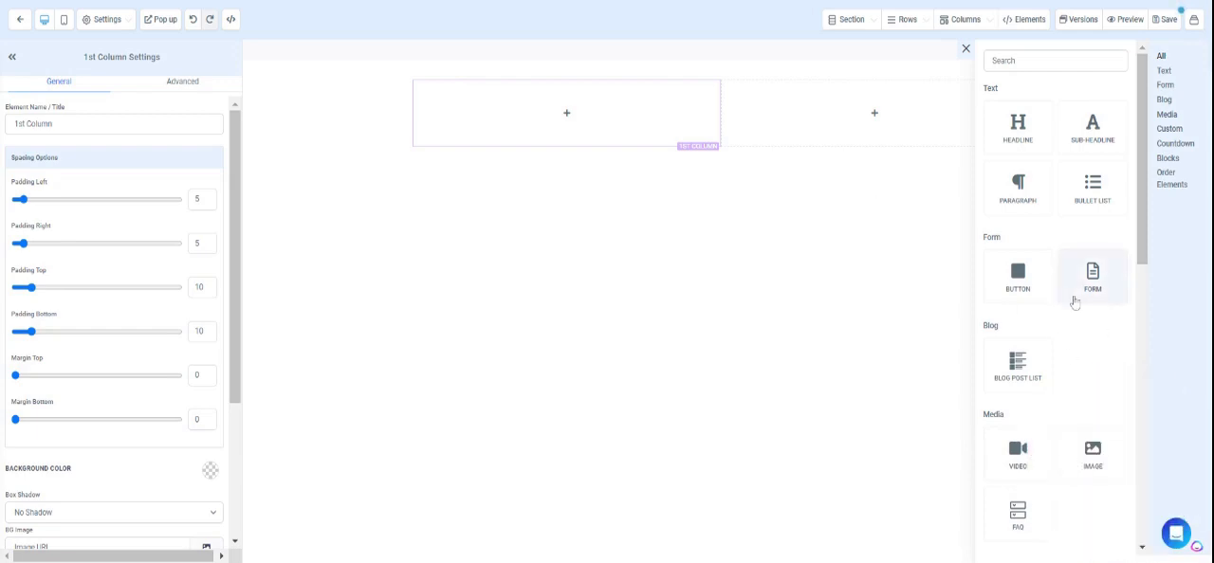
scroll(1075, 302, down, 2)
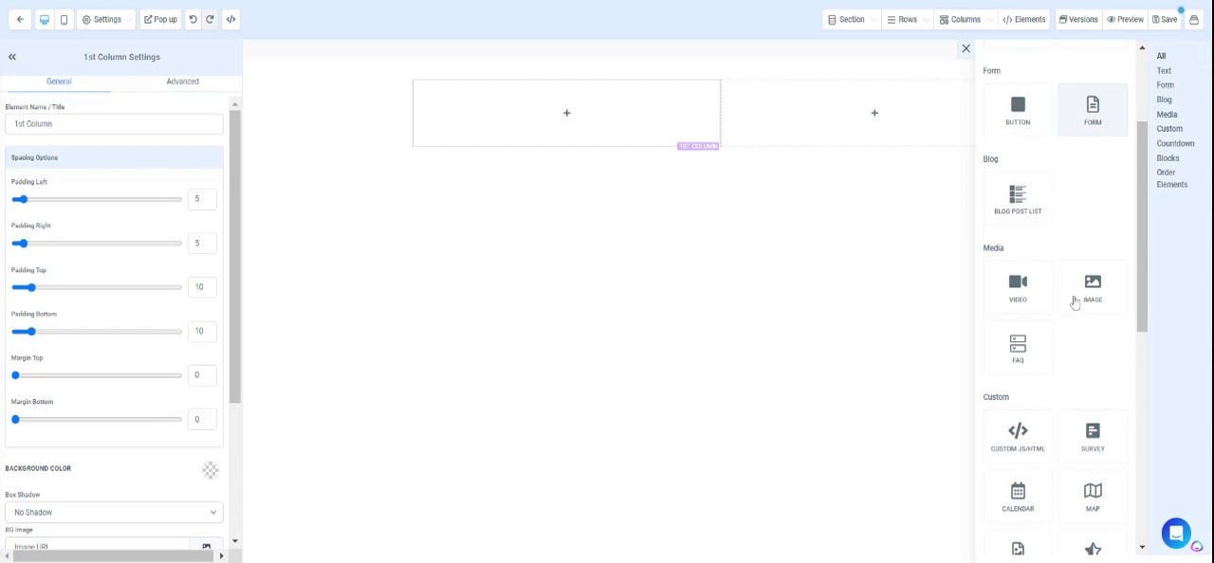
scroll(1074, 304, down, 2)
scroll(1075, 347, down, 3)
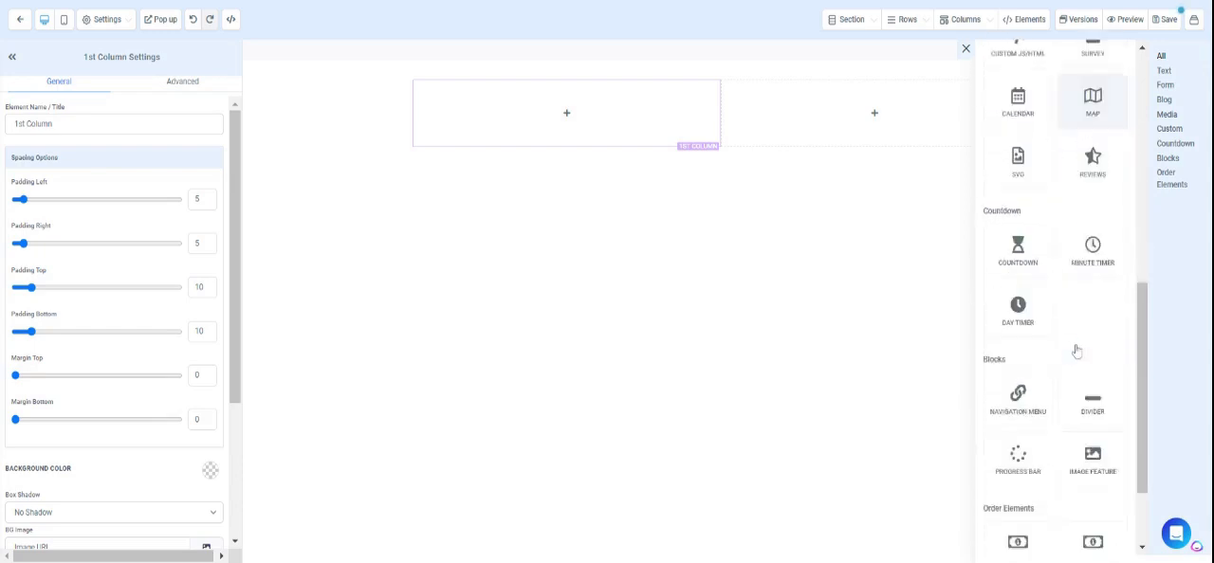
scroll(1075, 350, down, 1)
scroll(1075, 351, down, 1)
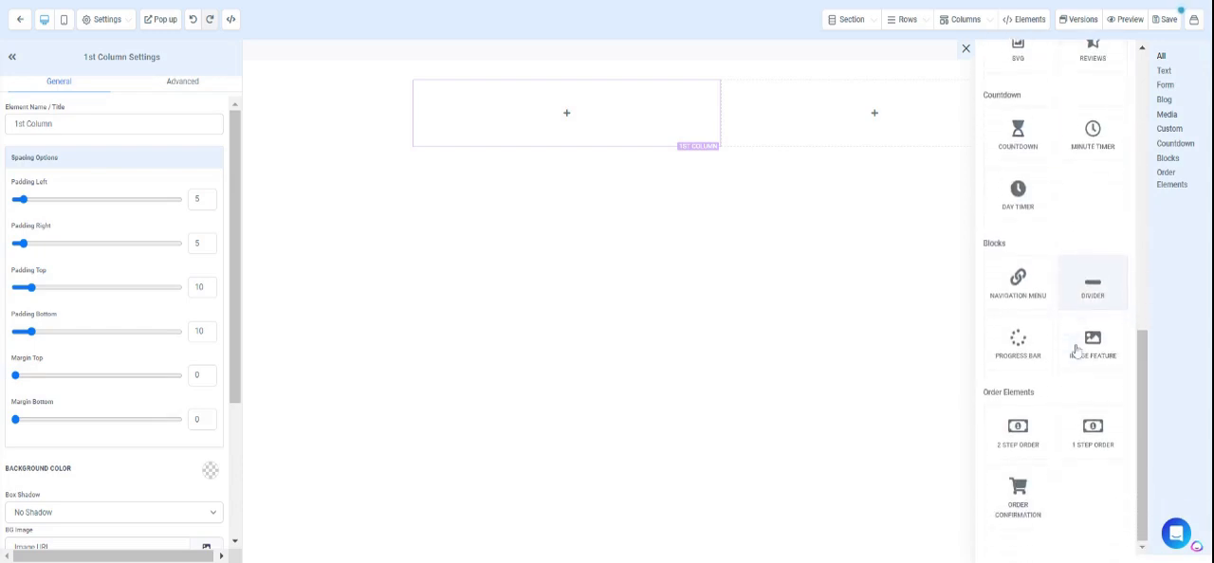
click(1028, 296)
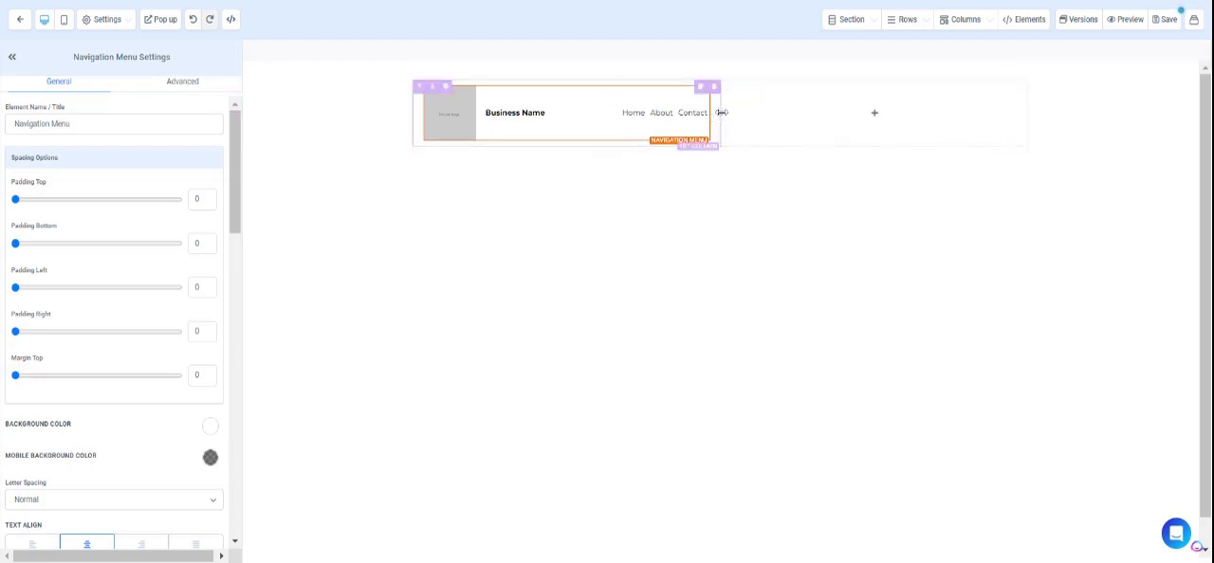
drag(720, 112, 747, 159)
Insert a button element into the row's second column.
click(902, 120)
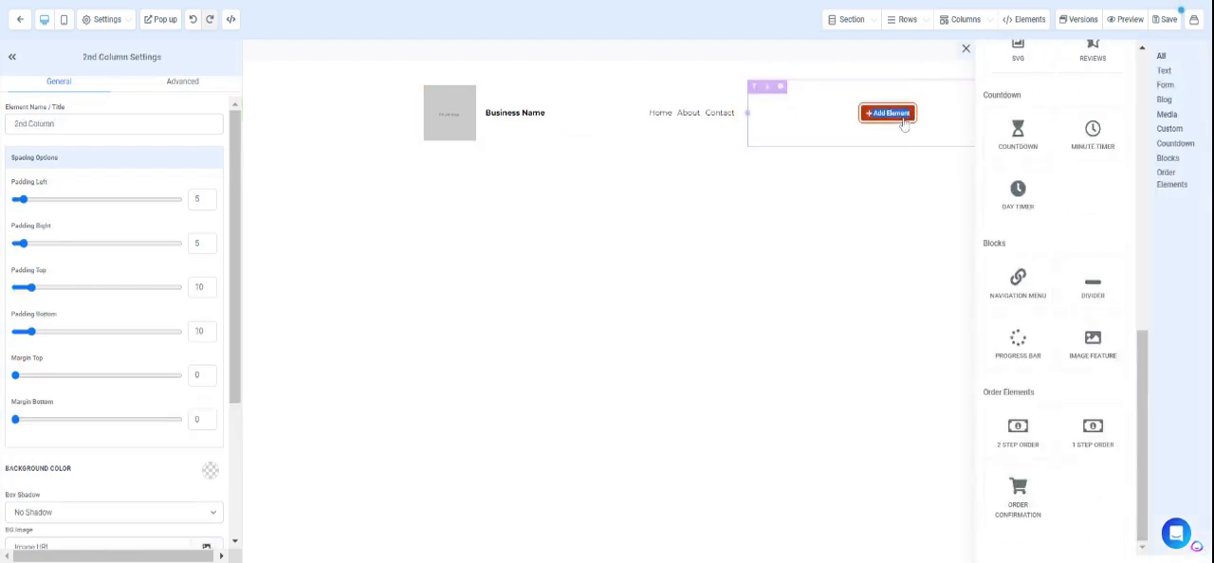
scroll(1012, 189, up, 5)
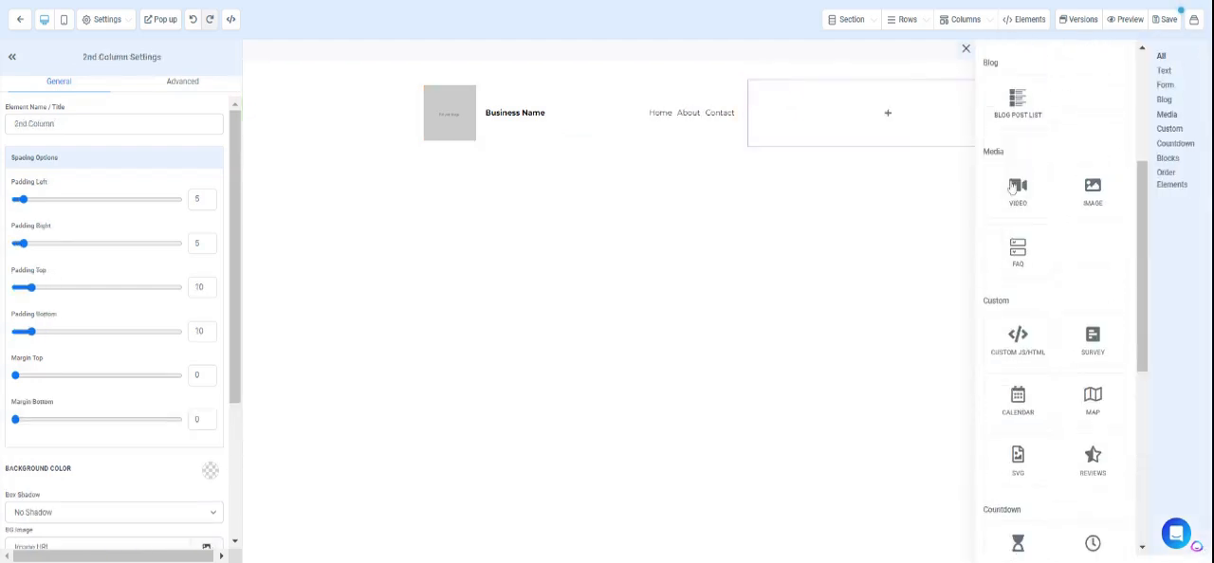
scroll(1012, 188, down, 4)
scroll(1017, 214, up, 5)
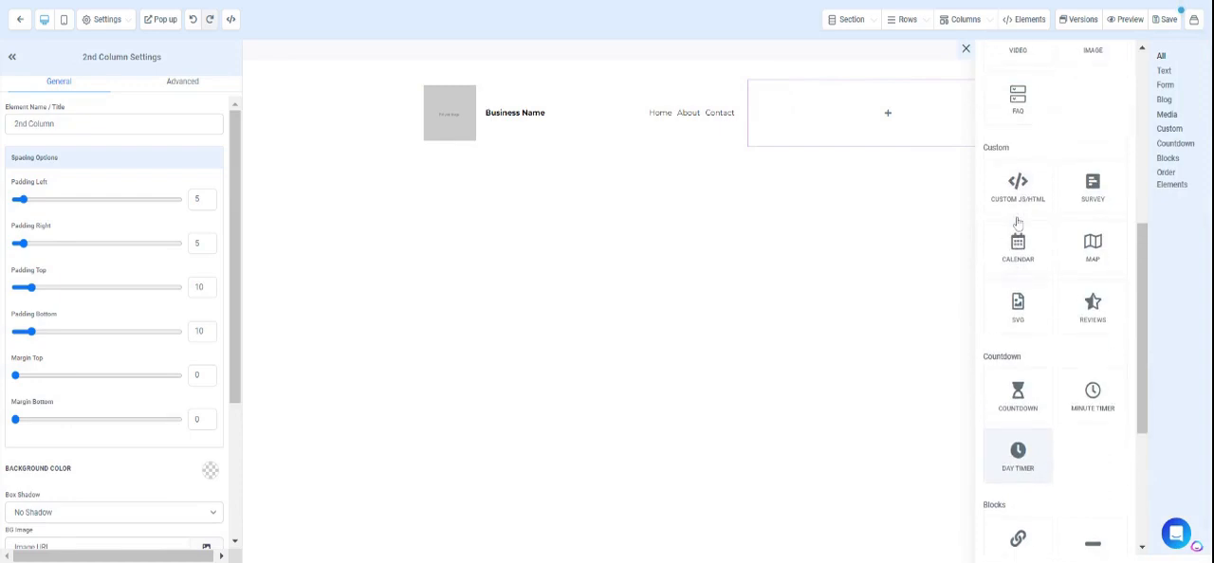
click(1024, 112)
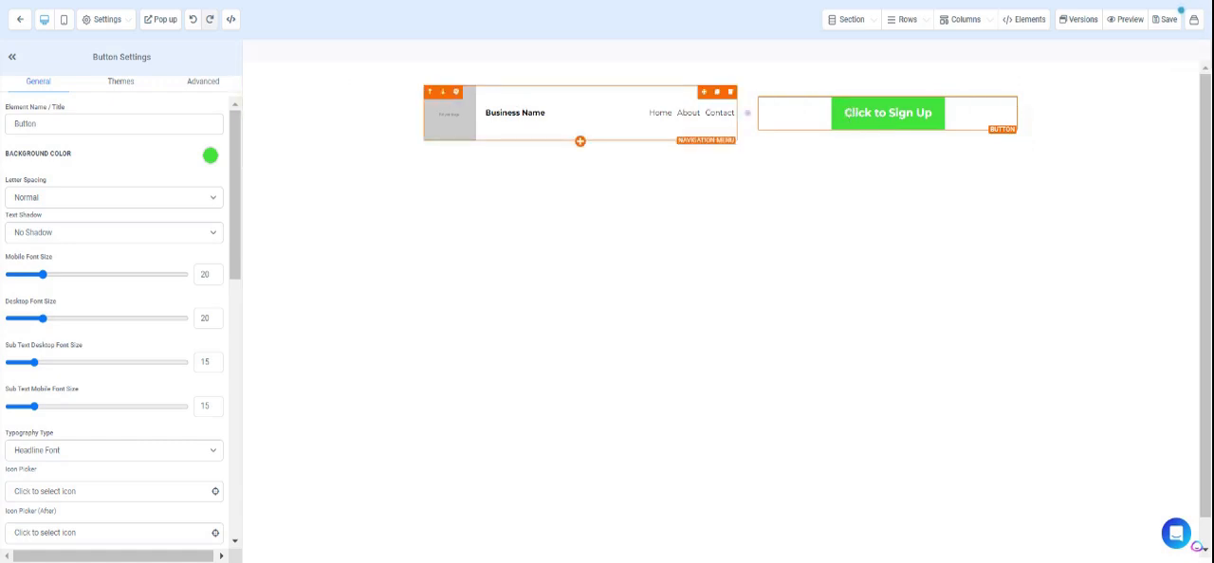
Examine the navigation menu's settings down to the brand logo configuration and image options.
click(518, 113)
scroll(3, 297, down, 5)
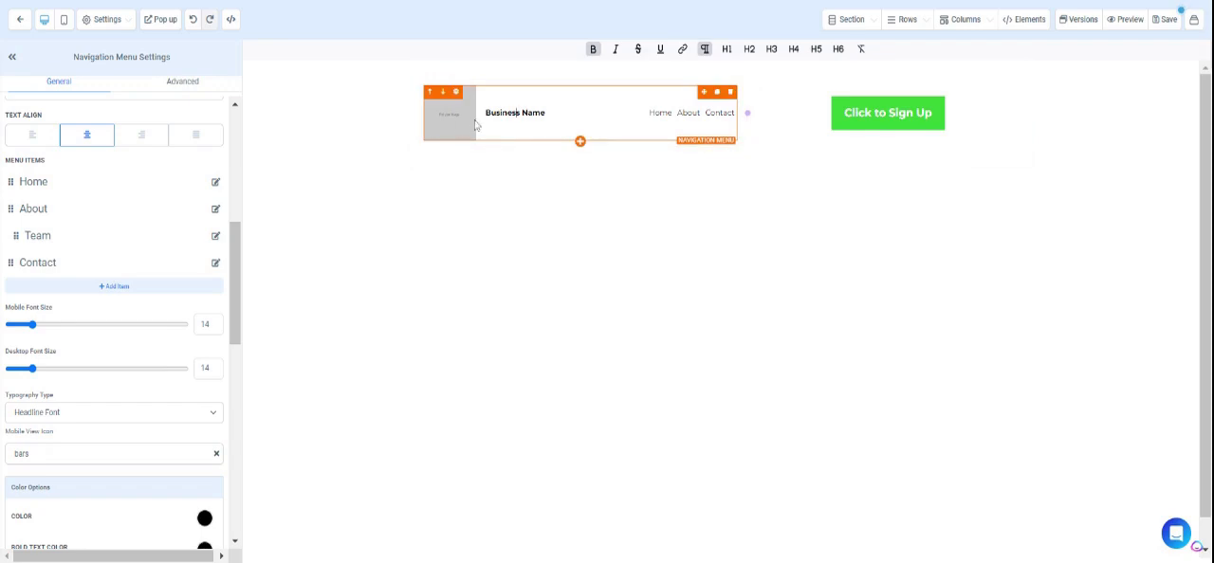
scroll(130, 379, down, 6)
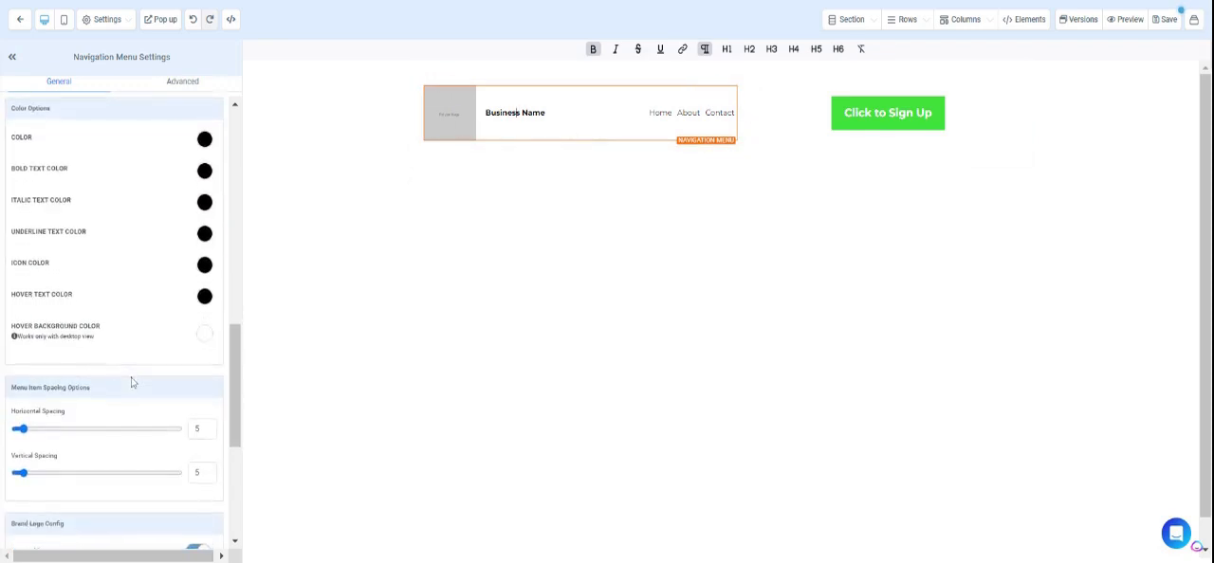
scroll(132, 382, down, 2)
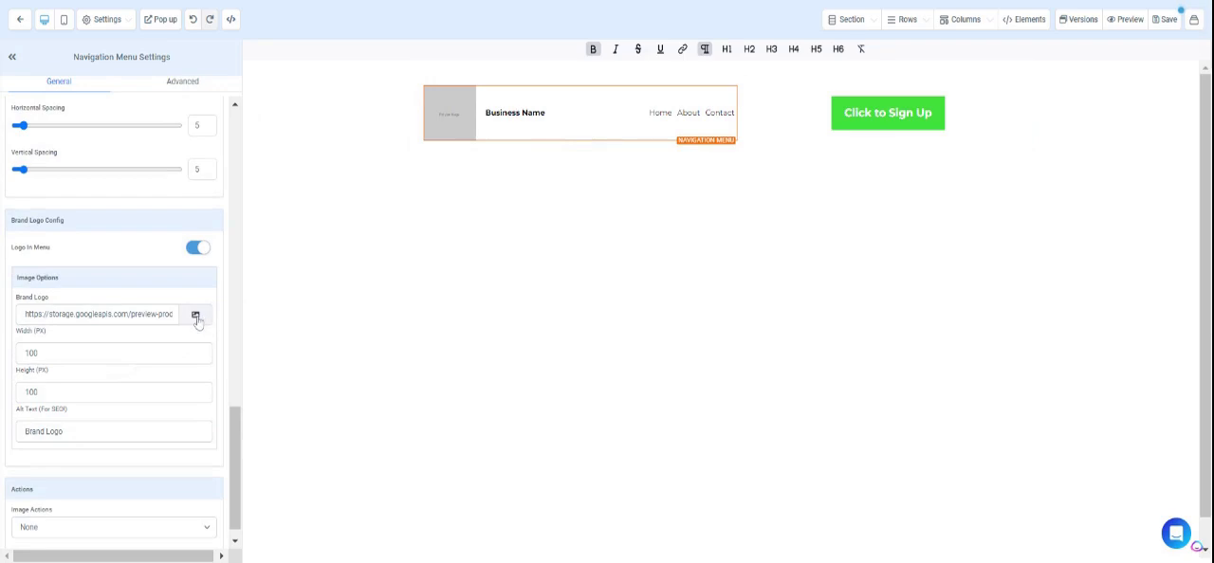
scroll(162, 178, down, 1)
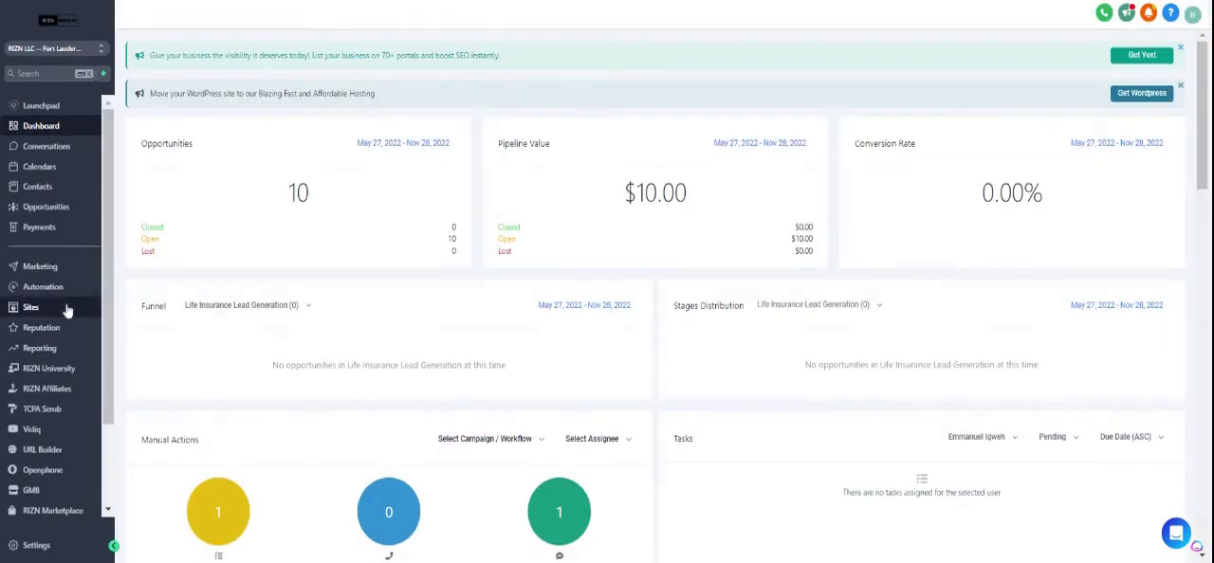
Open the account's custom values and copy the link of the black-and-white RIZN Results logo from the media library.
scroll(38, 312, down, 3)
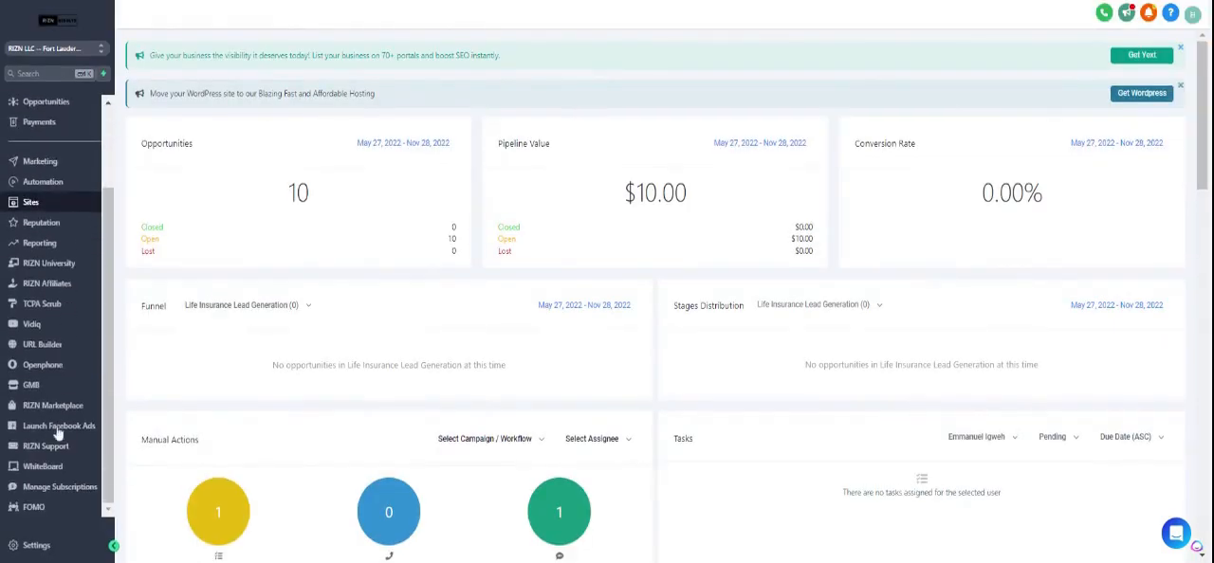
click(36, 545)
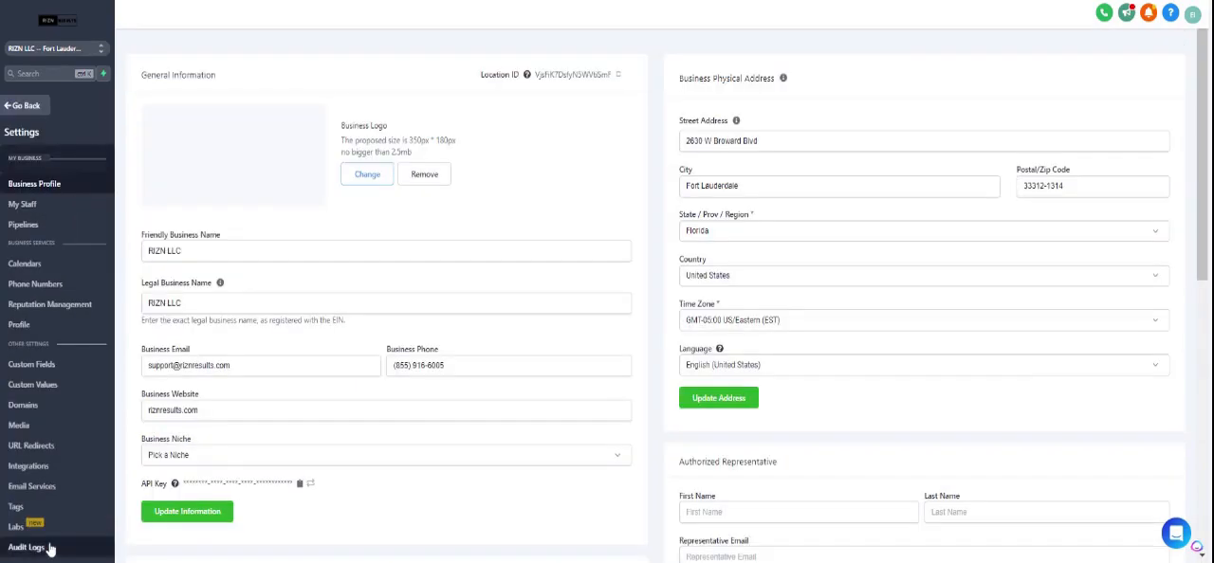
click(37, 379)
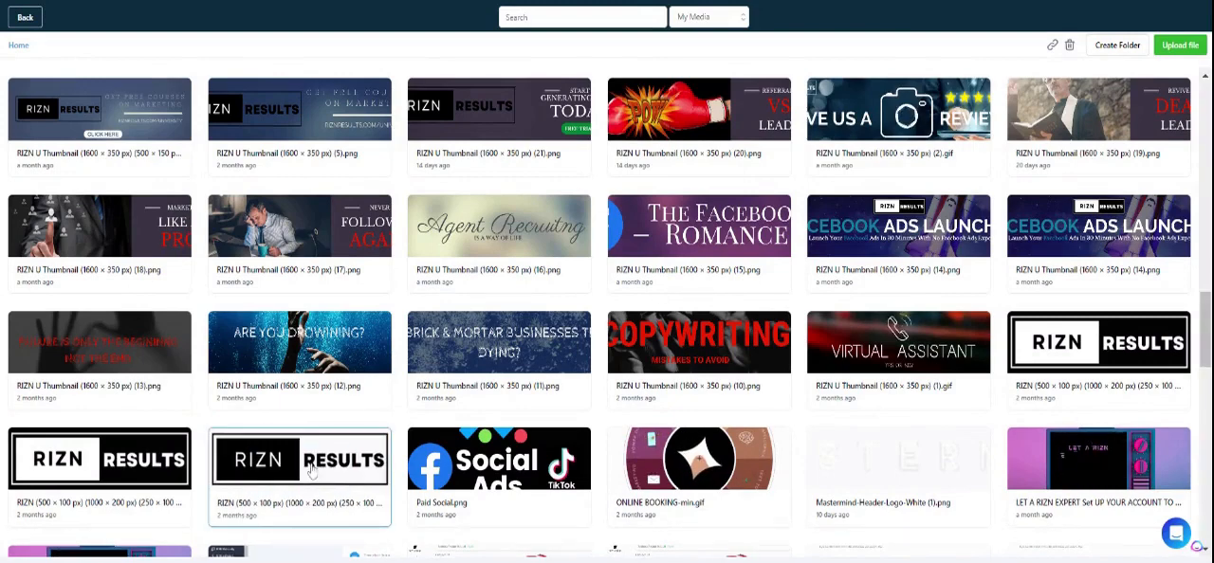
click(1052, 45)
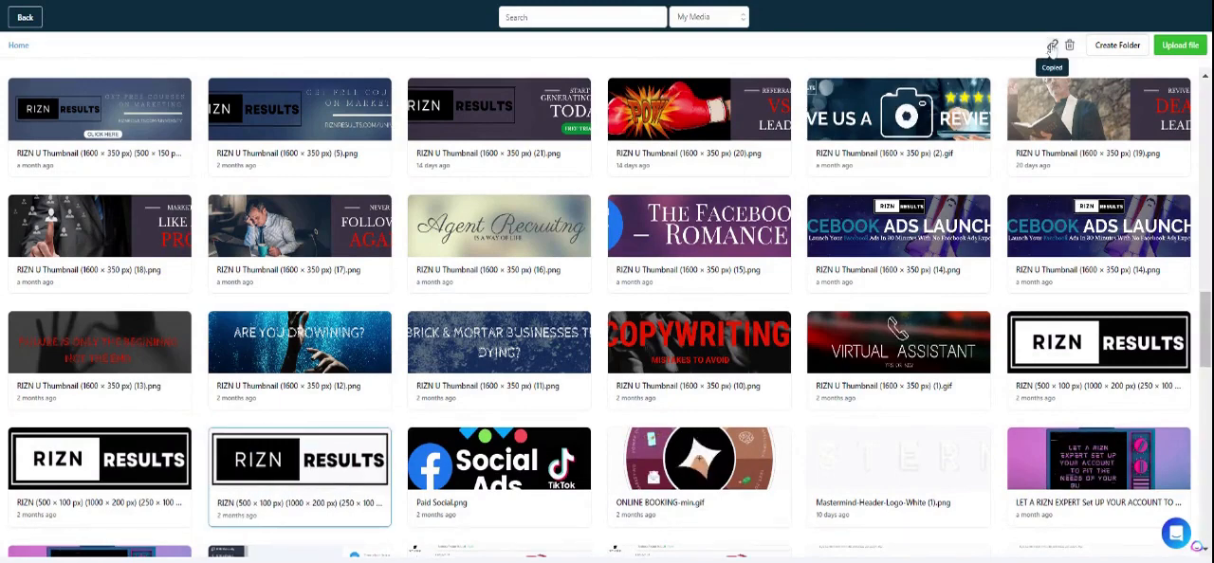
click(1022, 0)
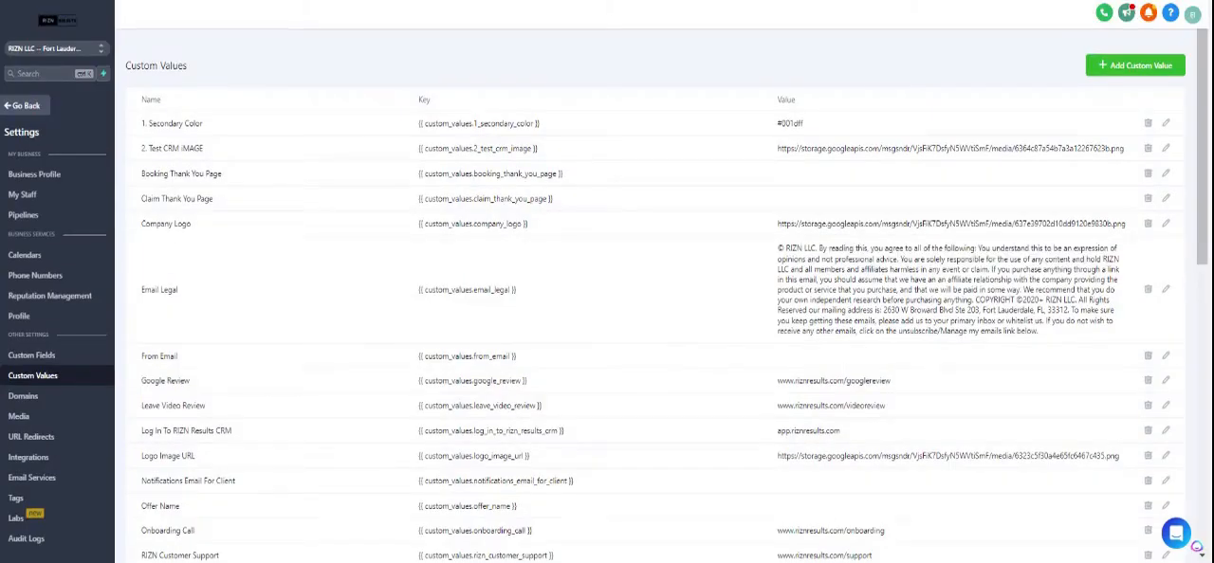
Add a custom value named "1. Demo Logo" with the copied logo image link as its value.
click(1119, 66)
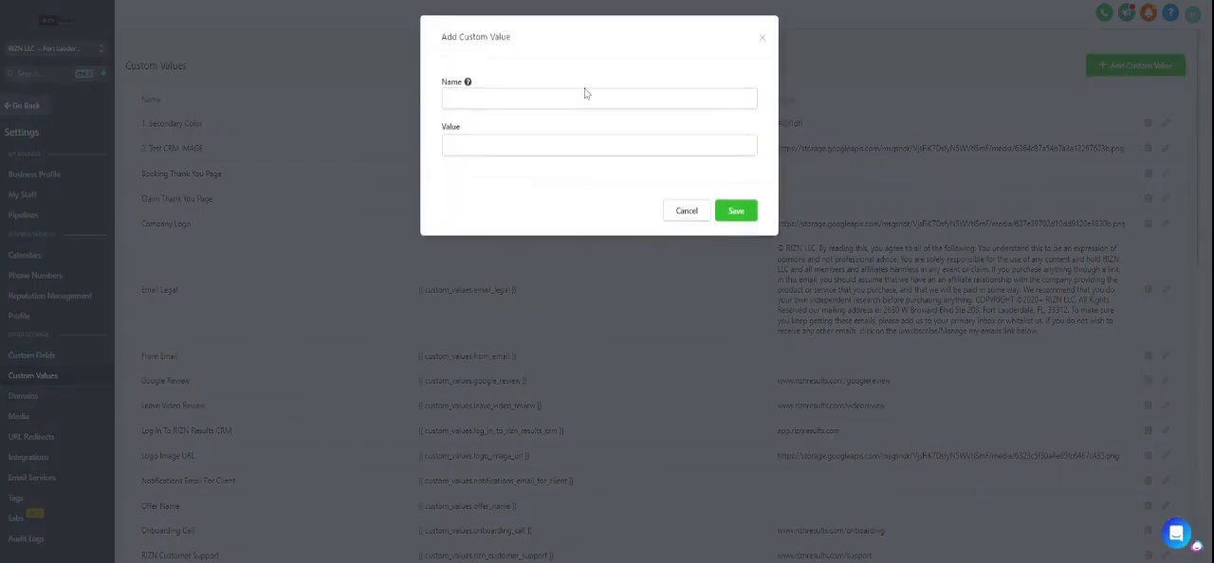
click(585, 93)
text(1)
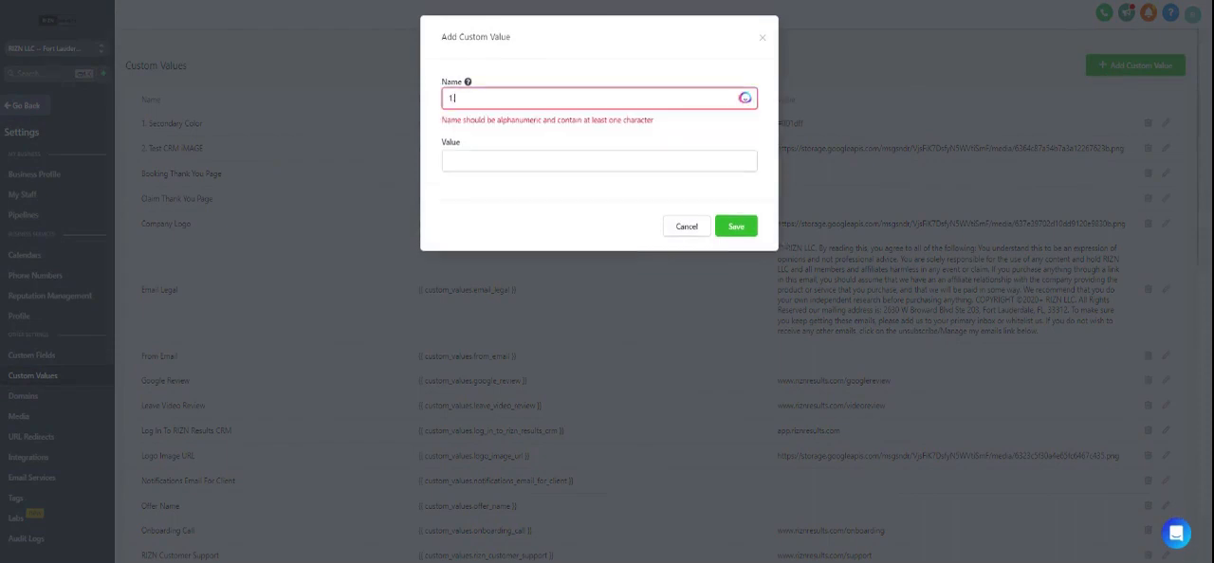
text(. Dem)
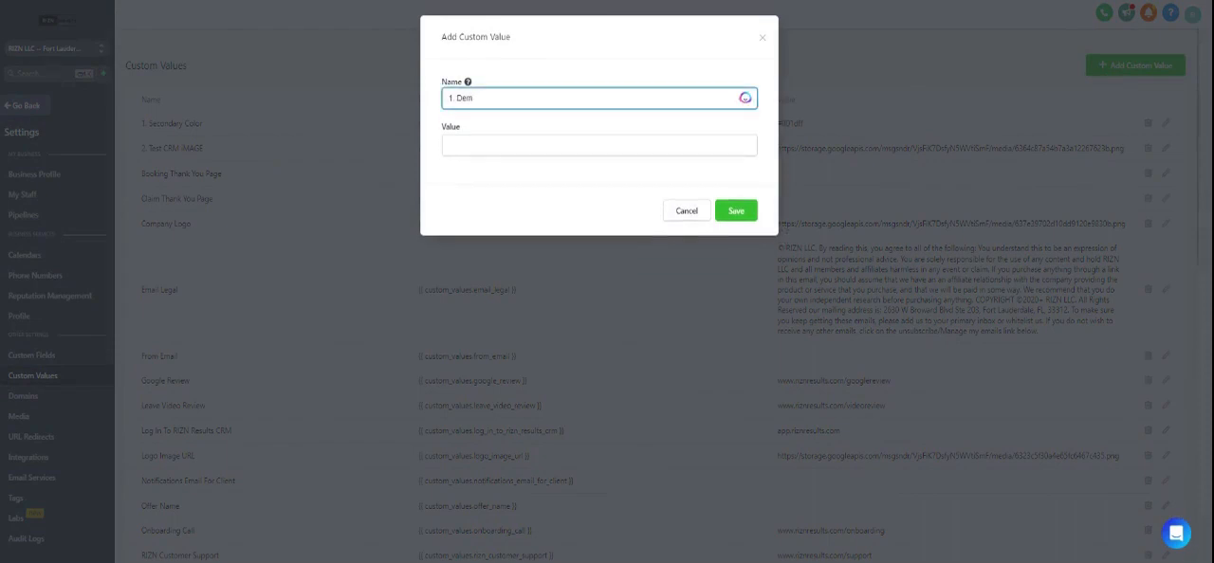
text(o Logo)
click(574, 145)
key(ctrl+v)
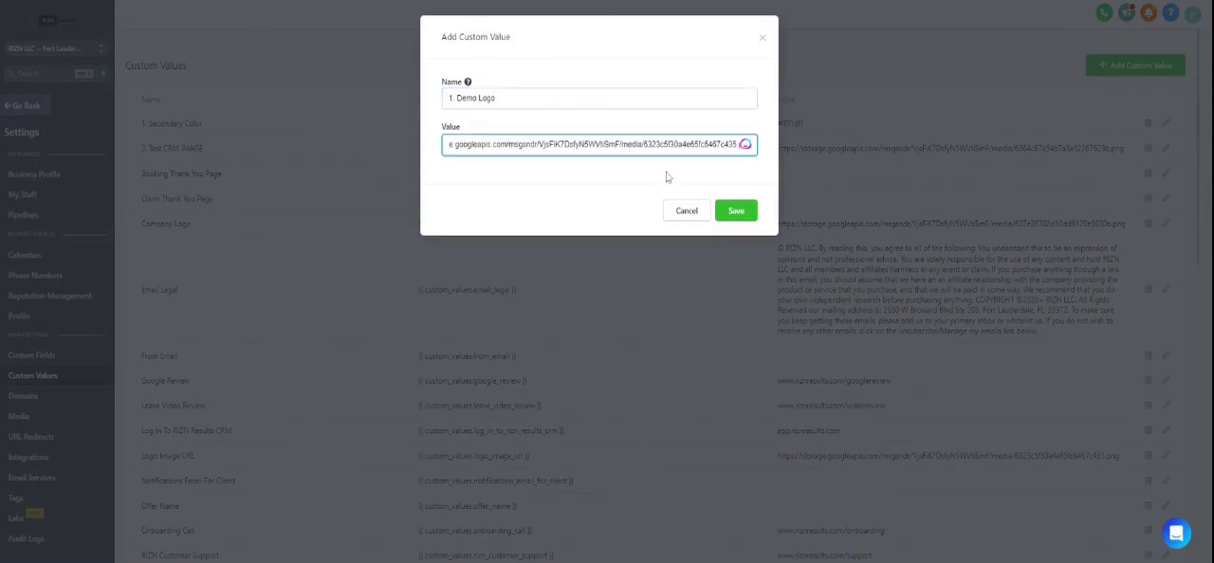
click(740, 213)
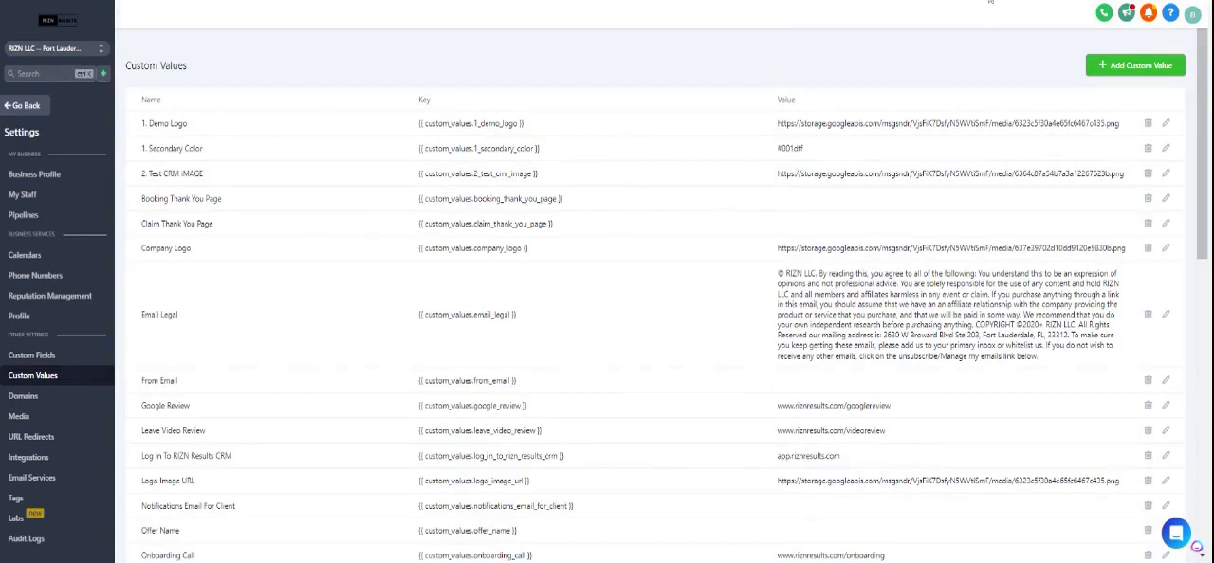
Circle the "1. Demo Logo" entry in red with the annotation pen and clear the drawing.
click(990, 1)
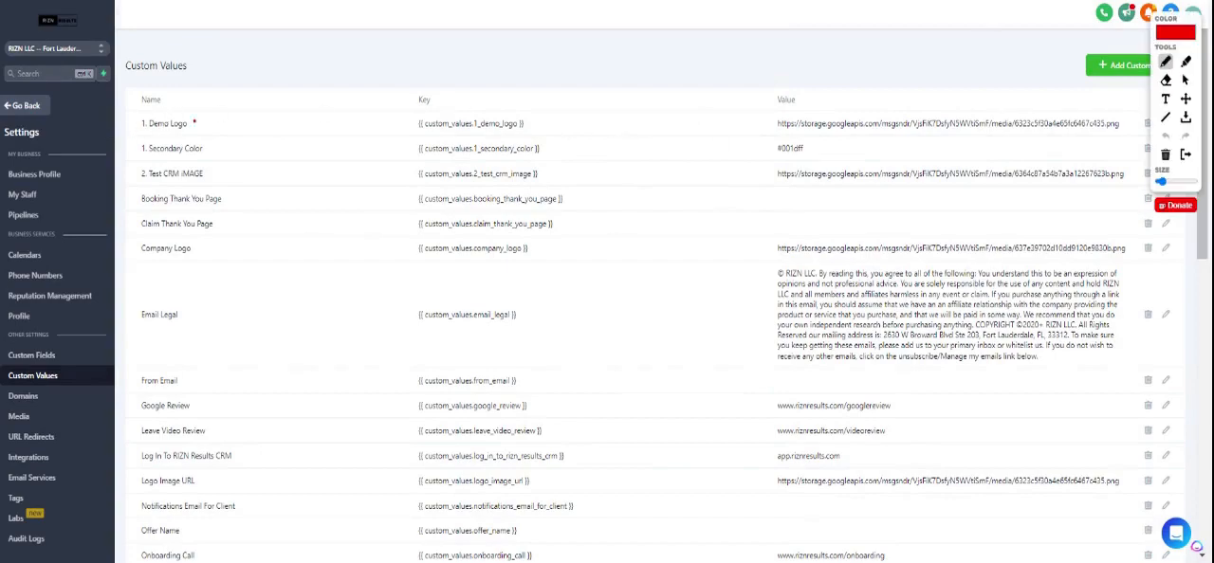
mouse_move(195, 123)
mouse_down()
mouse_move(142, 111)
mouse_move(188, 138)
mouse_move(195, 118)
mouse_up()
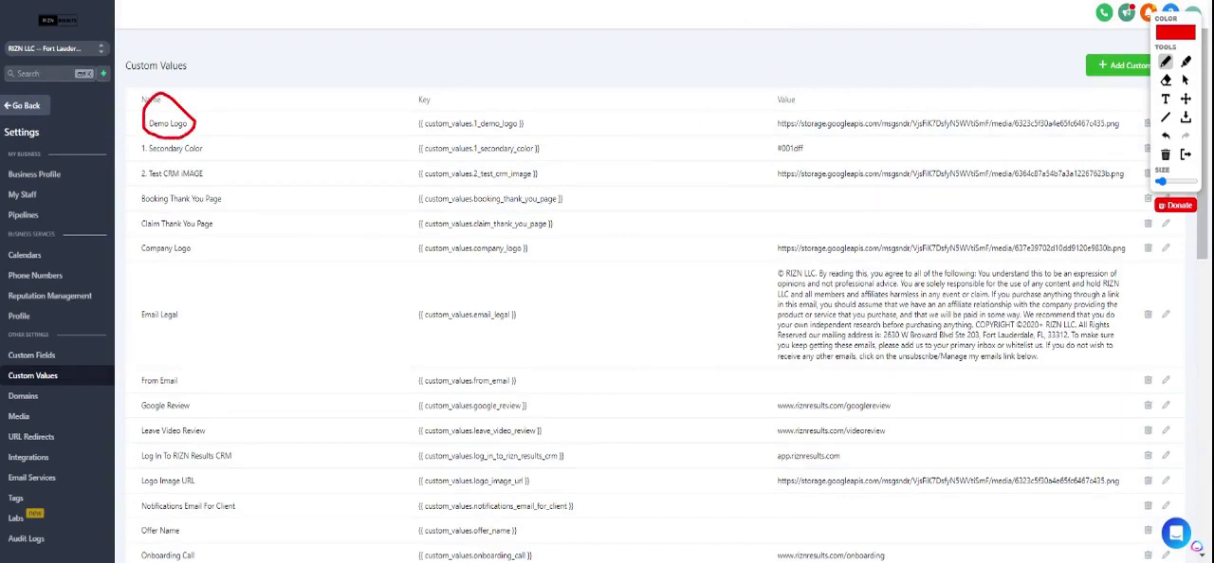
click(1165, 154)
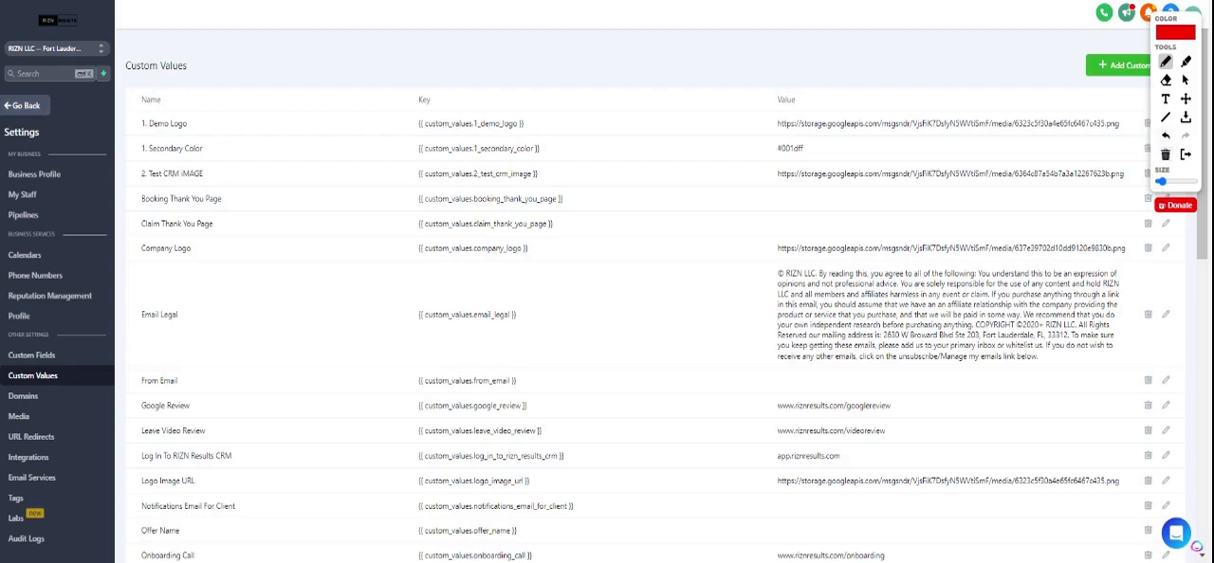
click(1185, 155)
Copy the key of the "1. Demo Logo" custom value and return to the funnel page editor.
triple_click(430, 123)
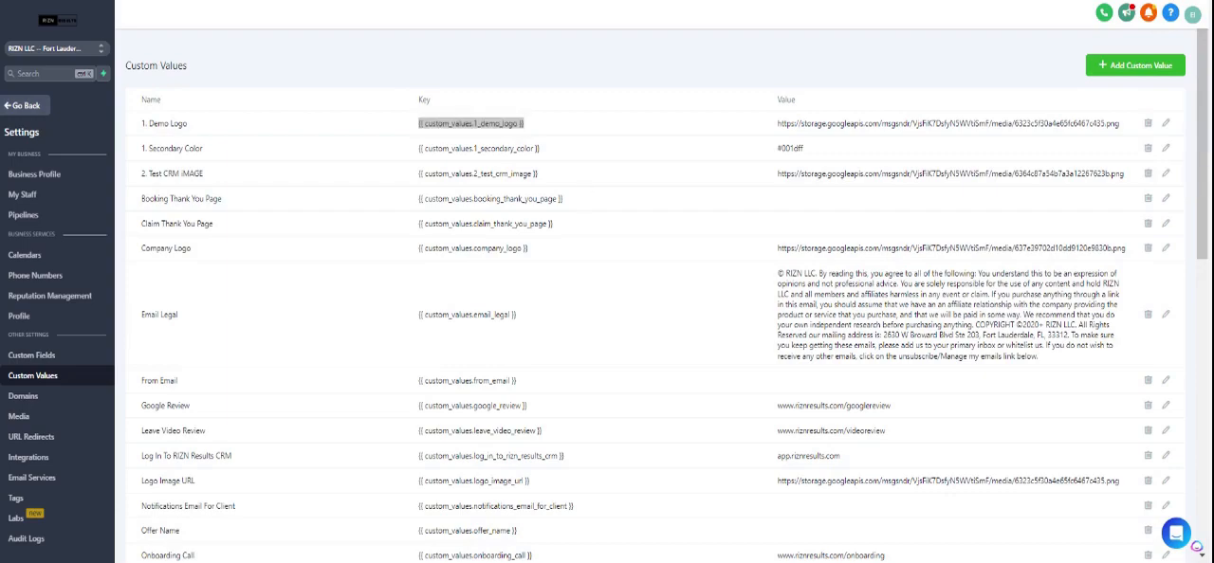
key(ctrl+Tab)
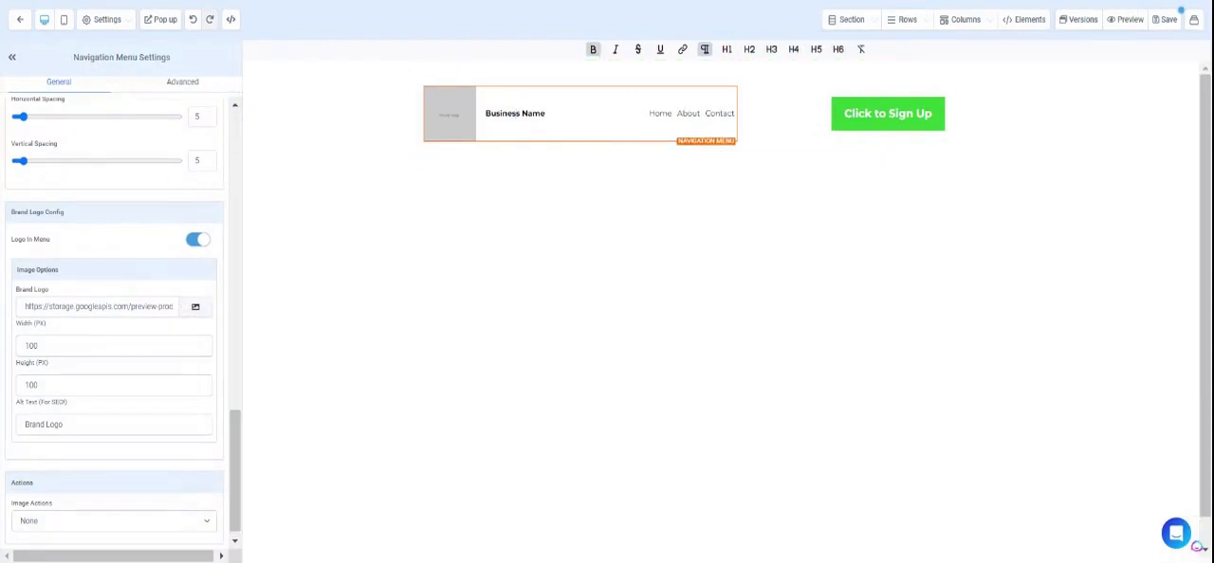
Circle the brand logo link in the navigation menu settings with the annotation pen and clear the drawing.
click(899, 2)
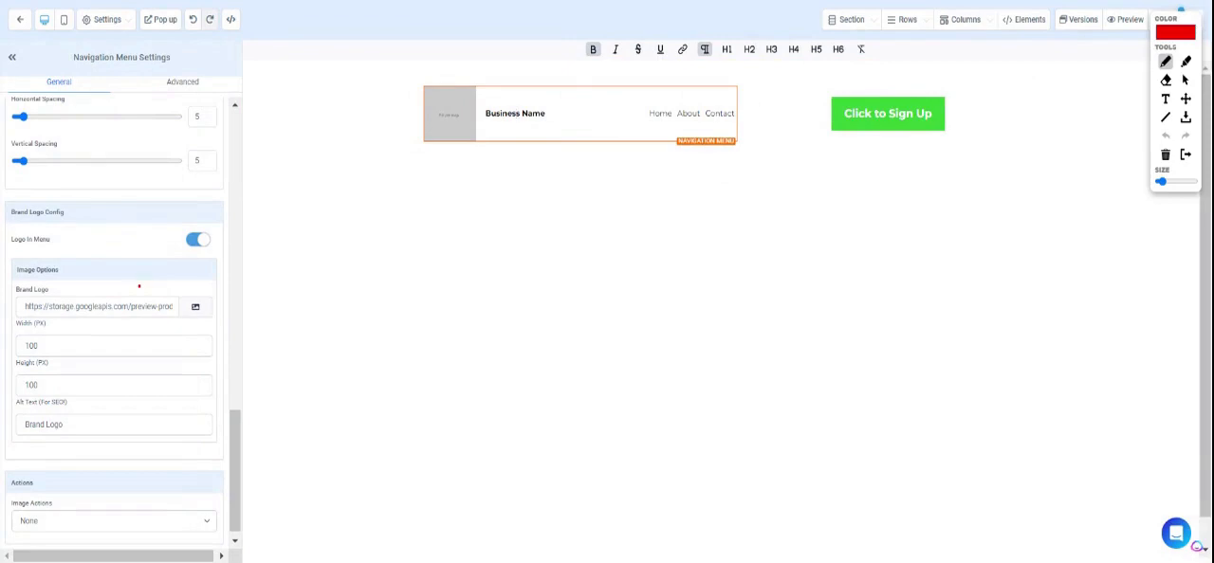
mouse_move(139, 286)
mouse_down()
mouse_move(21, 313)
mouse_move(131, 331)
mouse_move(173, 314)
mouse_move(125, 290)
mouse_up()
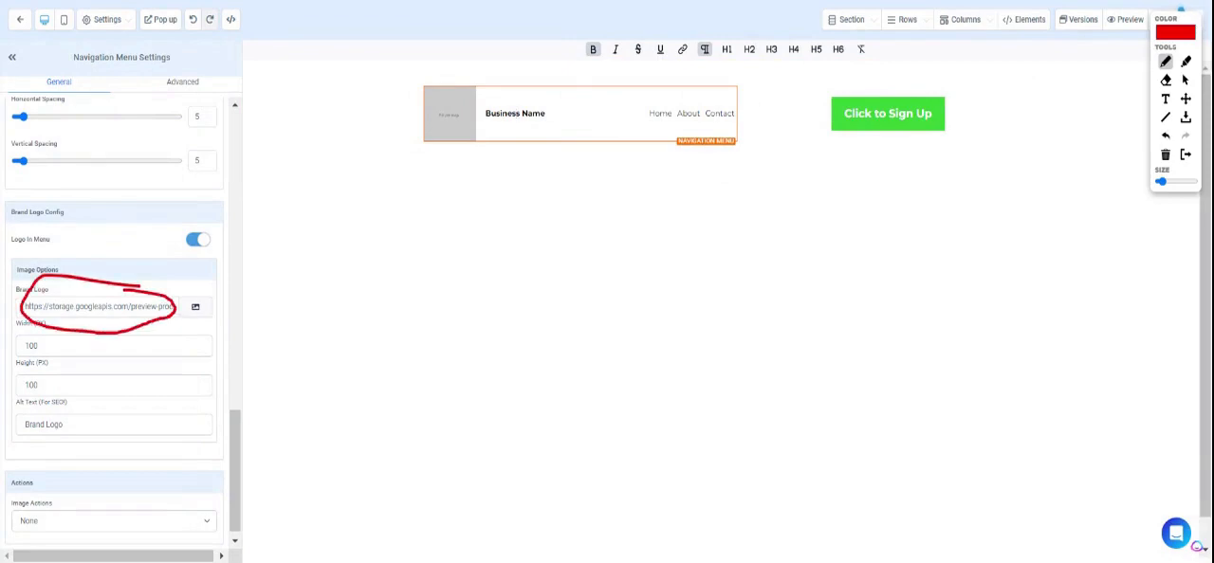
click(1166, 153)
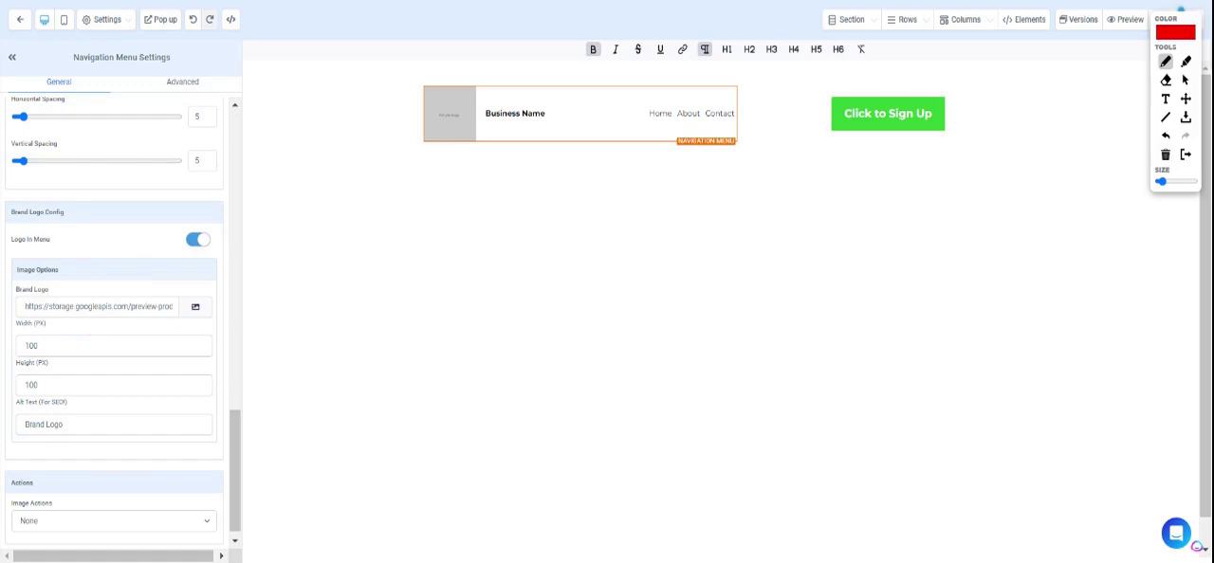
key(Escape)
Replace the navigation menu's brand logo link with {{ custom_values.1_demo_logo }}.
triple_click(114, 307)
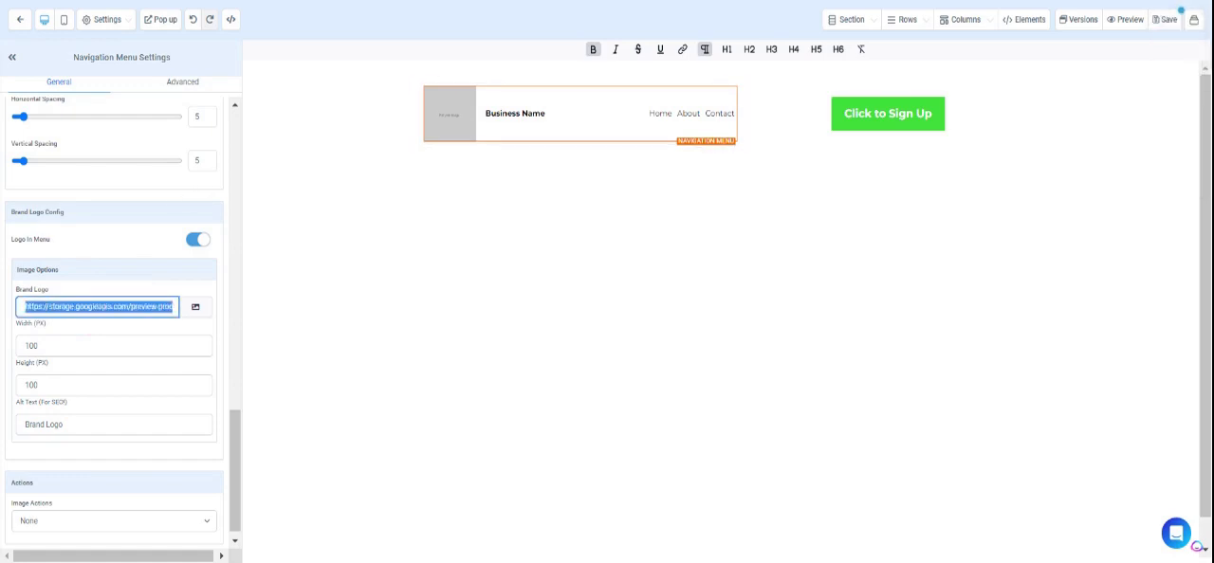
key(ctrl+v)
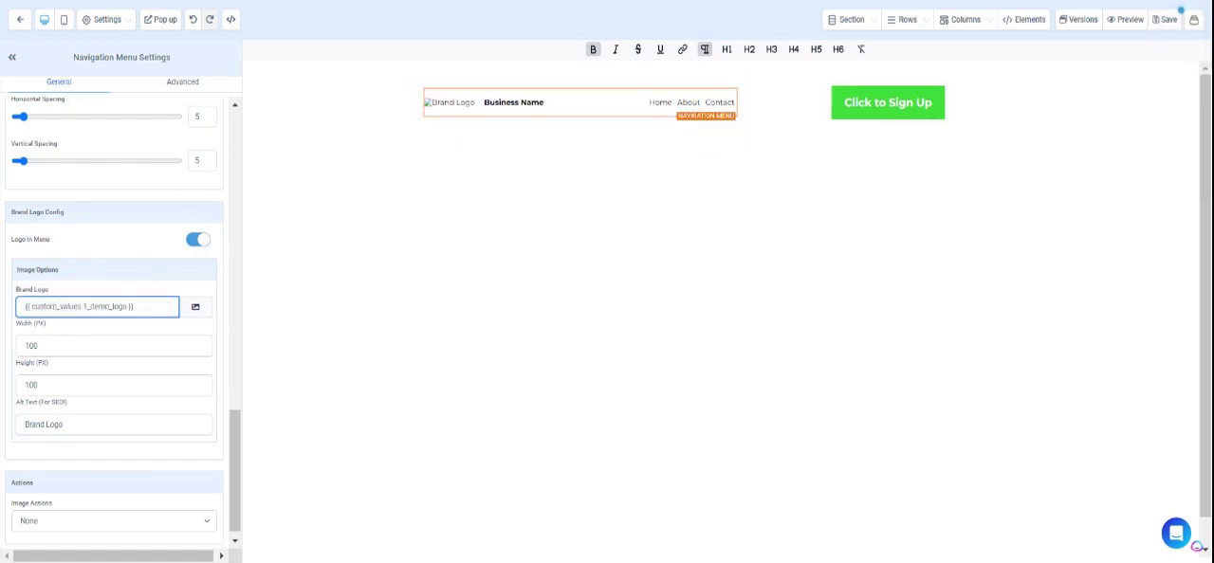
click(254, 362)
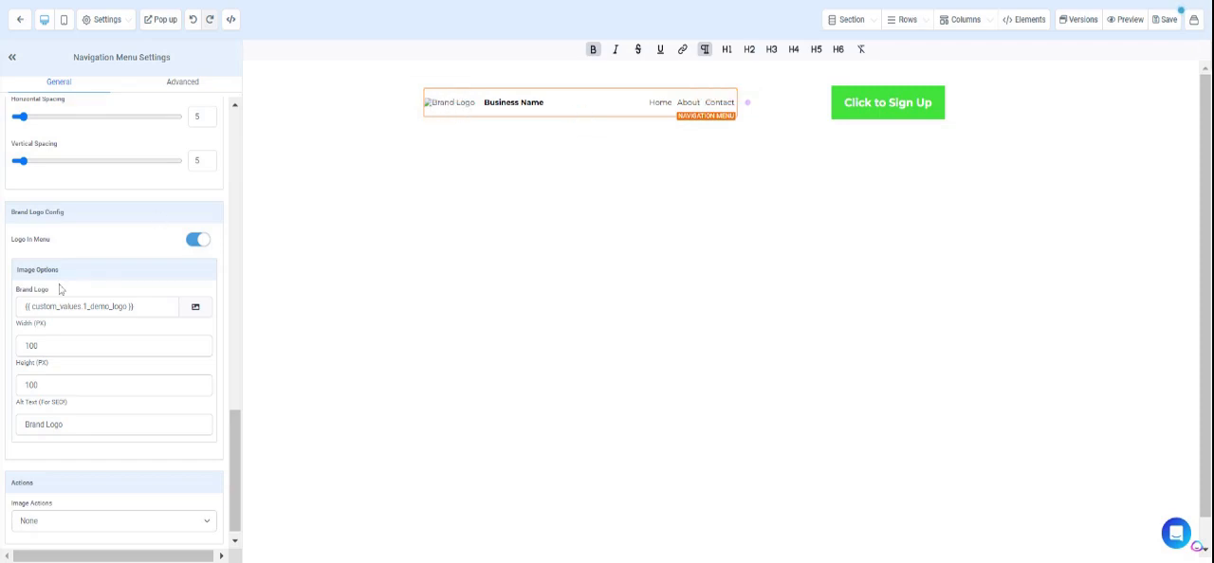
Examine the navigation menu's list of menu items and the configuration of the Home item.
scroll(60, 289, up, 5)
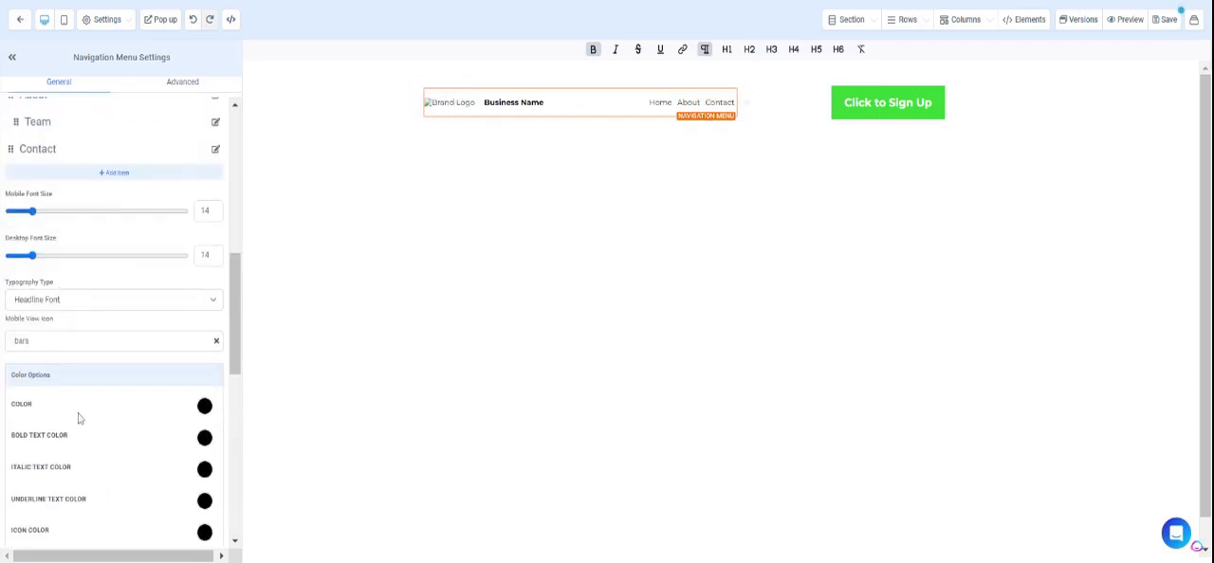
scroll(67, 307, up, 2)
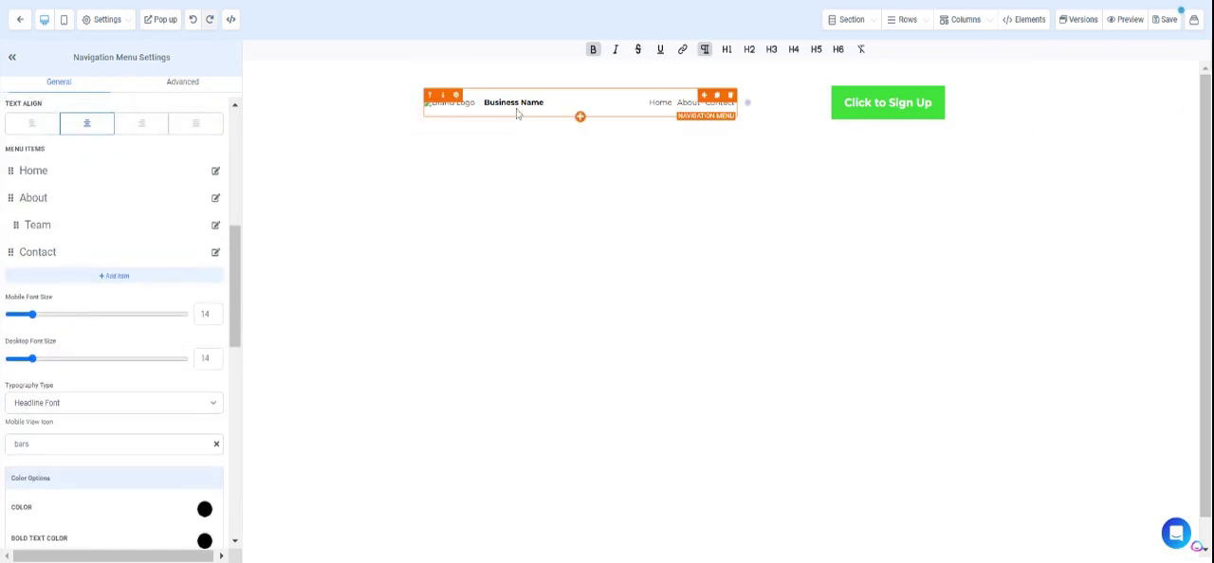
scroll(144, 250, up, 2)
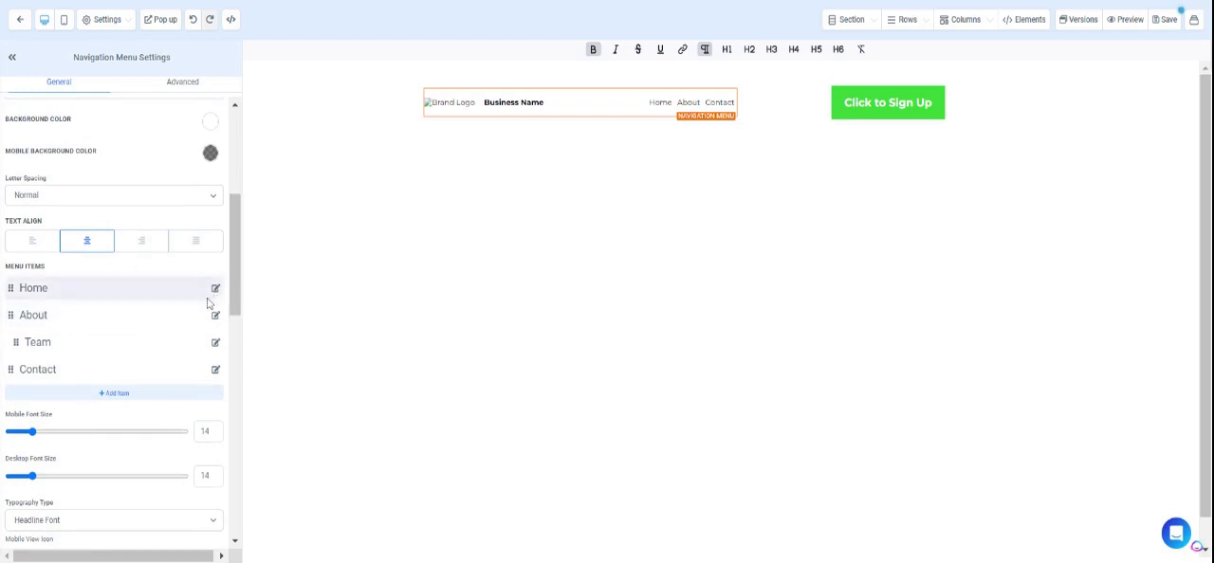
scroll(208, 308, up, 1)
scroll(209, 302, down, 1)
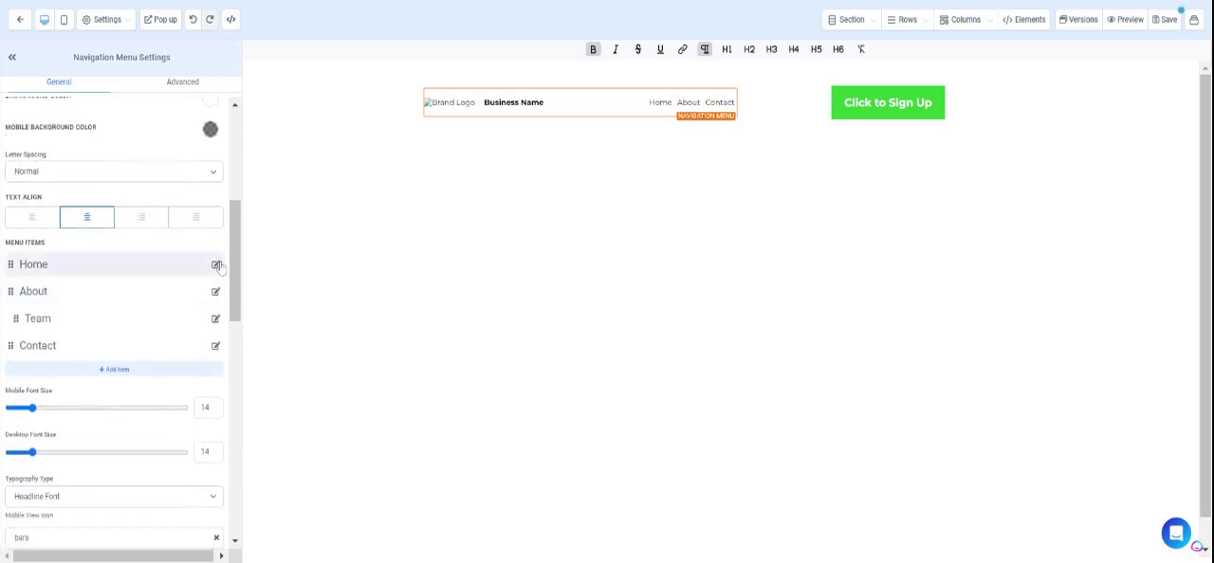
click(215, 265)
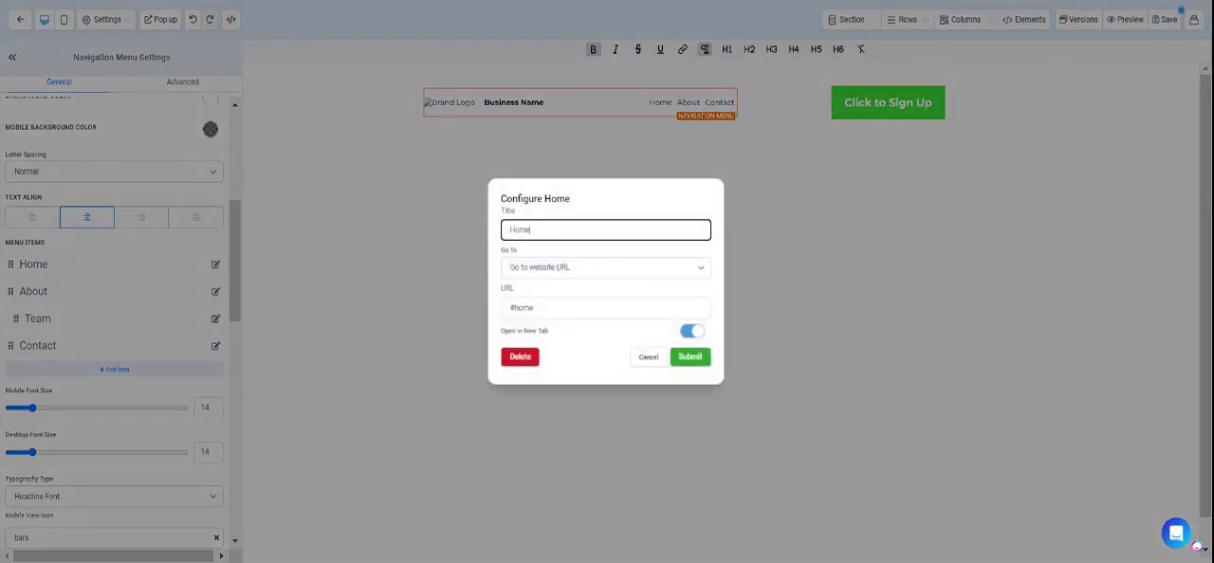
click(647, 358)
scroll(114, 317, up, 2)
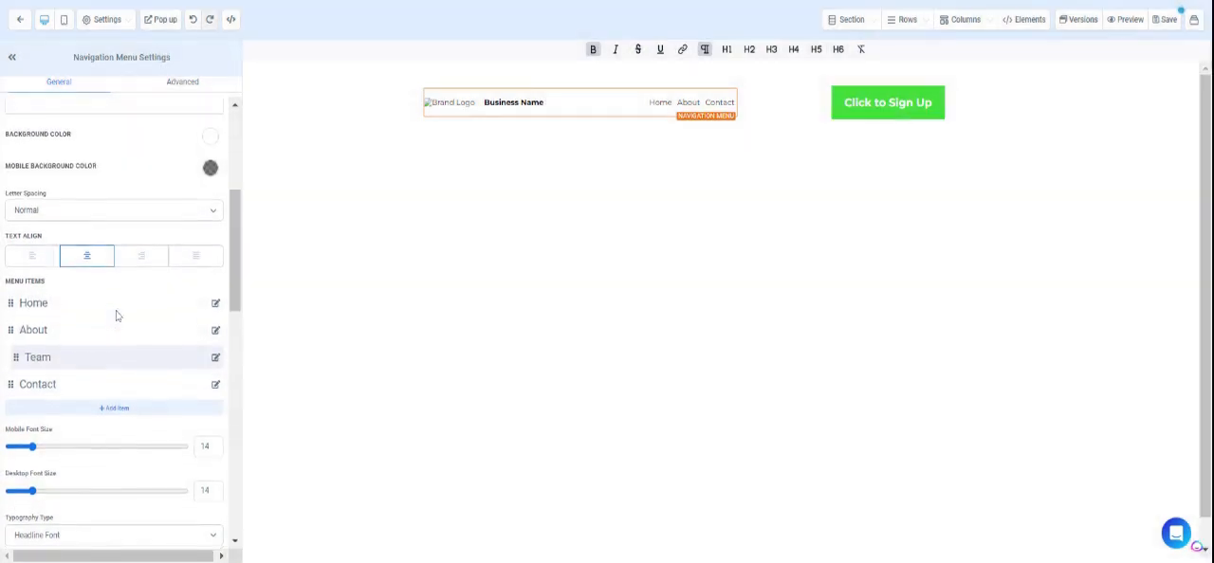
scroll(116, 314, down, 1)
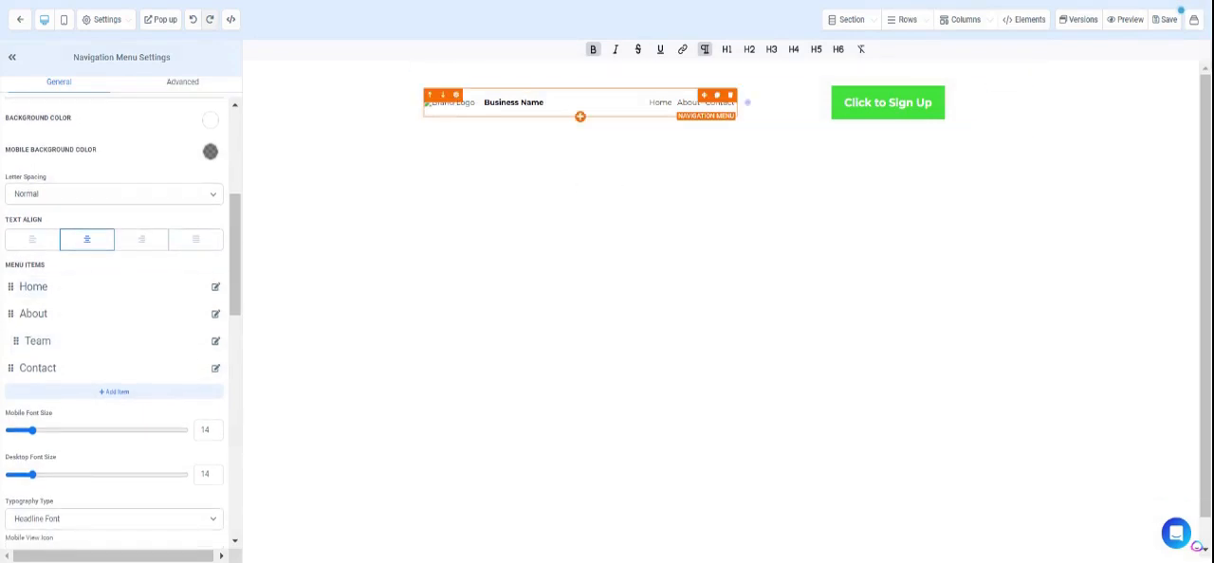
Retype the business name text in the navigation menu as "BUSINESS NAME".
double_click(531, 102)
triple_click(531, 102)
text(R)
key(BackSpace)
text(BU)
key(BackSpace)
text(b)
key(BackSpace)
text(USINESS NAME)
Select the navigation menu's business name text and add a custom value named "4. Business Name" with the value "RIZN Results".
double_click(505, 102)
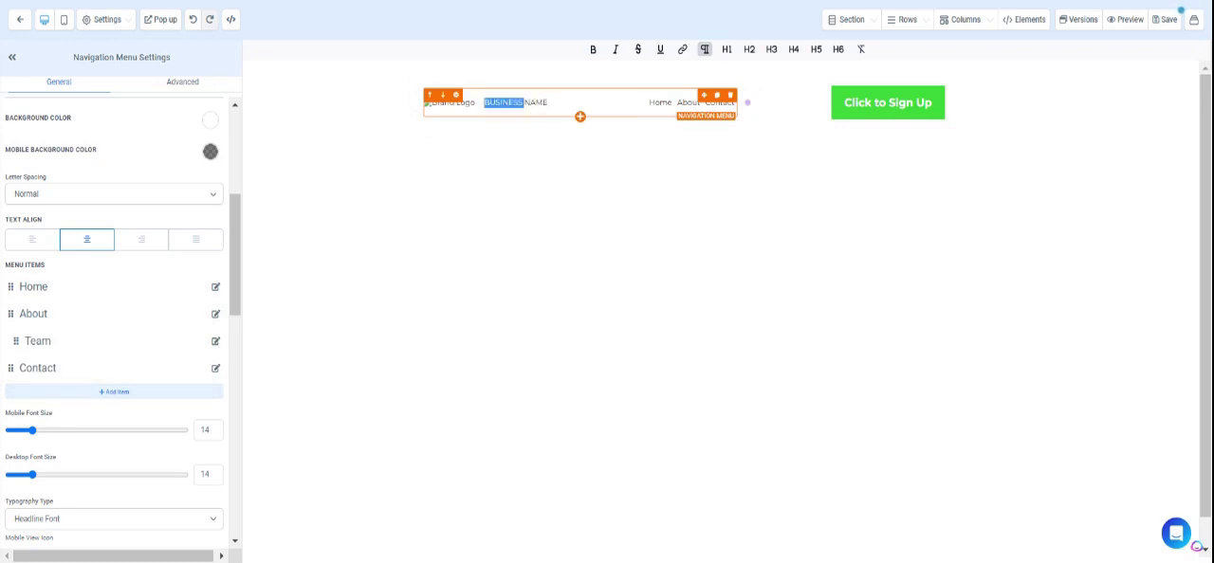
triple_click(504, 102)
click(691, 3)
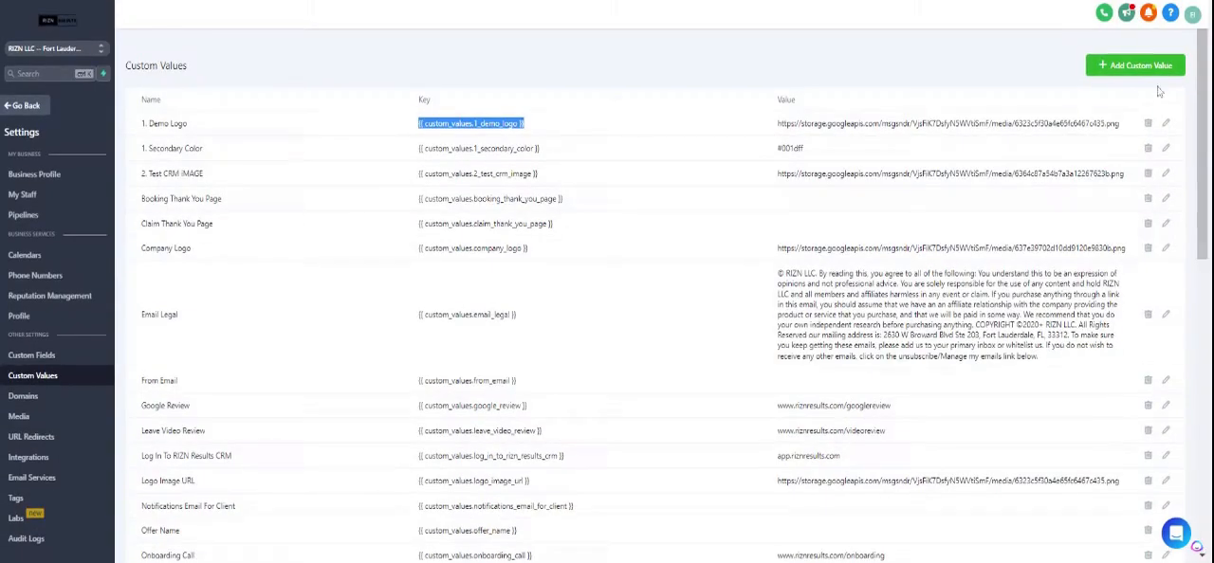
click(1160, 68)
click(594, 101)
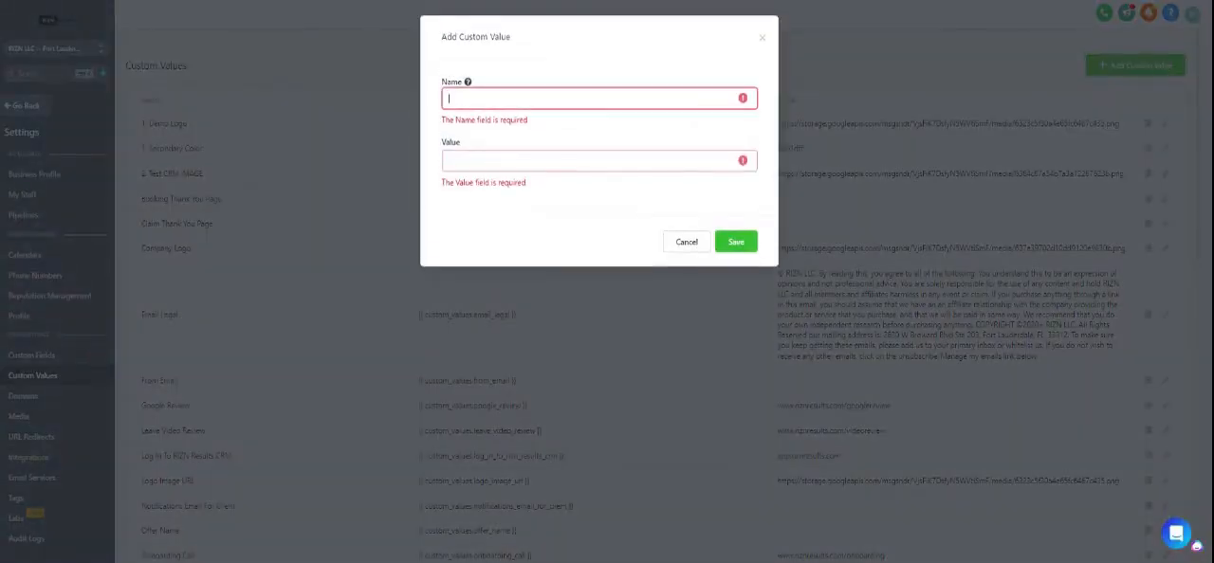
text(4)
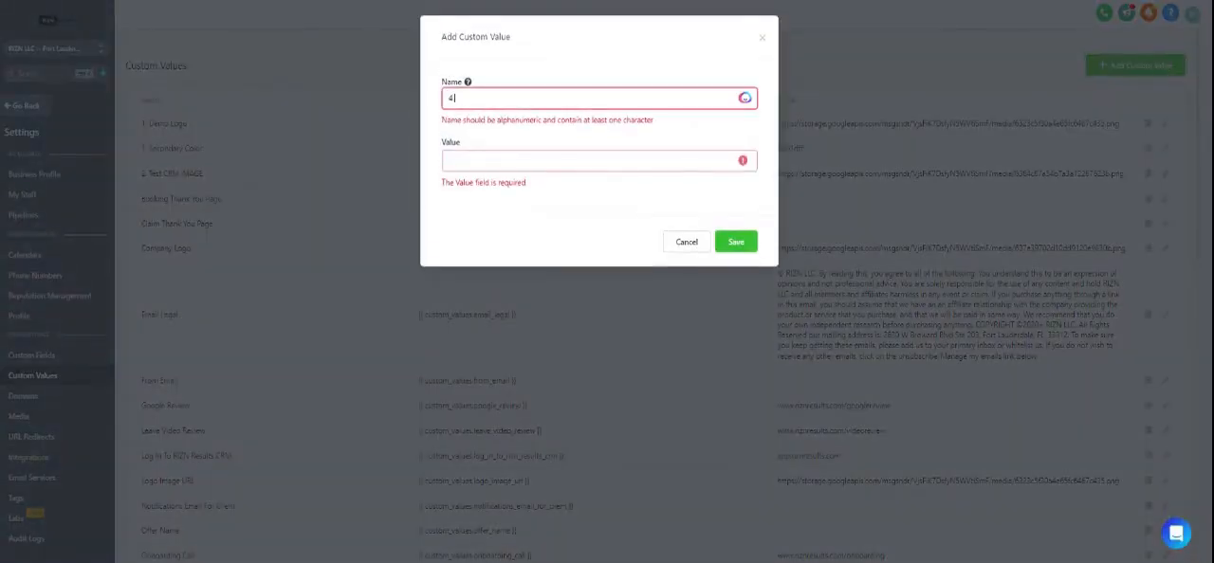
text(. Business Nmae)
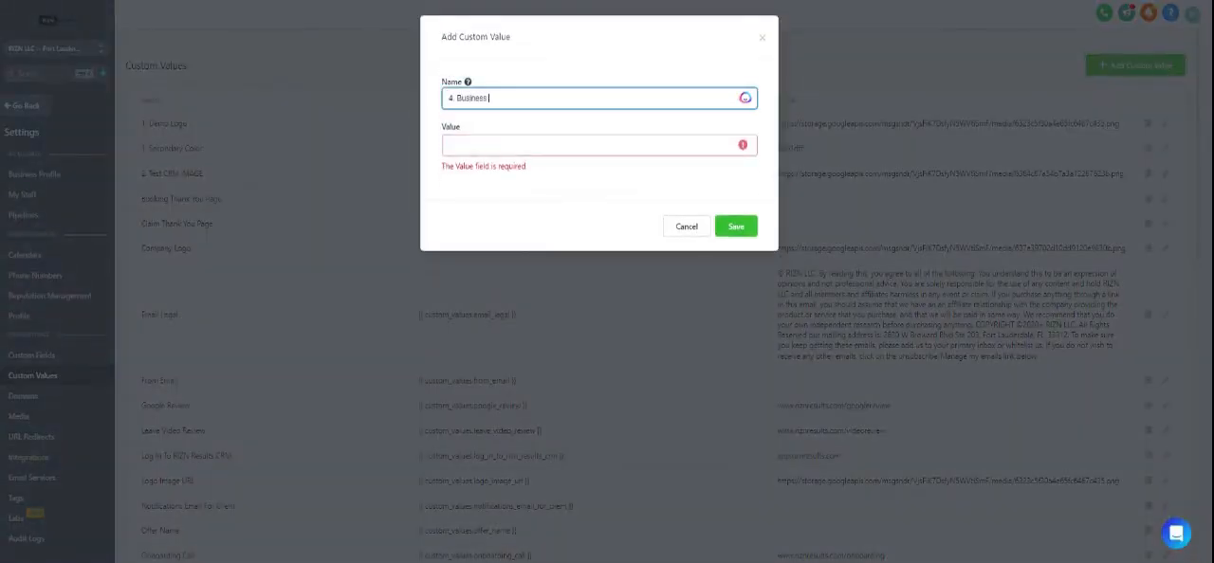
key(BackSpace)
key(BackSpace)
key(BackSpace)
text(ame)
key(Tab)
text(RI)
text(Results)
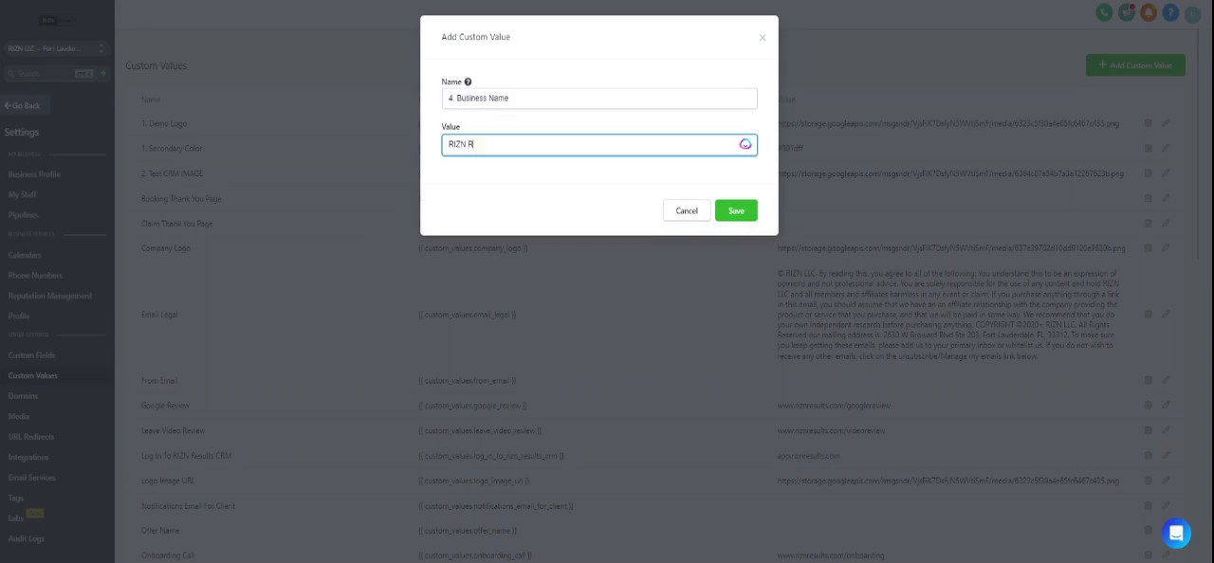
click(737, 215)
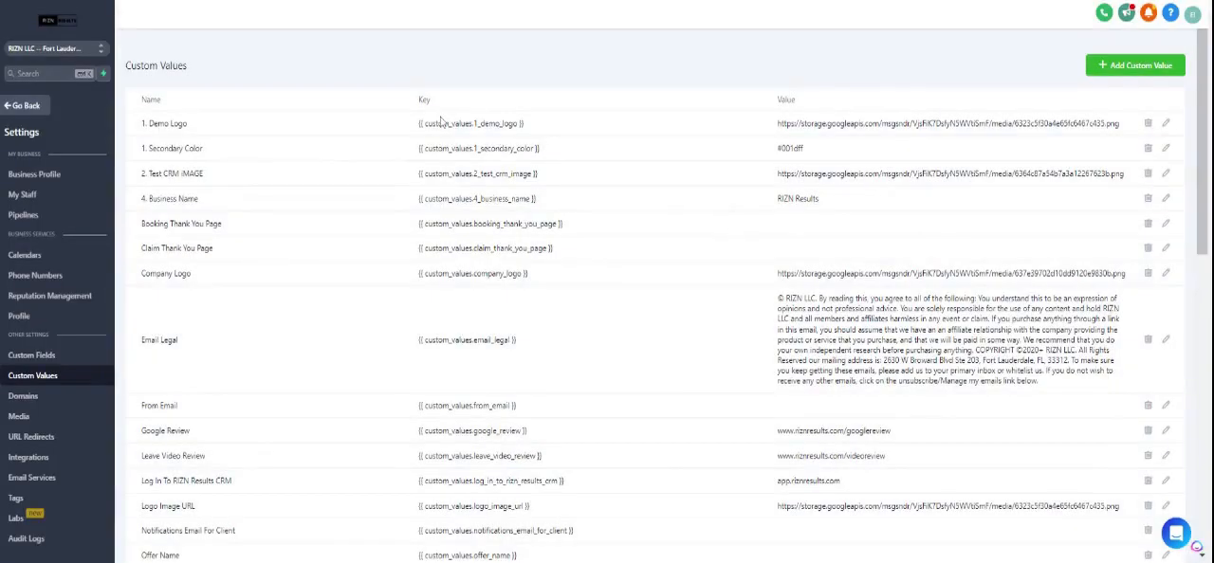
Copy the "4. Business Name" key and replace the navigation menu's business name text with {{ custom_values.4_business_name }}.
drag(536, 198, 418, 198)
key(ctrl+c)
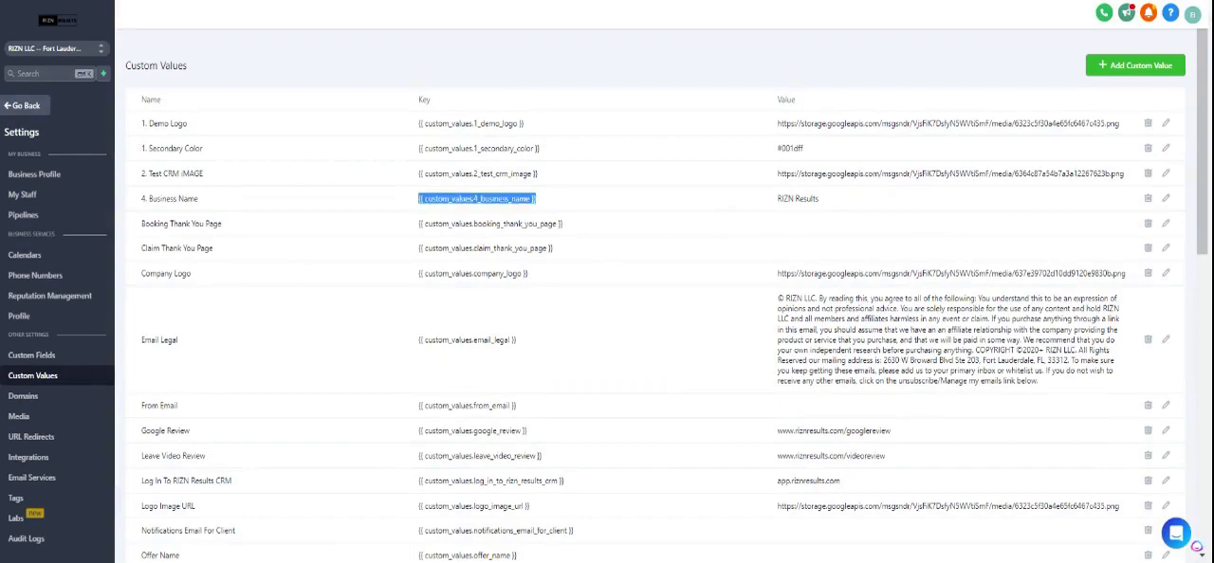
click(512, 1)
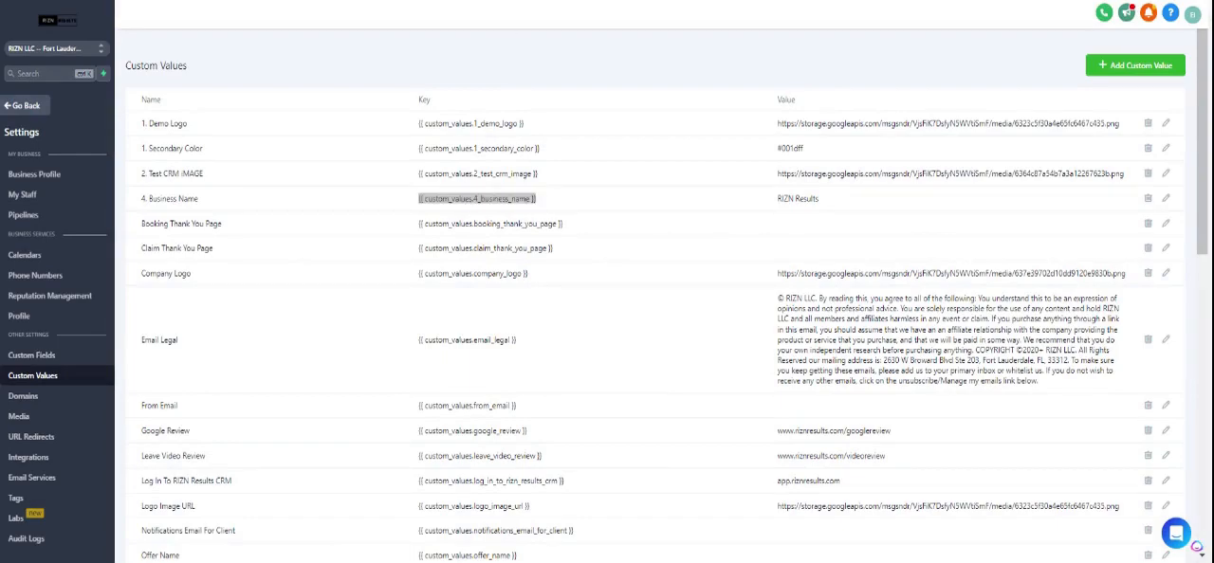
click(285, 1)
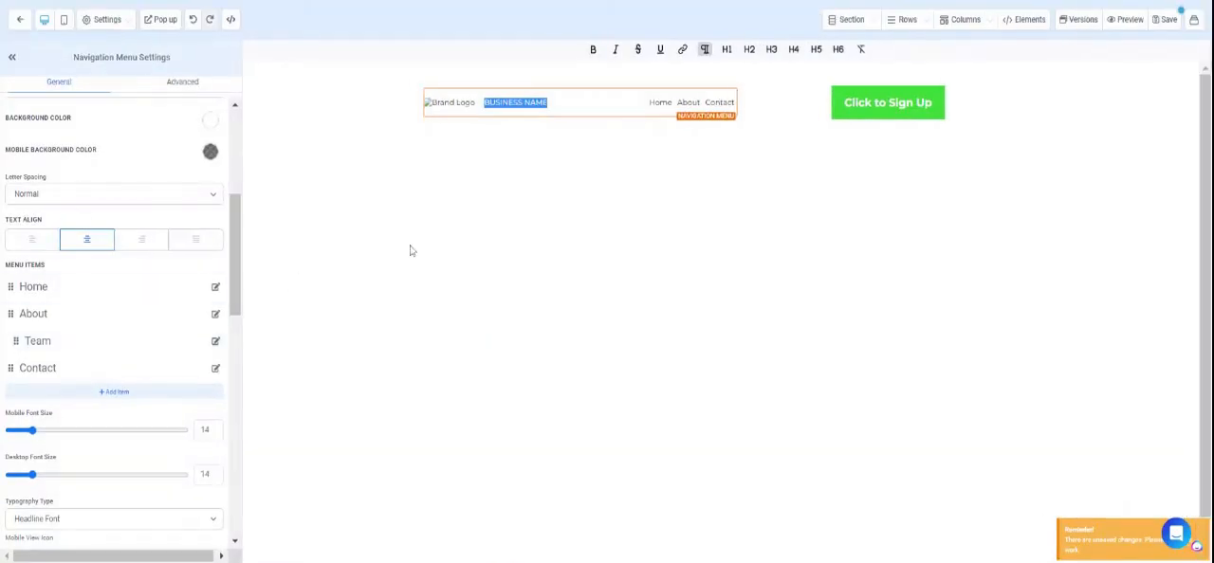
key(ctrl+v)
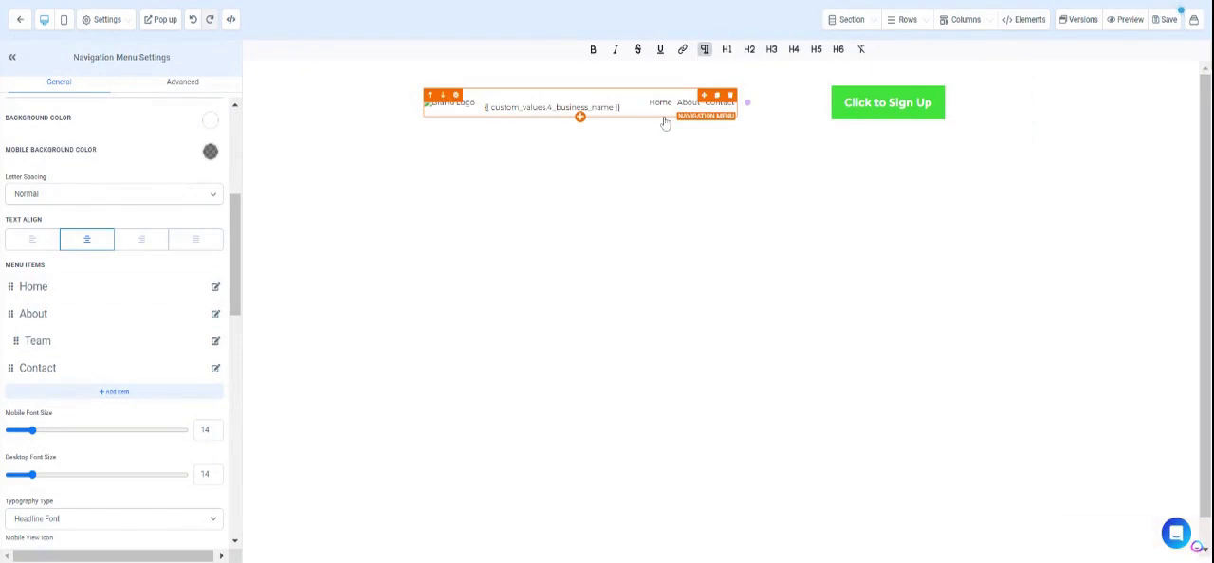
Review the Click to Sign Up button's settings and start adding a custom color for its background.
click(882, 107)
scroll(50, 373, down, 5)
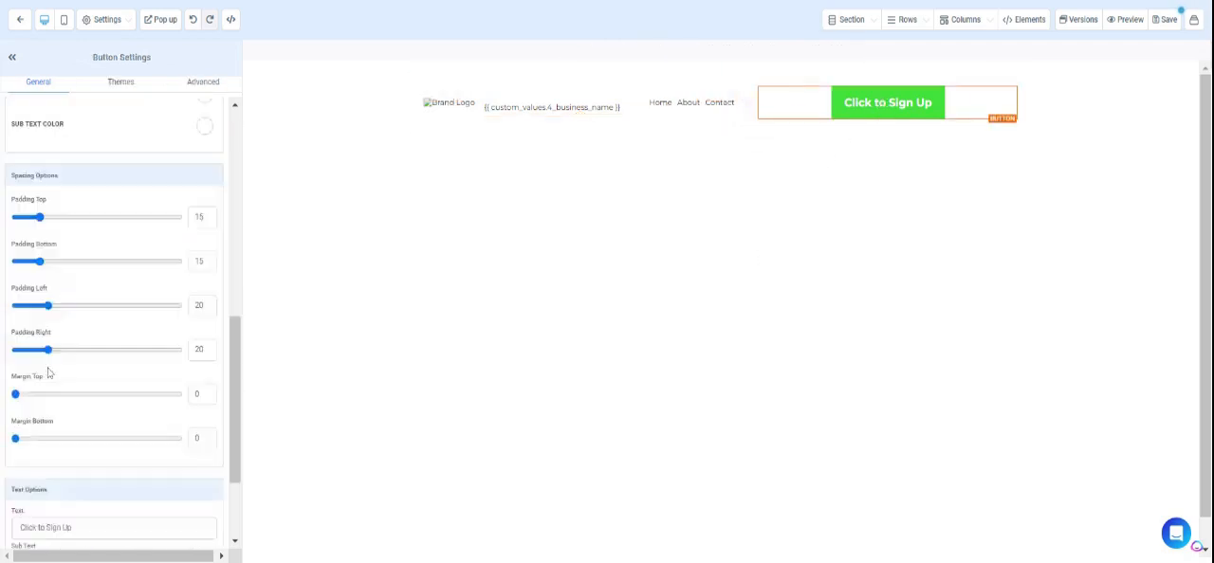
scroll(49, 373, down, 3)
triple_click(52, 390)
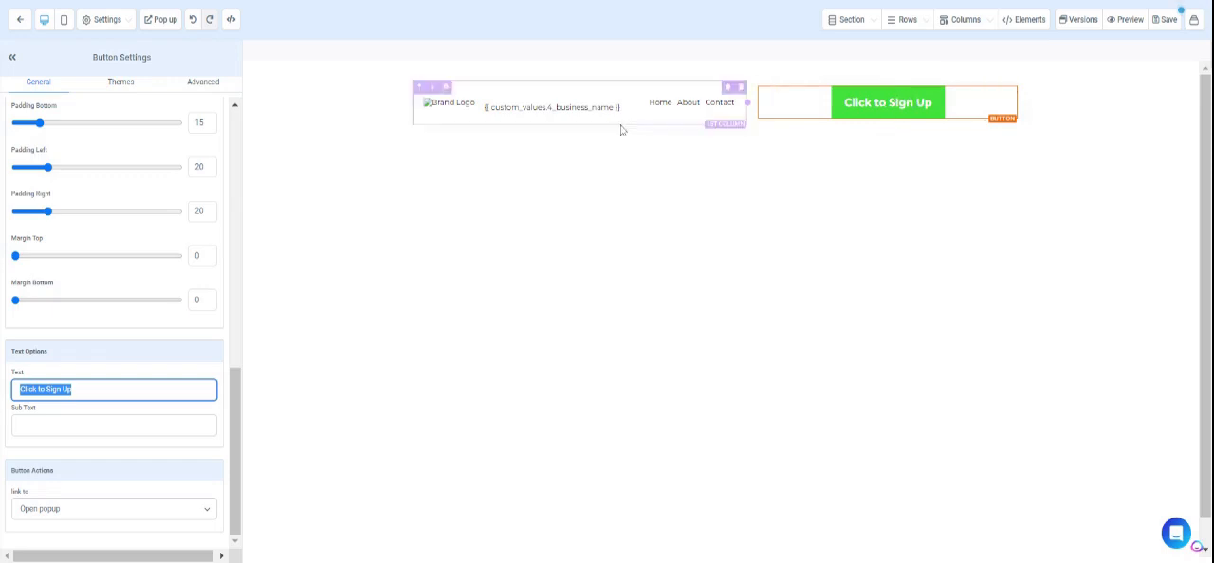
scroll(172, 193, up, 3)
scroll(172, 192, up, 4)
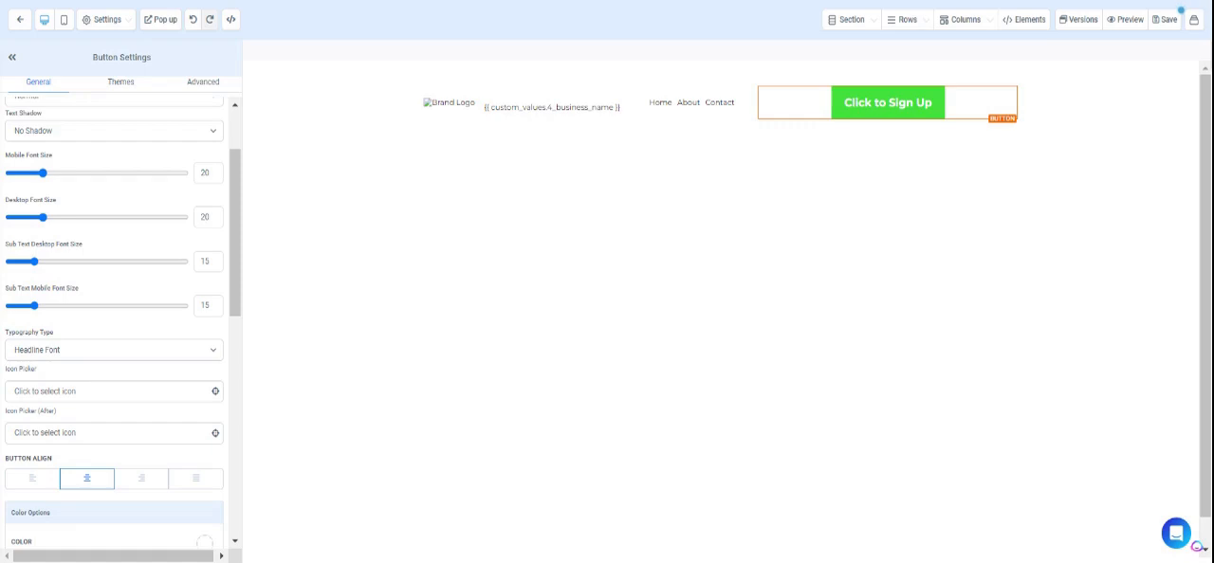
scroll(162, 231, up, 2)
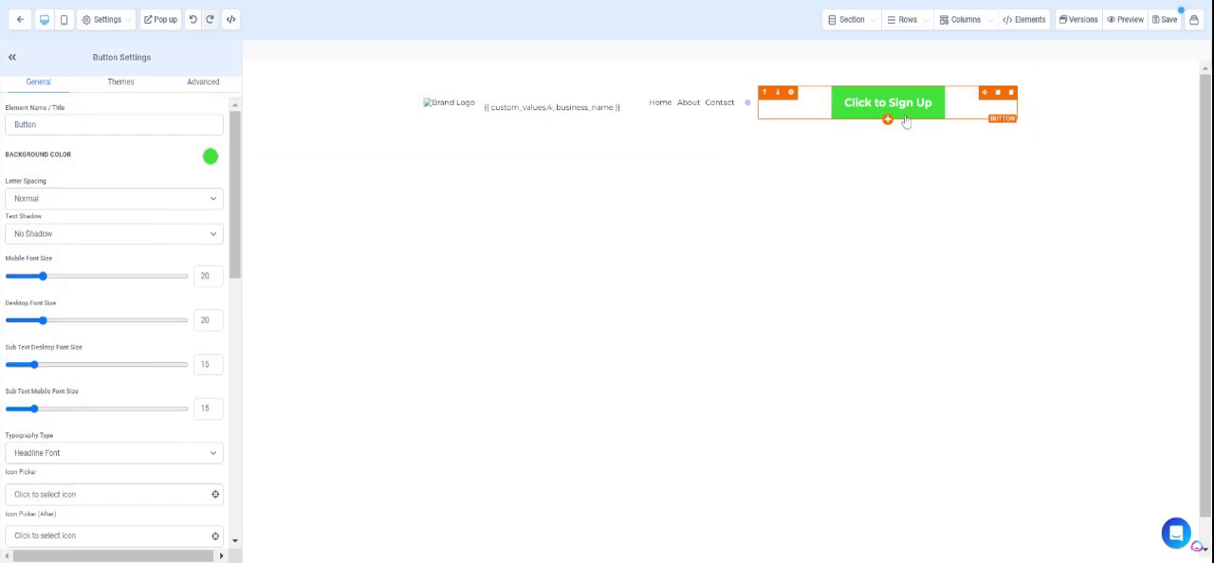
click(209, 158)
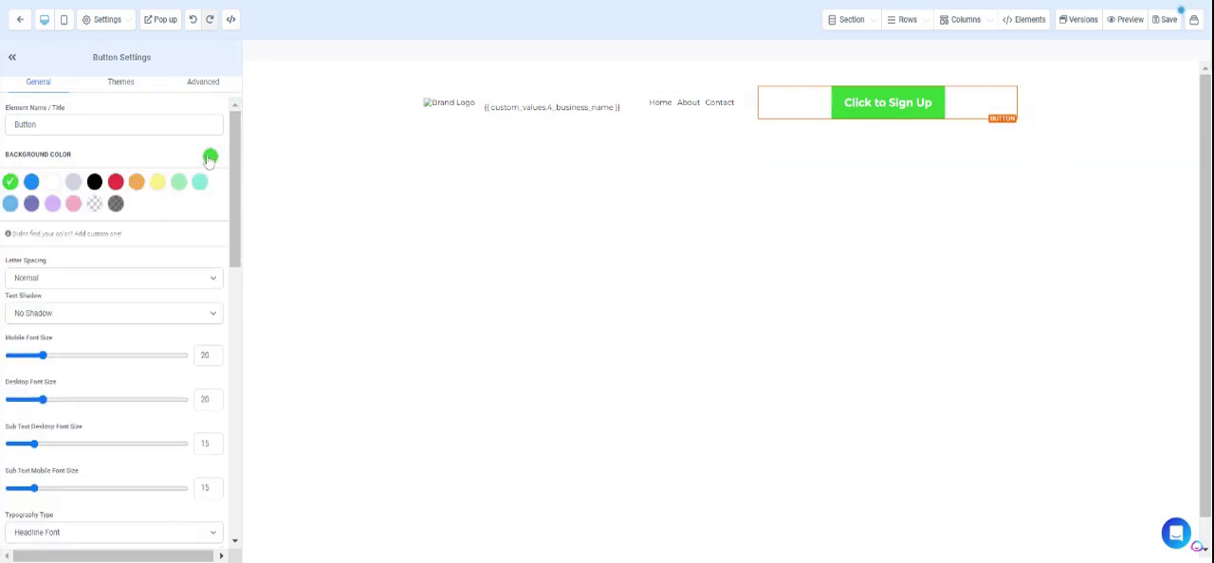
click(103, 235)
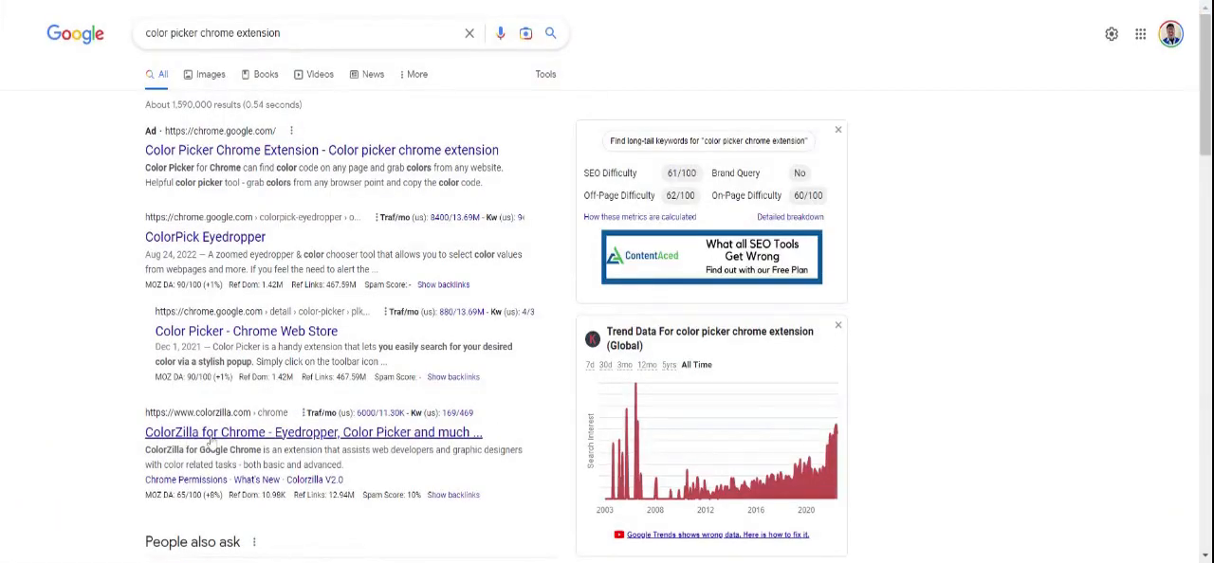
View the ColorZilla for Chrome page from the color picker extension search results.
click(210, 433)
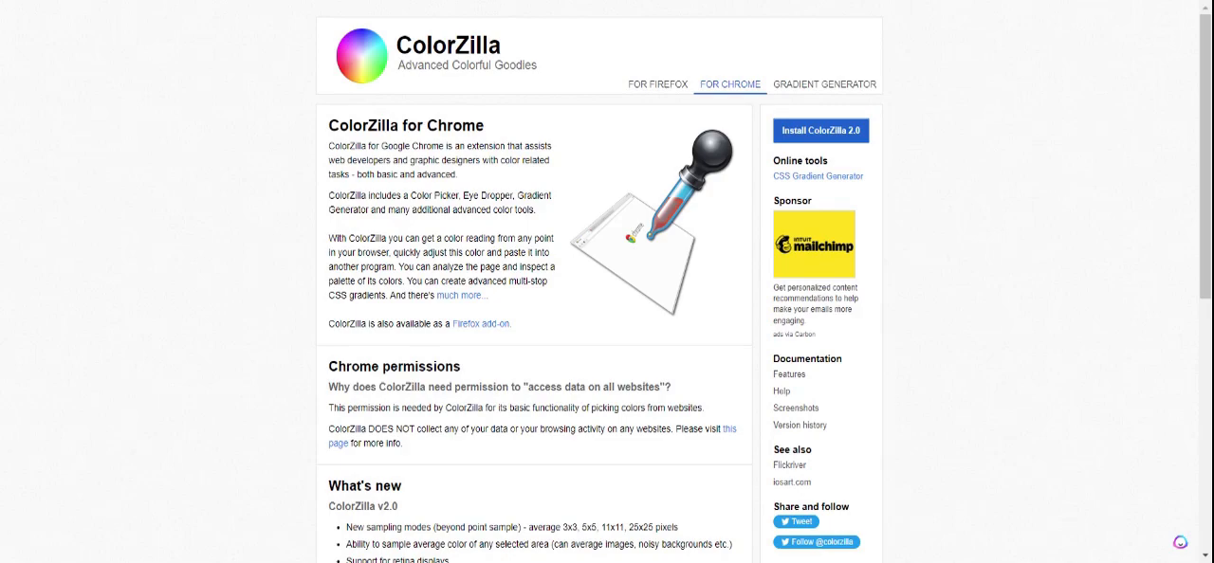
In the custom values list, rename the "1. Secondary Color" entry to "1. Demo Color" and set its value to #0033ff.
click(606, 1)
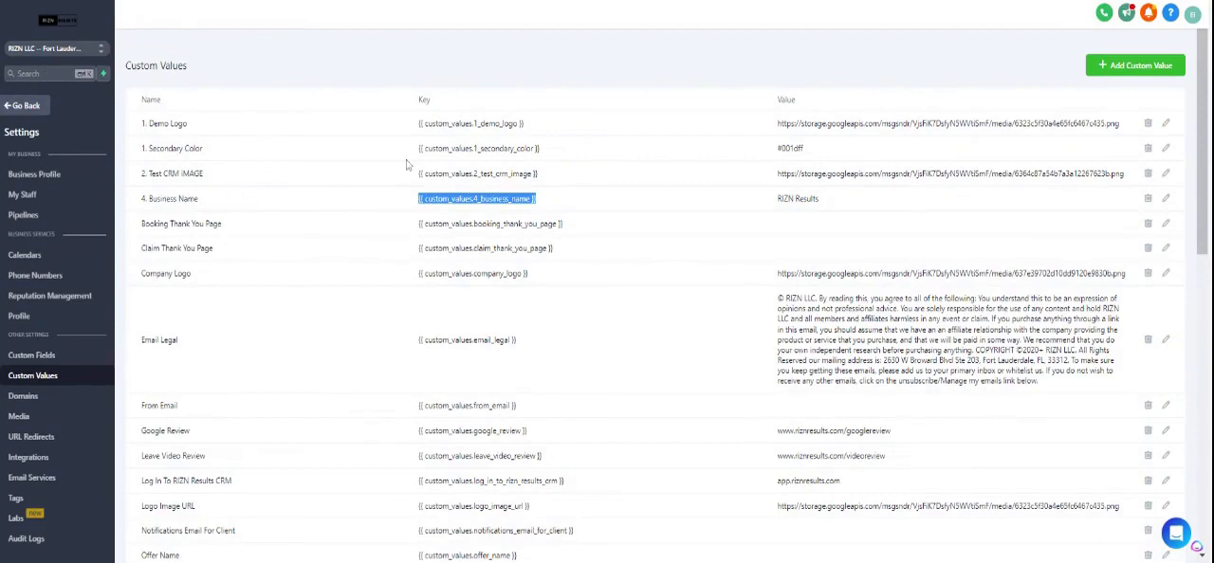
click(1168, 150)
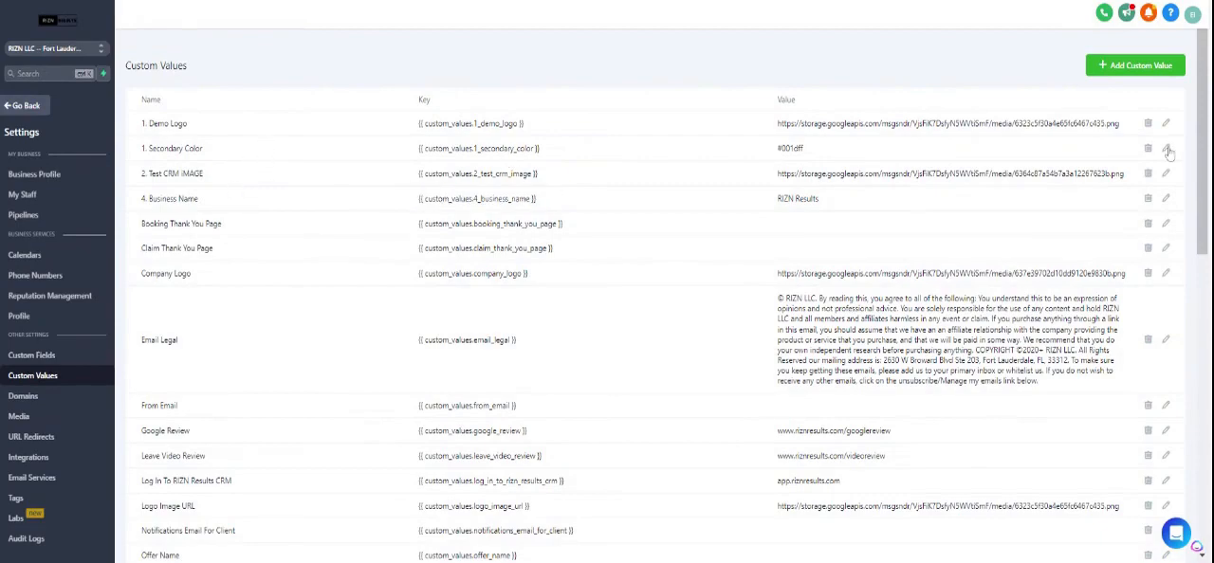
mouse_move(517, 98)
mouse_down()
mouse_move(437, 90)
mouse_move(456, 98)
mouse_up()
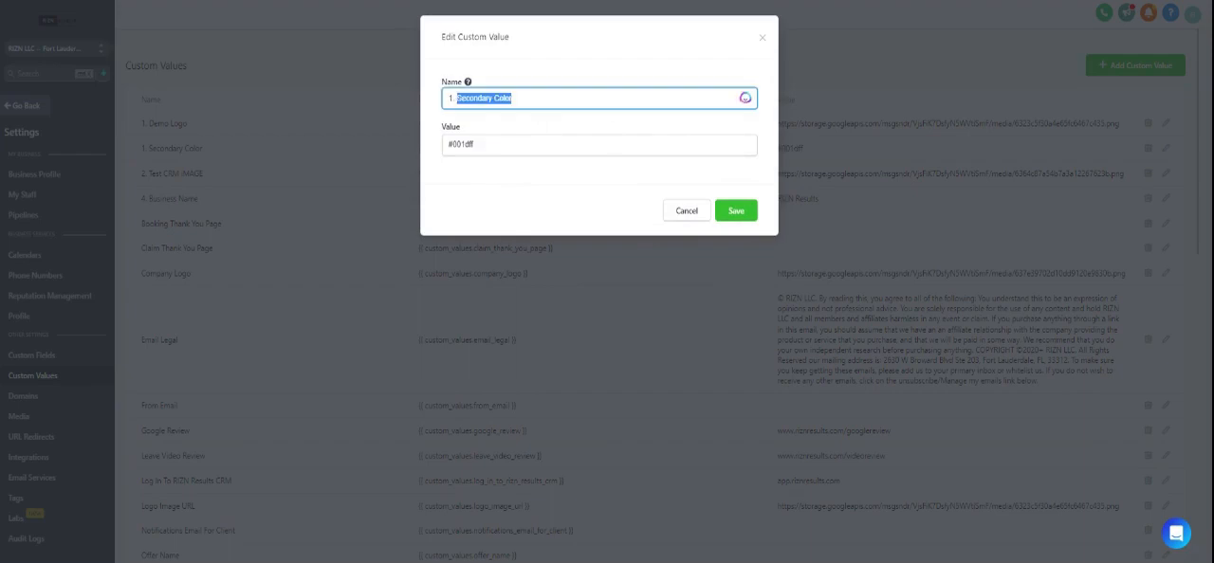
text(Demo Color)
key(Tab)
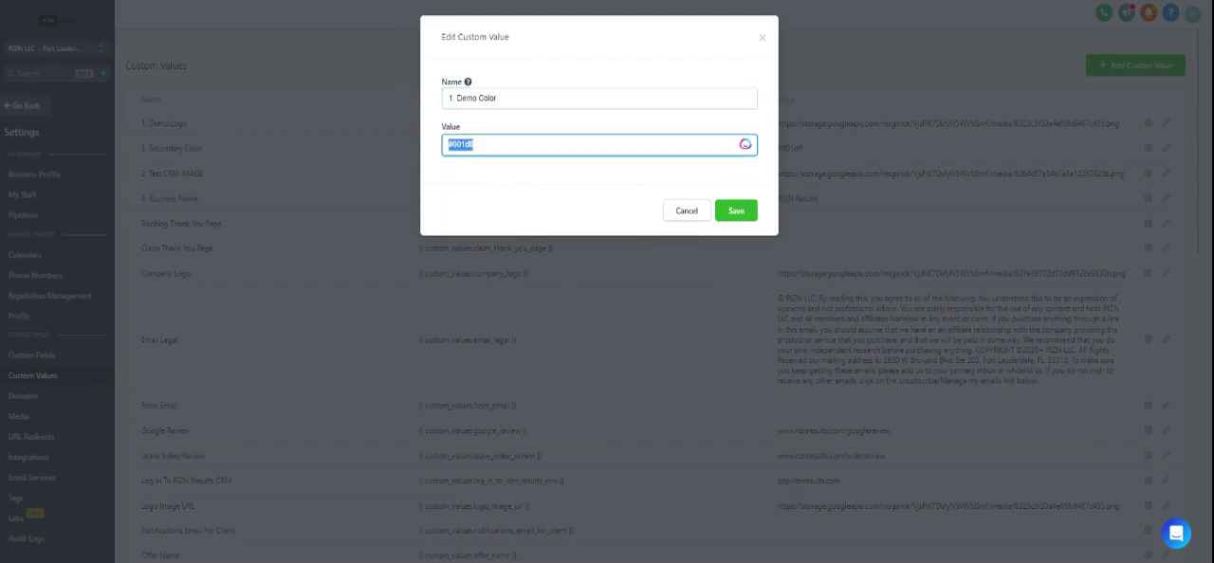
key(BackSpace)
text(0033ff)
text(#)
click(748, 214)
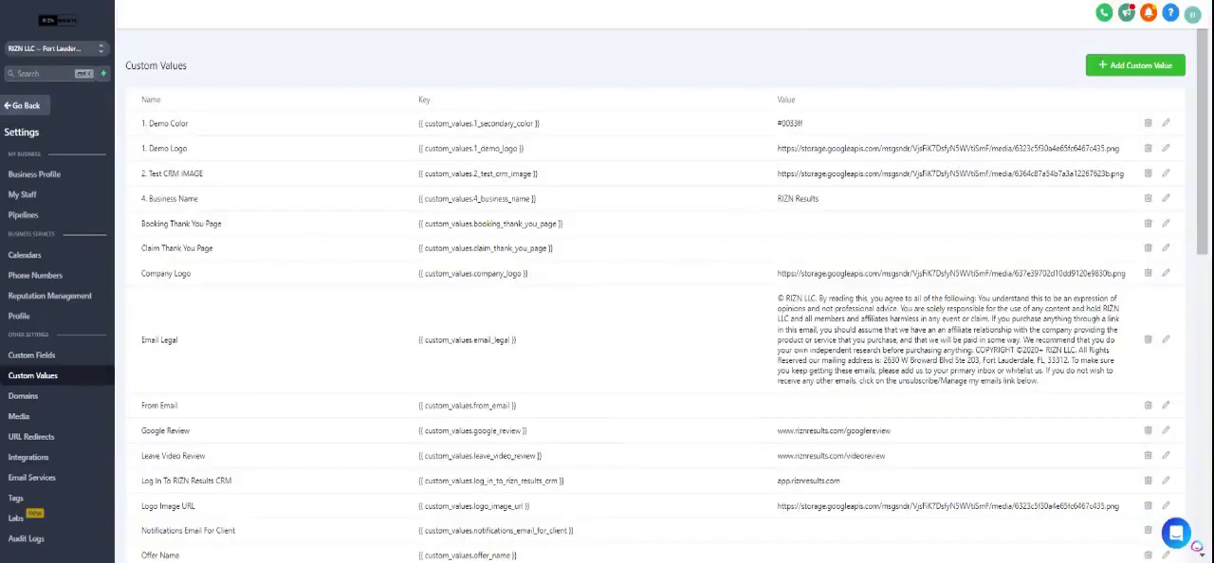
Copy the "1. Demo Color" key and, in the page builder, set the sign-up button's background to the custom blue color.
triple_click(479, 123)
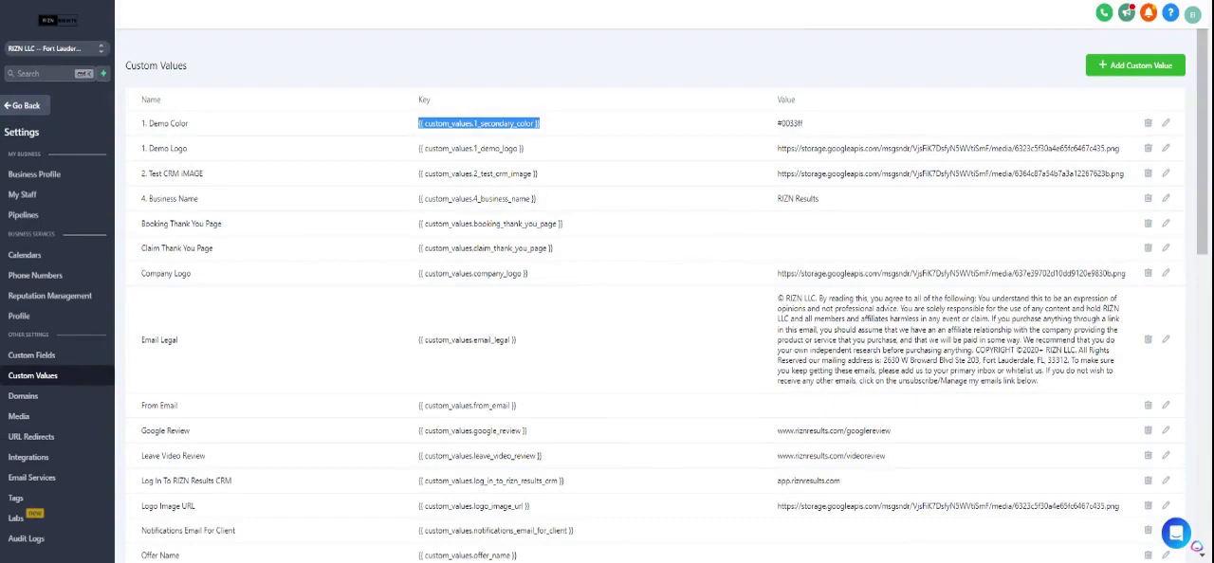
key(alt+Tab)
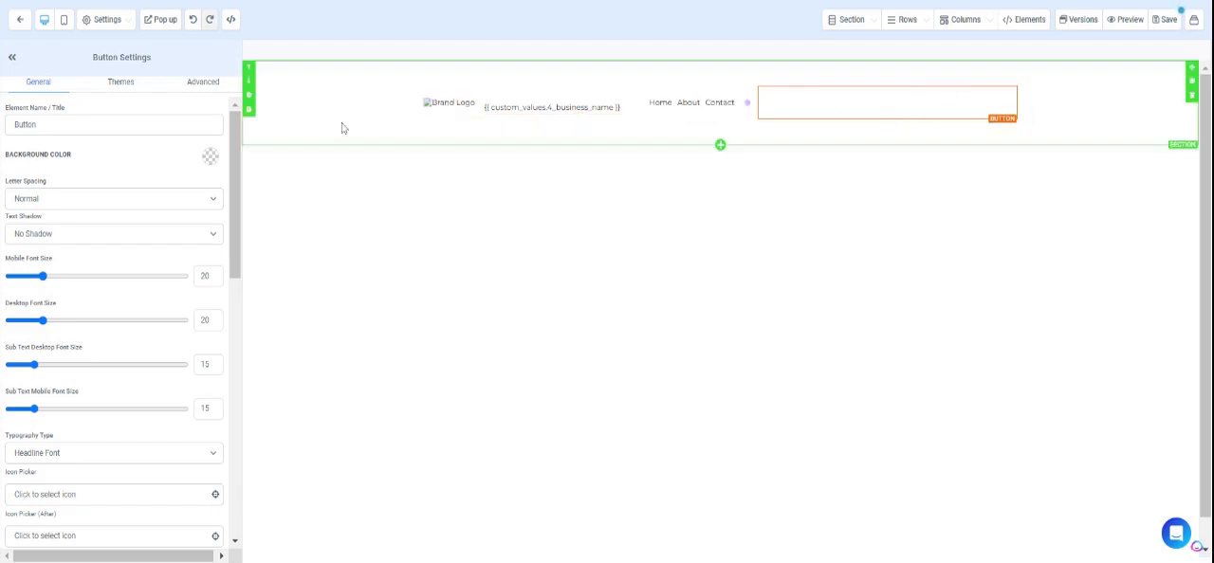
scroll(134, 287, down, 3)
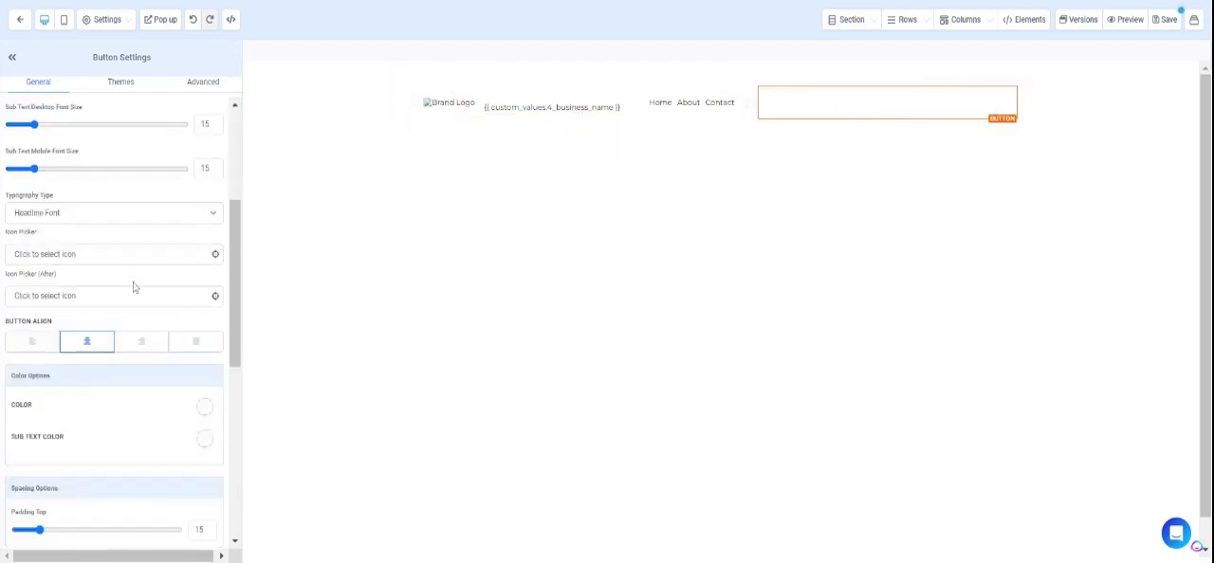
scroll(135, 284, up, 3)
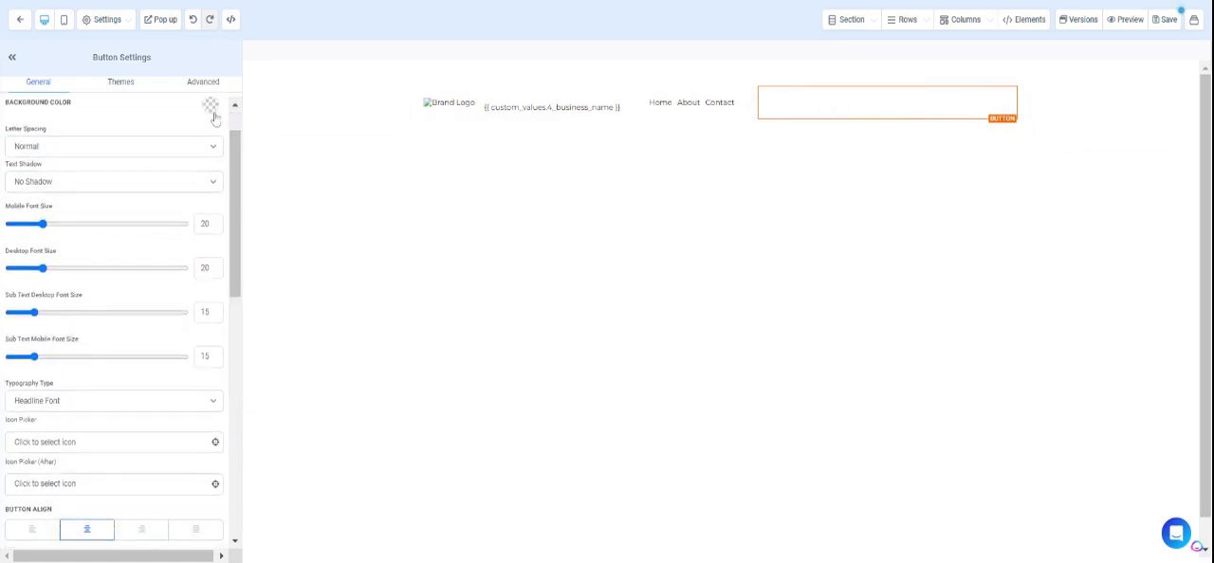
click(211, 107)
click(135, 151)
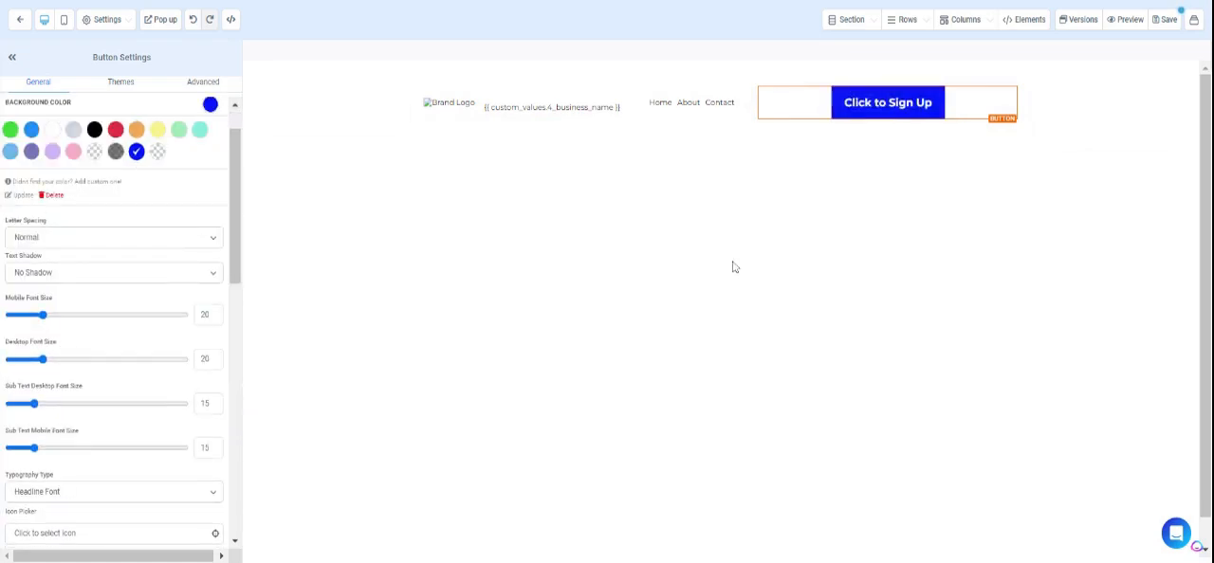
Review the button's color, spacing and text options, and the navigation menu's brand logo configuration.
scroll(98, 351, down, 4)
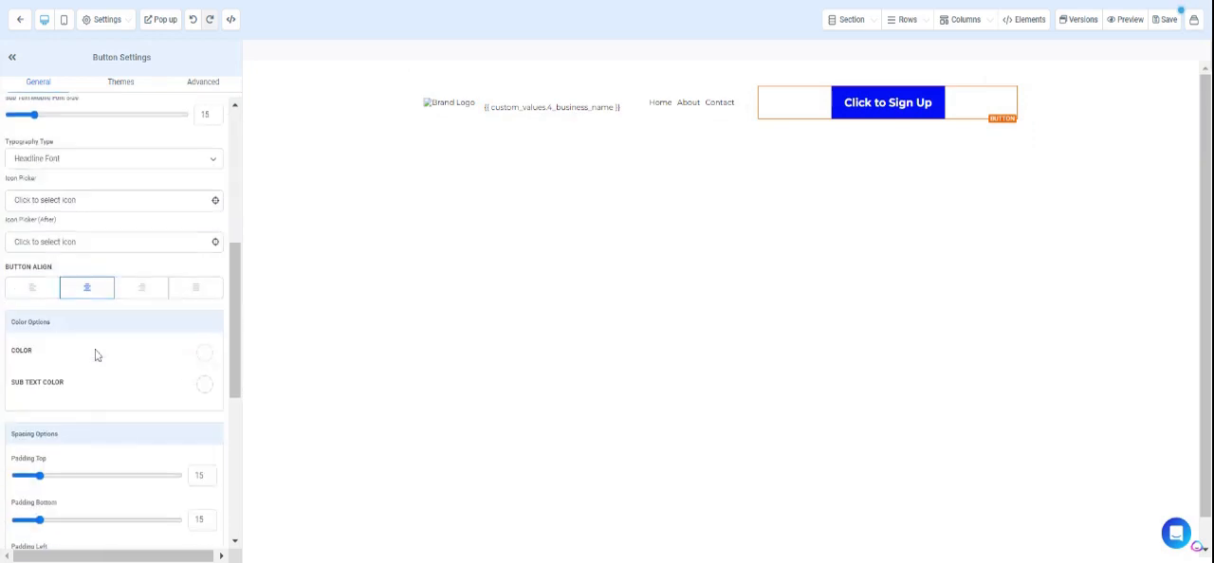
scroll(116, 370, down, 5)
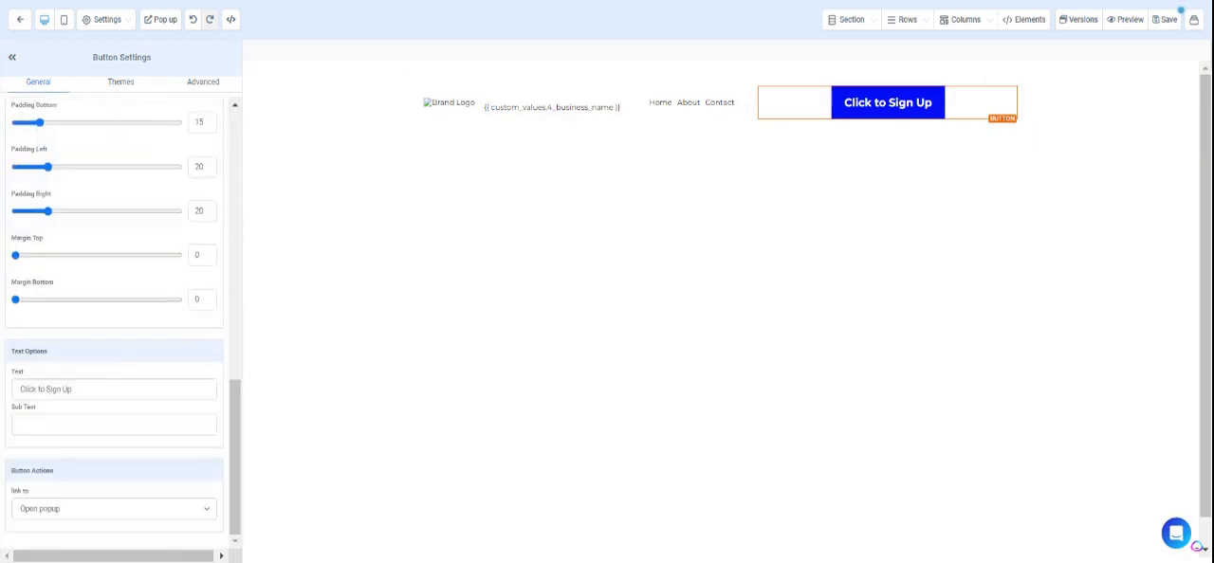
scroll(108, 355, up, 3)
click(481, 103)
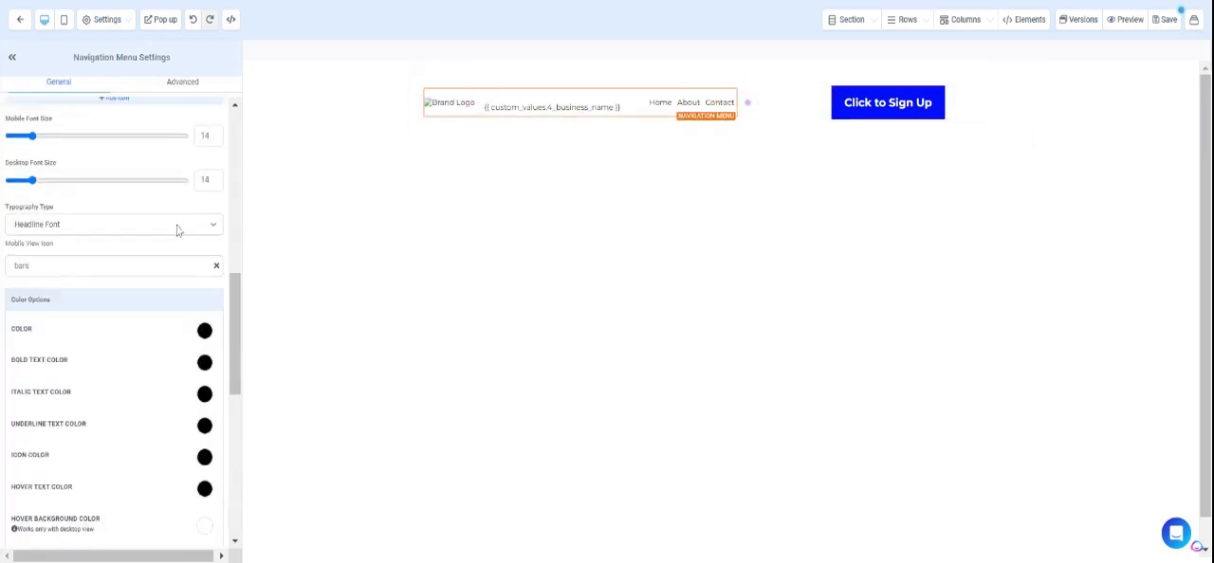
scroll(5, 336, down, 6)
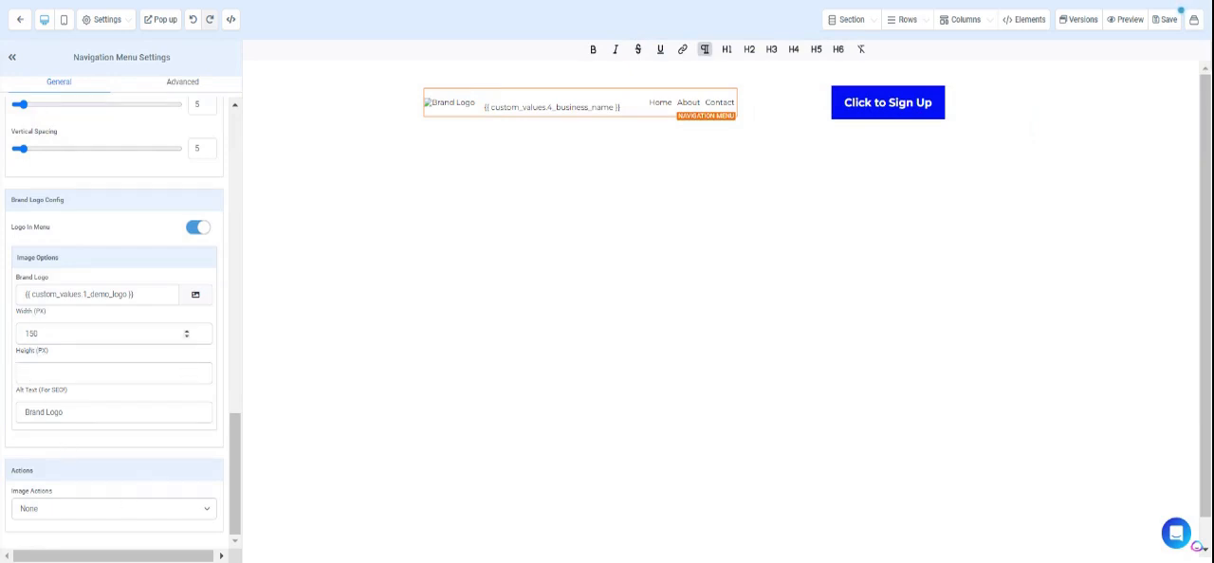
Select the section containing the navigation menu and add a custom value named "Background Color" with the value #ffe100.
click(386, 114)
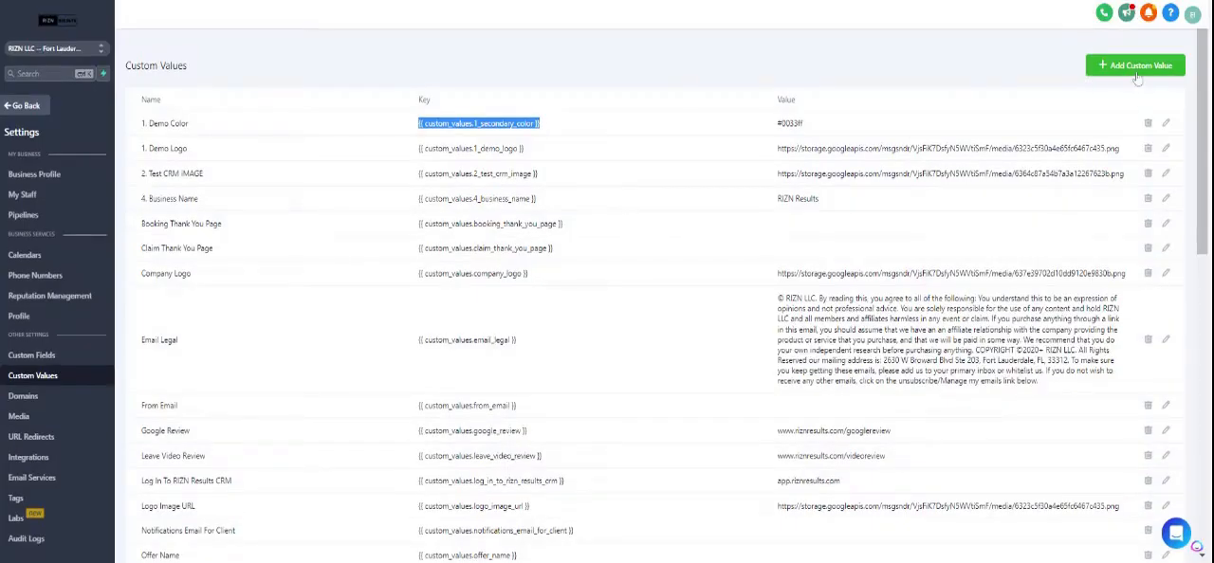
click(1138, 67)
click(748, 94)
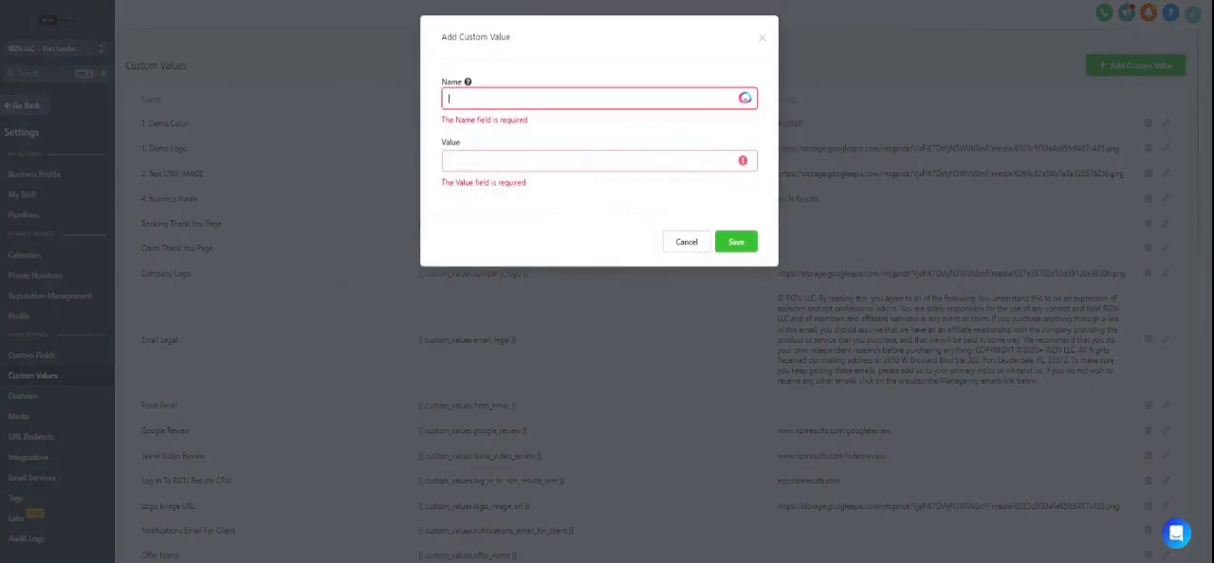
text(Backgro)
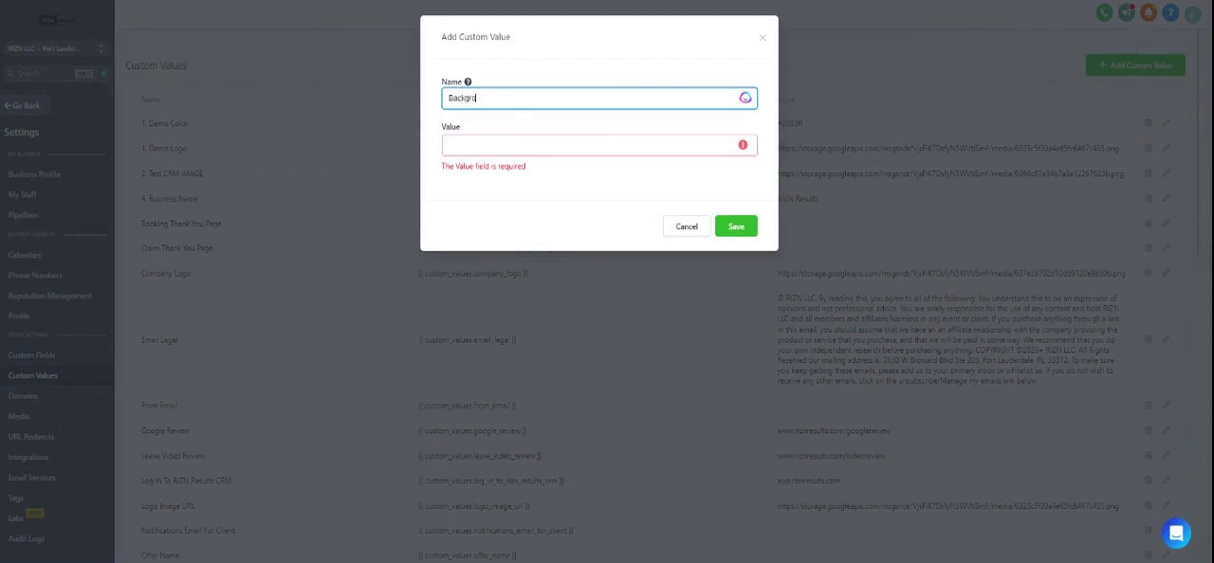
text(und Color)
key(Tab)
text(ffe100)
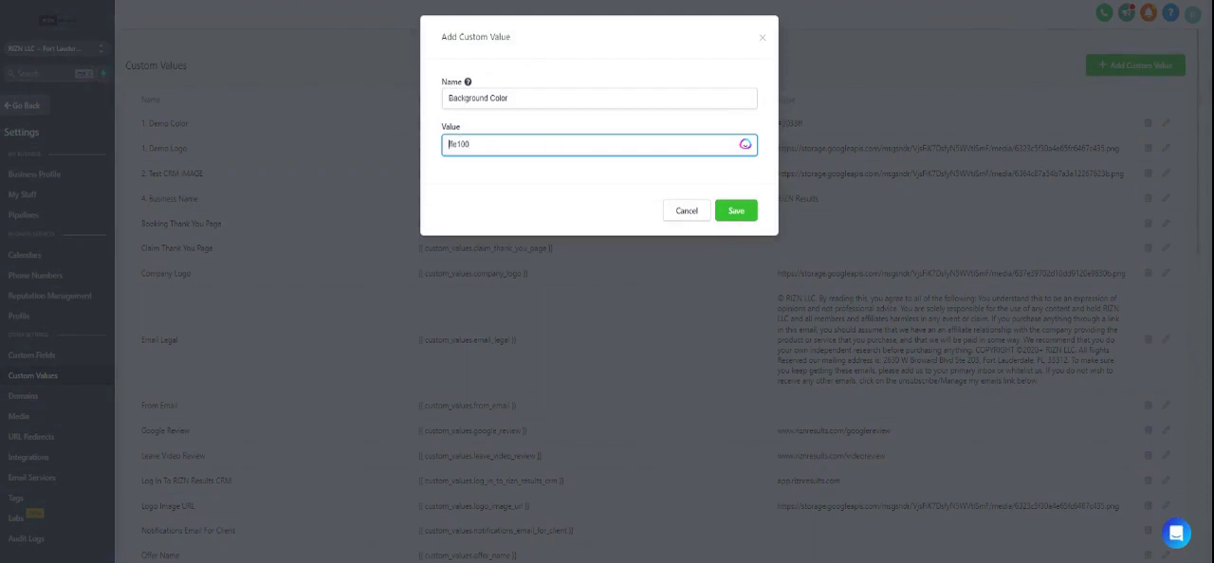
text(#)
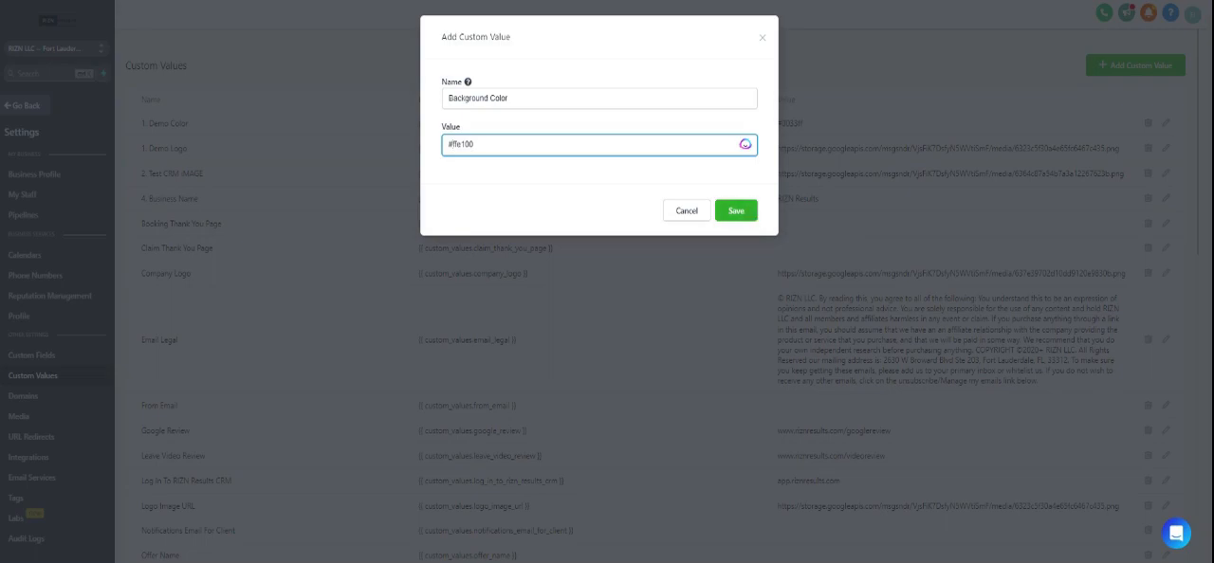
click(749, 217)
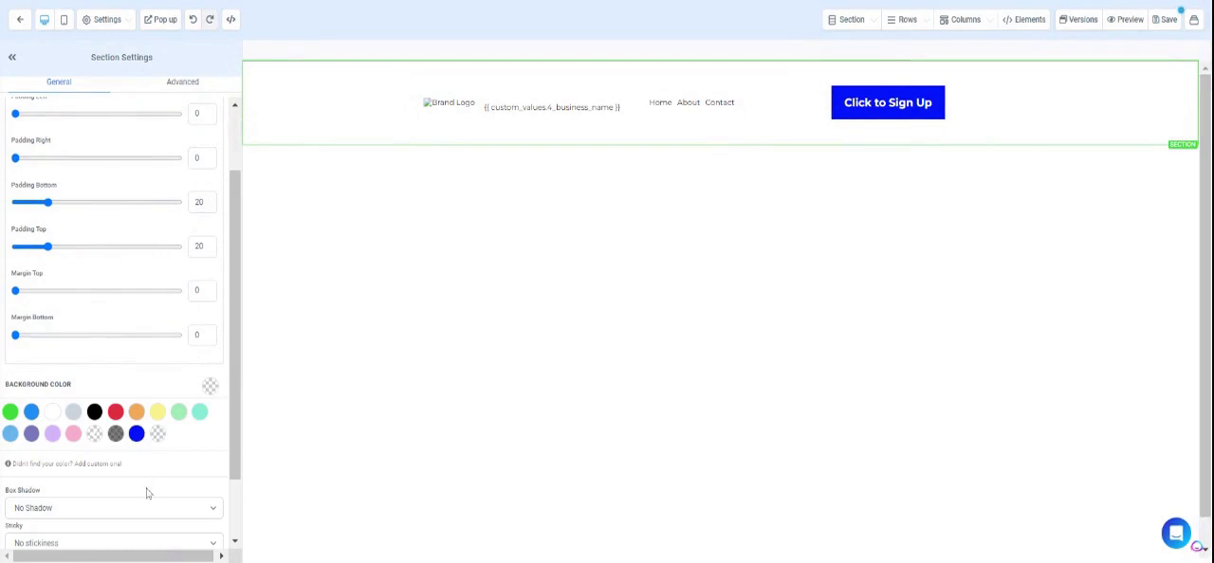
Start a new custom background color for the section and clear its color value.
scroll(95, 474, down, 1)
click(104, 393)
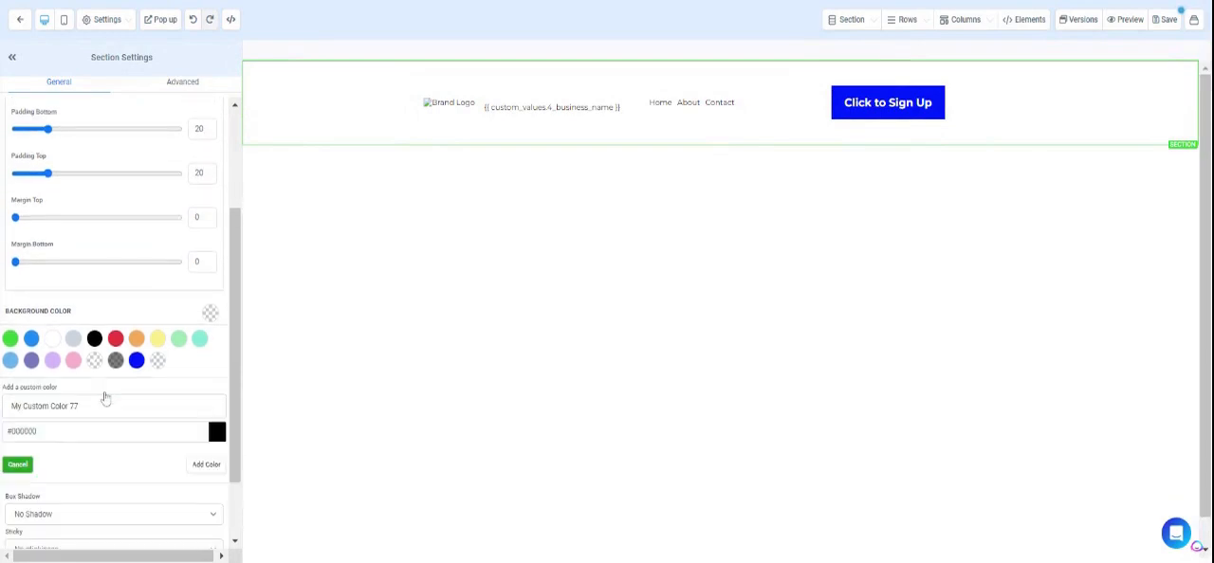
drag(59, 431, 2, 460)
key(BackSpace)
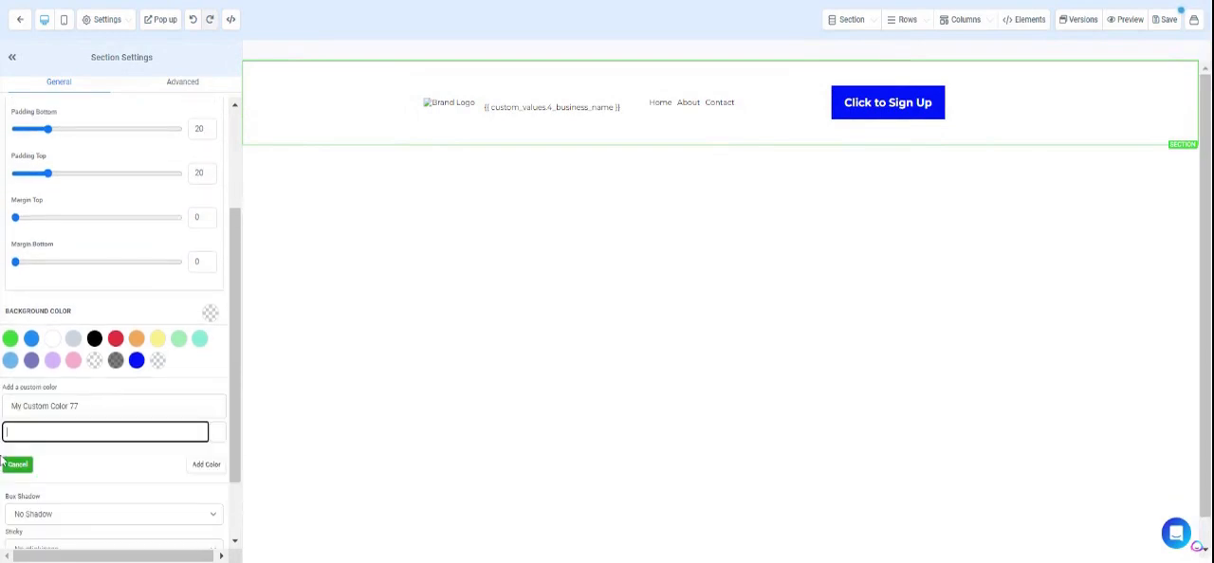
text(ffe100)
key(BackSpace)
key(BackSpace)
key(BackSpace)
key(BackSpace)
key(BackSpace)
Add the custom color with {{ custom_values.background_color }} as its value and save the page.
key(alt+Tab)
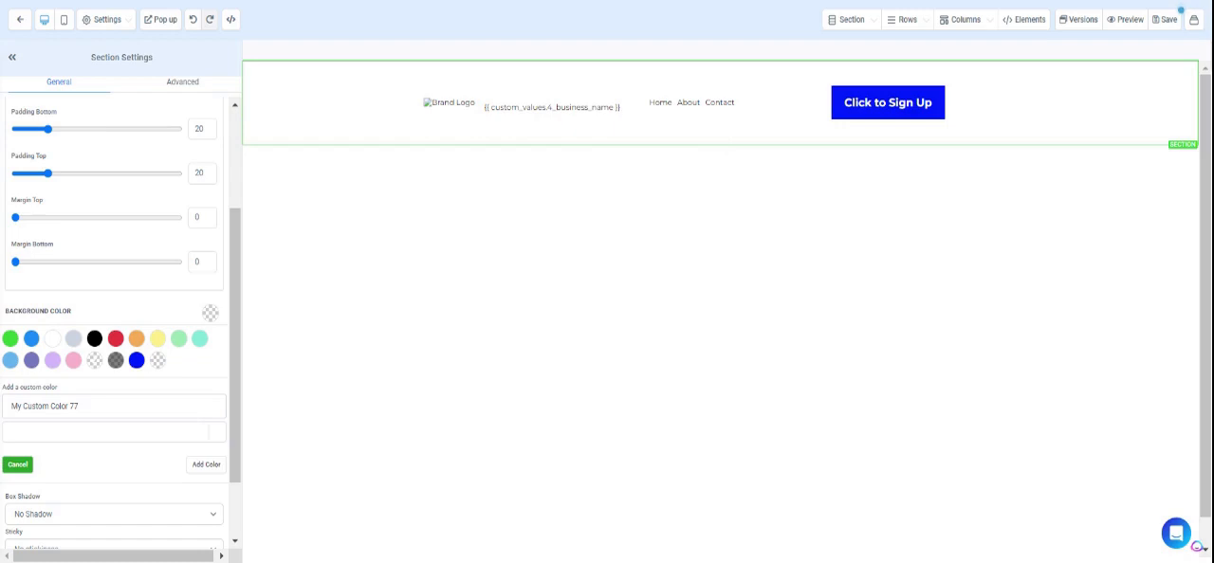
key(alt+Tab)
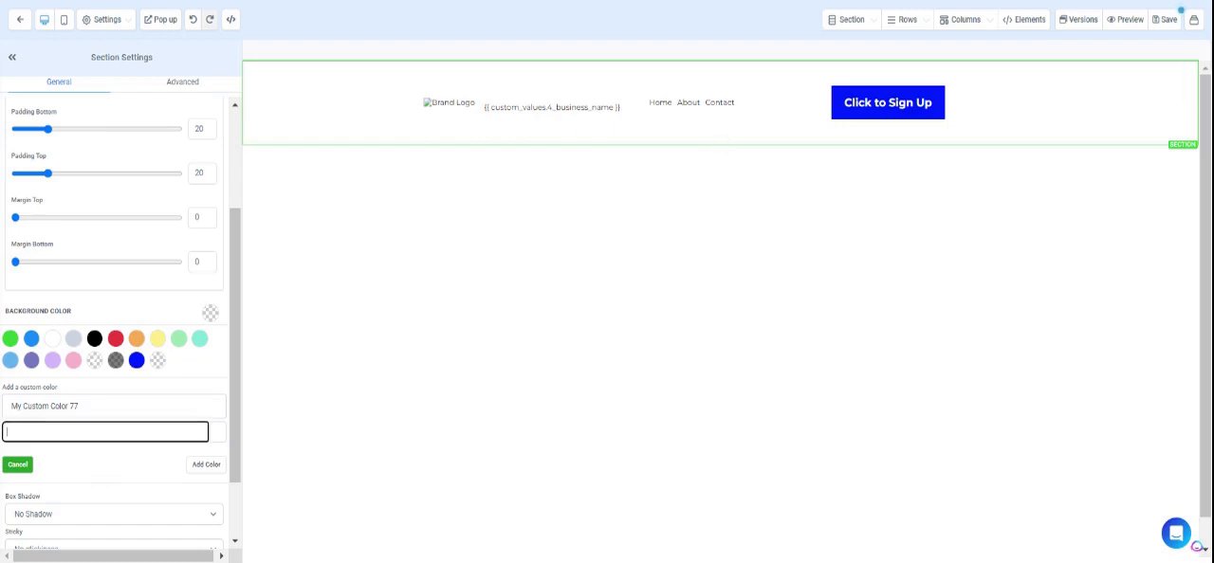
text({{ custom_values.background_color }})
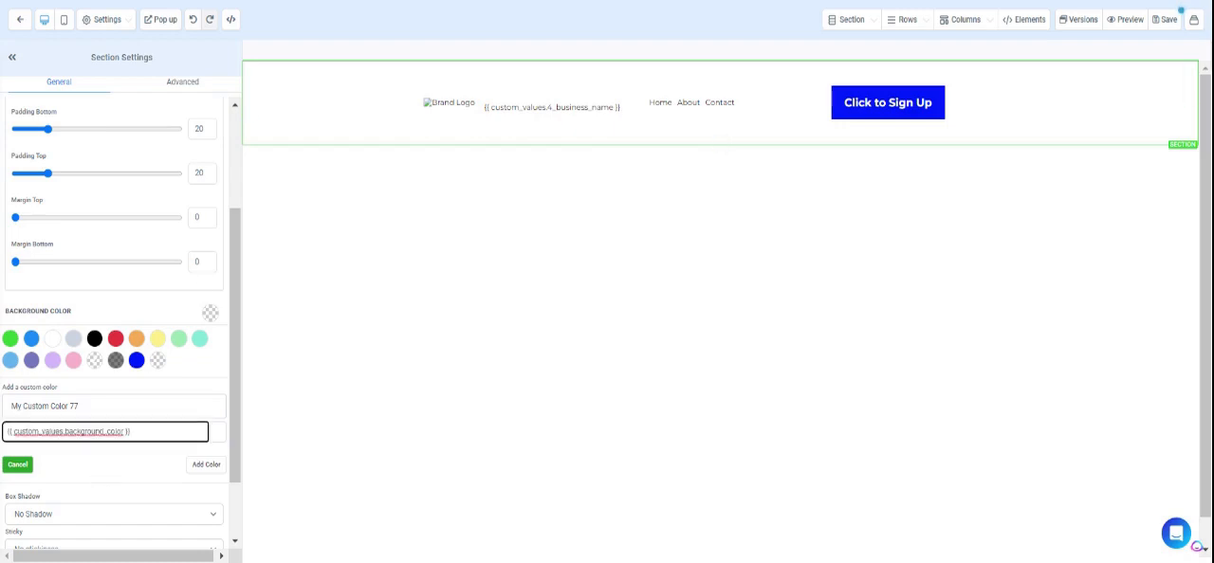
click(204, 468)
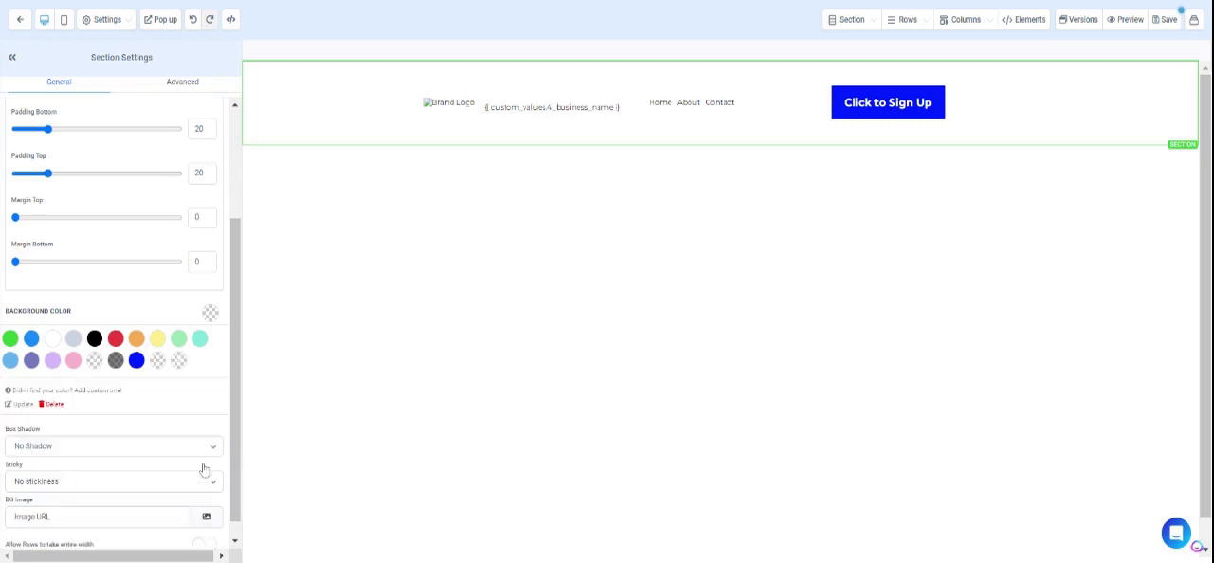
click(1167, 21)
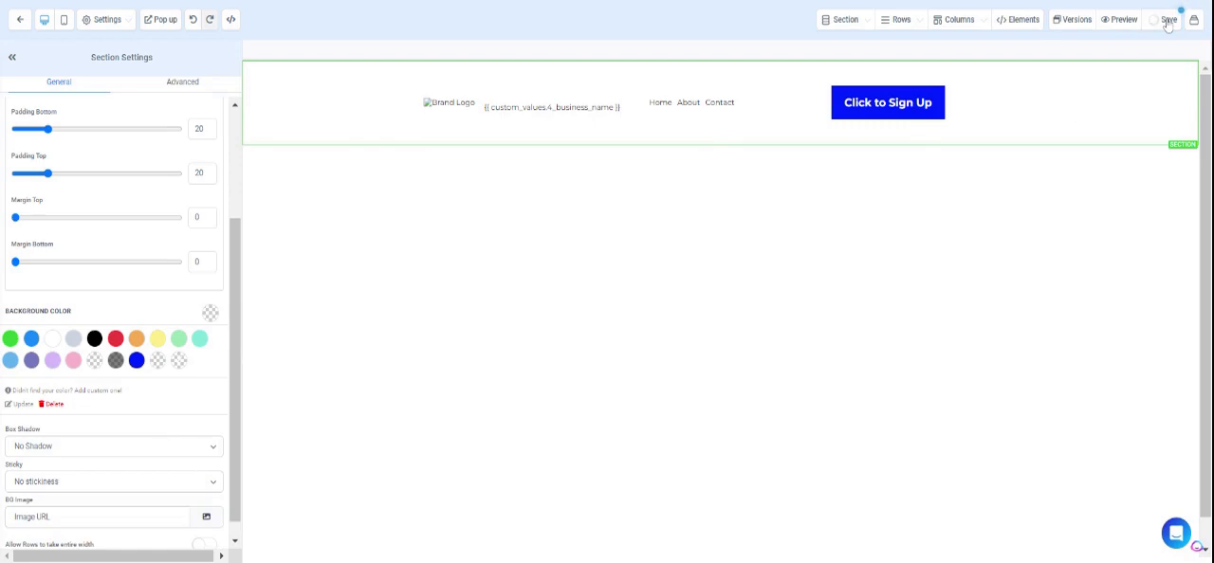
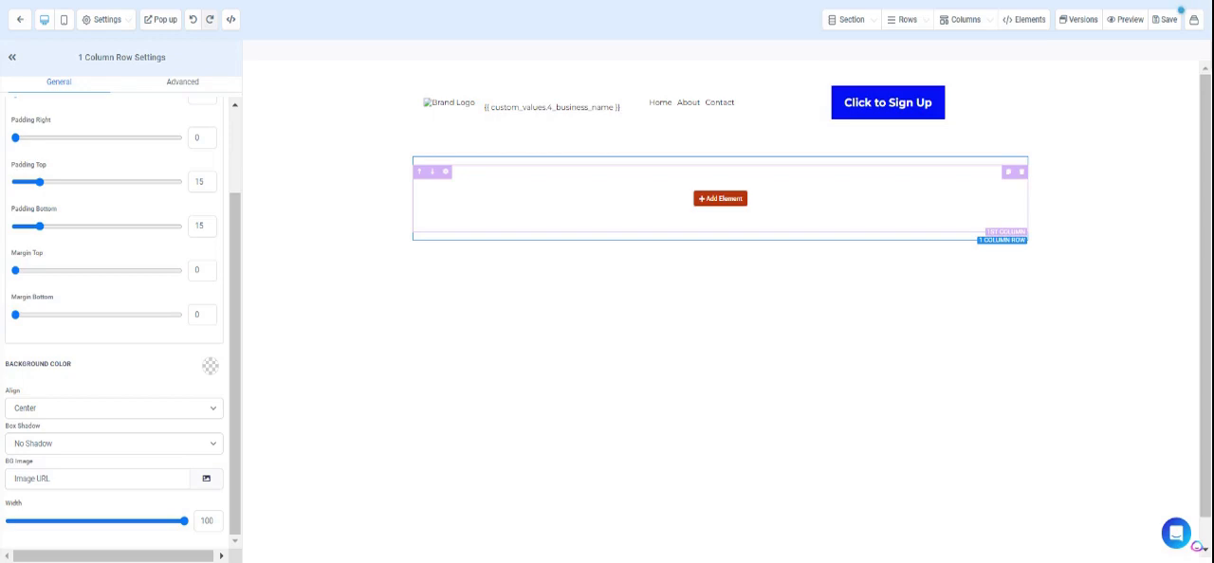
Add a Headline element to the empty one-column row below the navigation section.
click(733, 201)
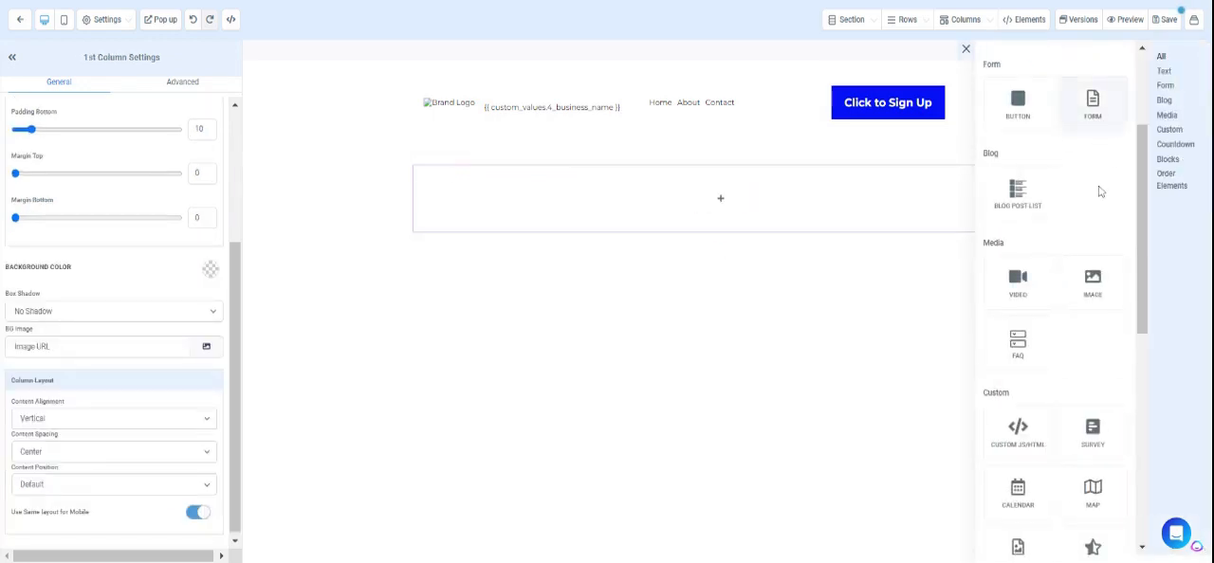
scroll(1098, 207, up, 1)
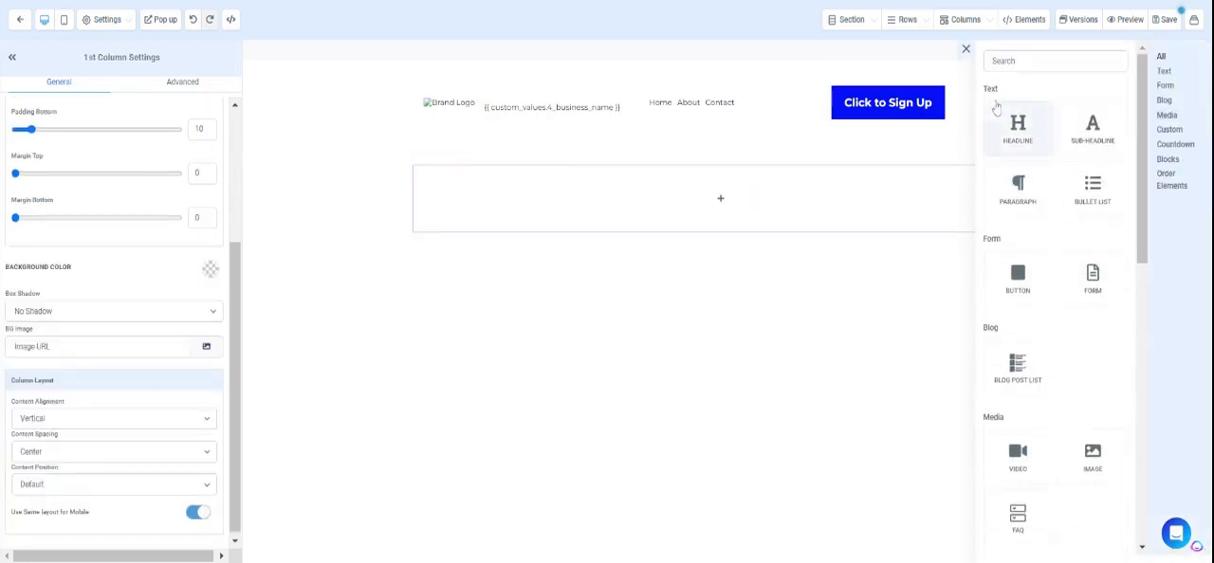
click(1017, 131)
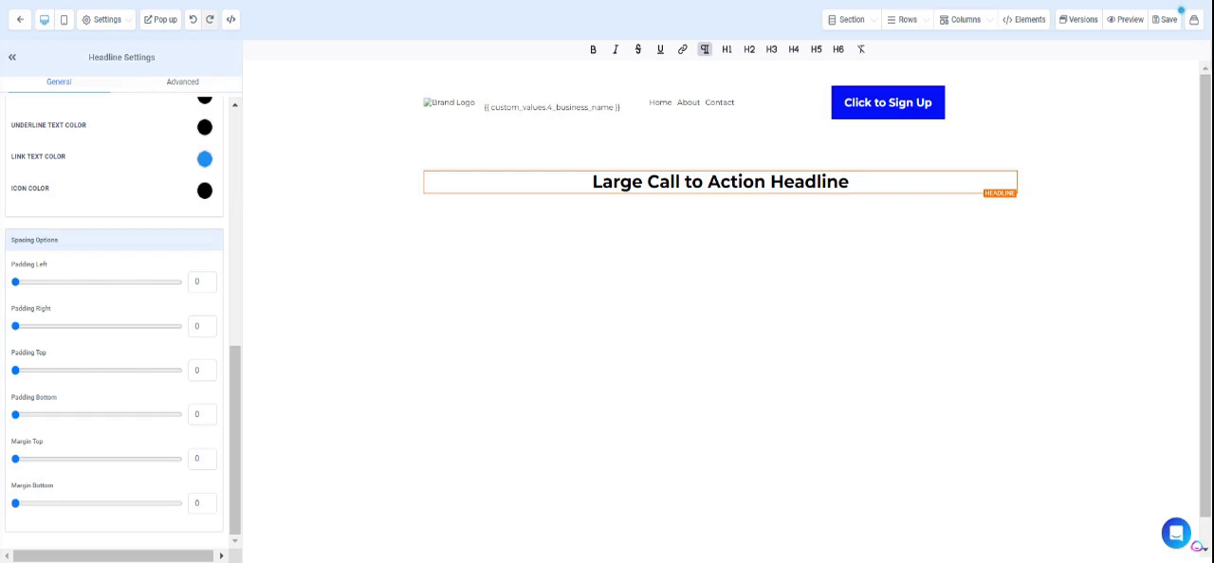
Replace the headline's placeholder text with {{ custom_values.headline }} and remove the blank lines around it.
click(768, 182)
triple_click(767, 183)
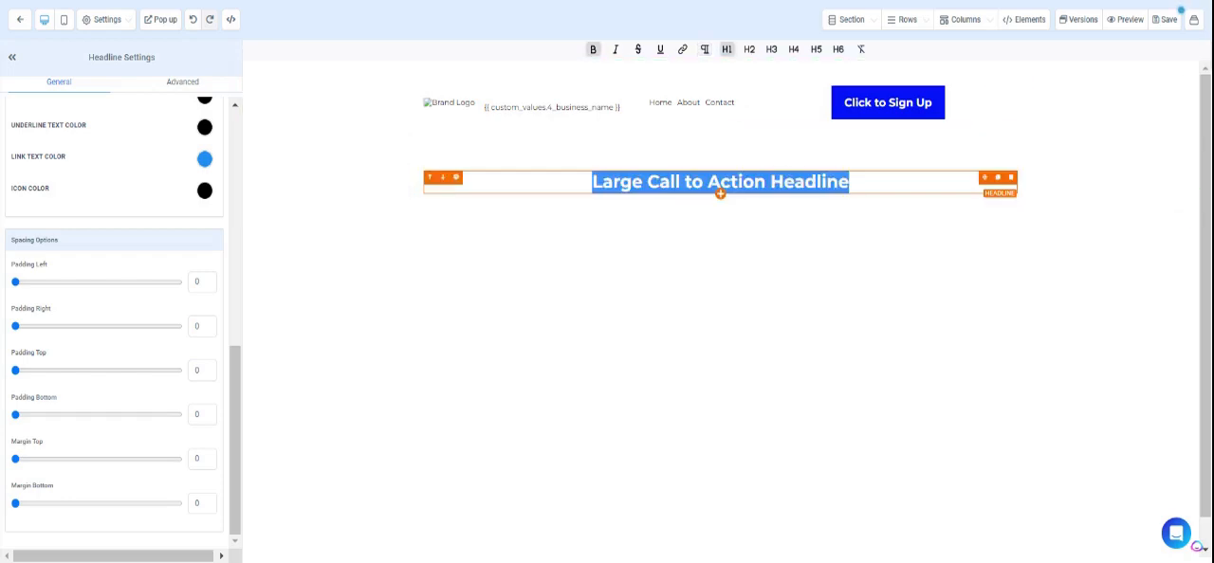
key(BackSpace)
text({{ custom_values.headline }})
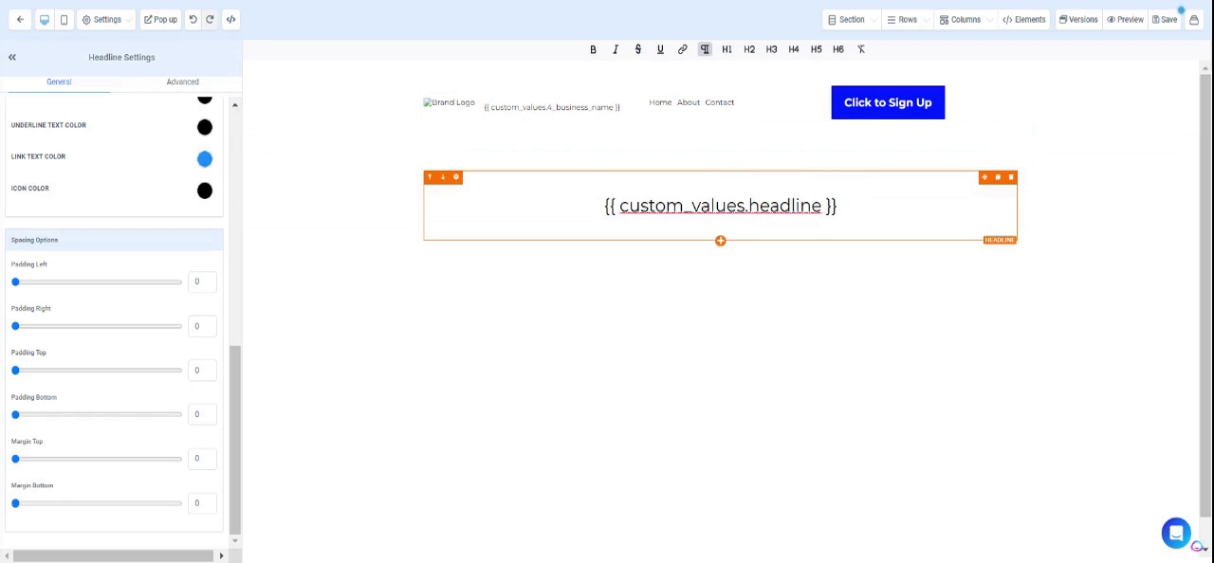
key(BackSpace)
key(Up)
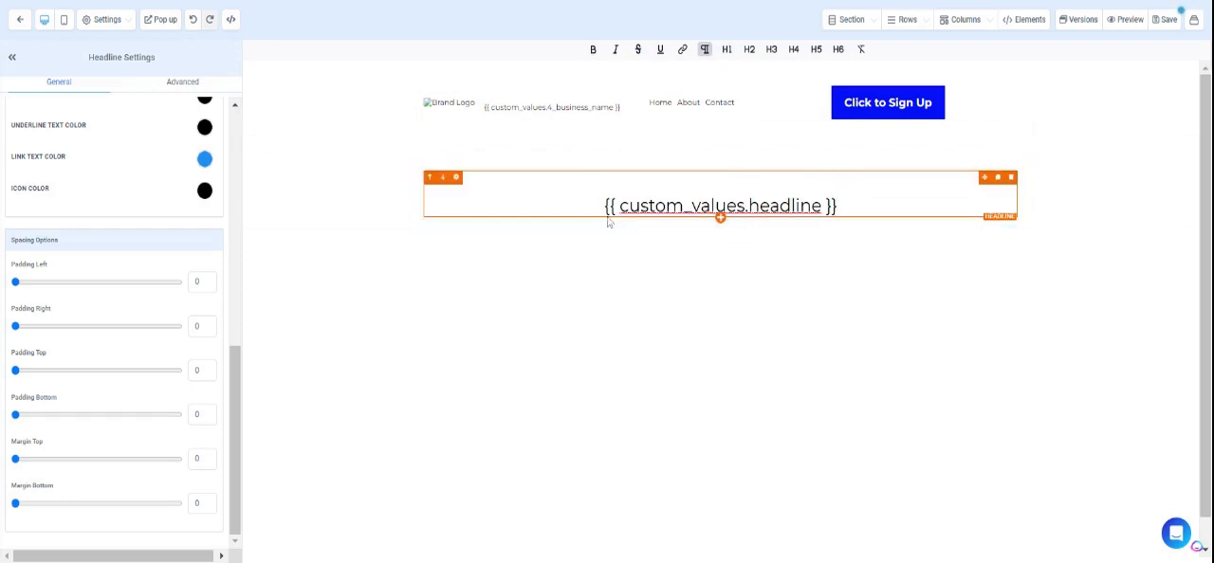
click(606, 207)
key(BackSpace)
Make the entire headline text bold.
click(692, 182)
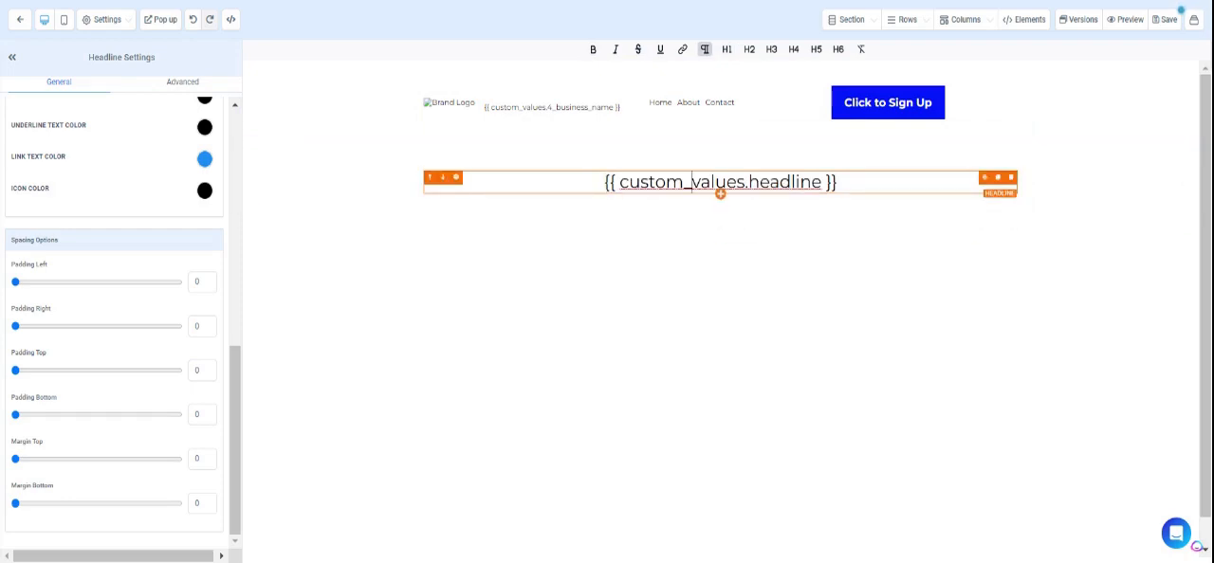
key(ctrl+a)
key(ctrl+b)
click(813, 269)
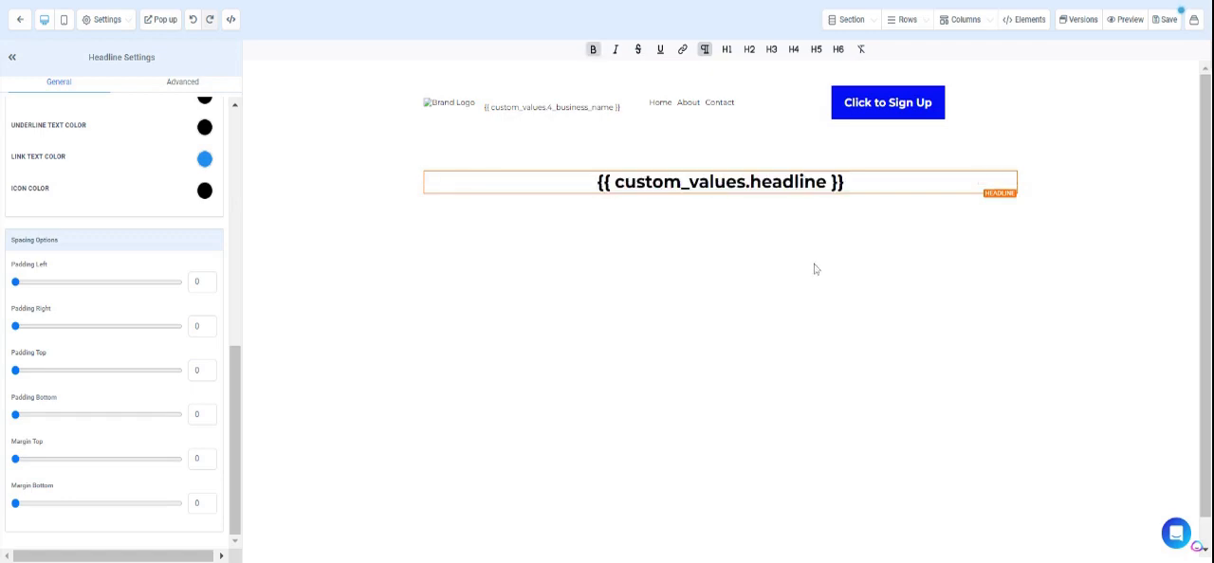
Add a Paragraph element beneath the headline and set its desktop font size to 24.
click(718, 194)
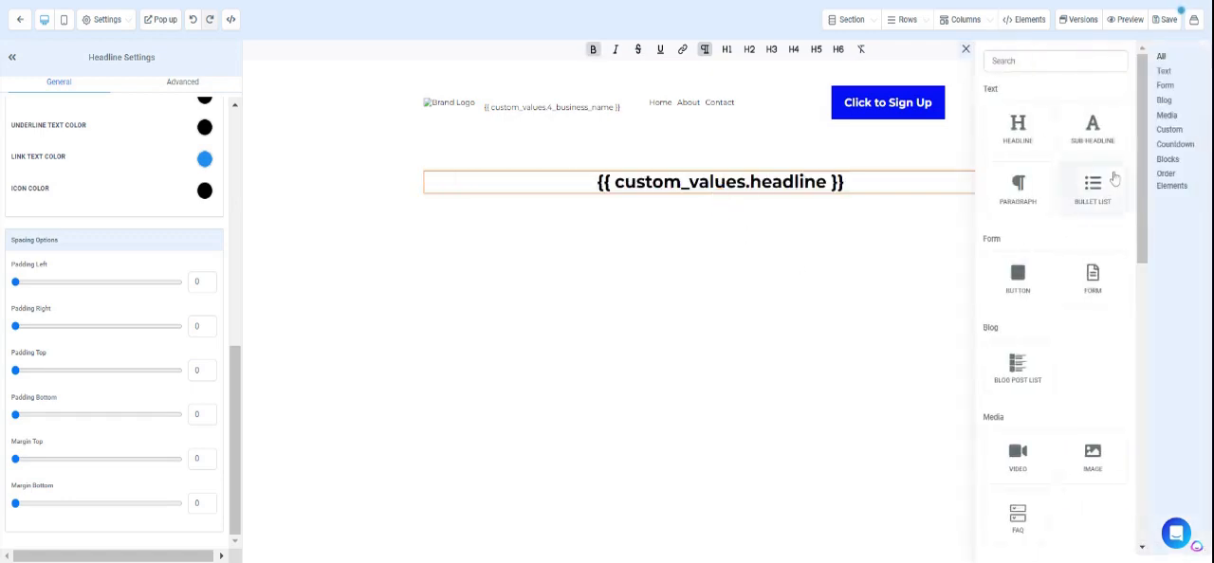
click(1017, 187)
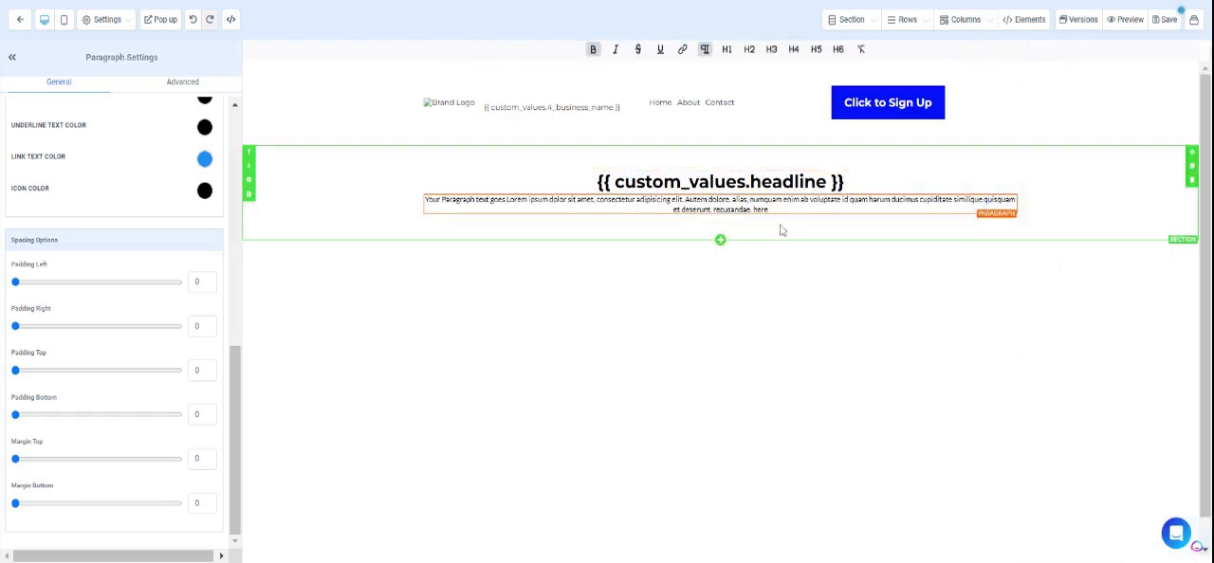
scroll(151, 369, up, 2)
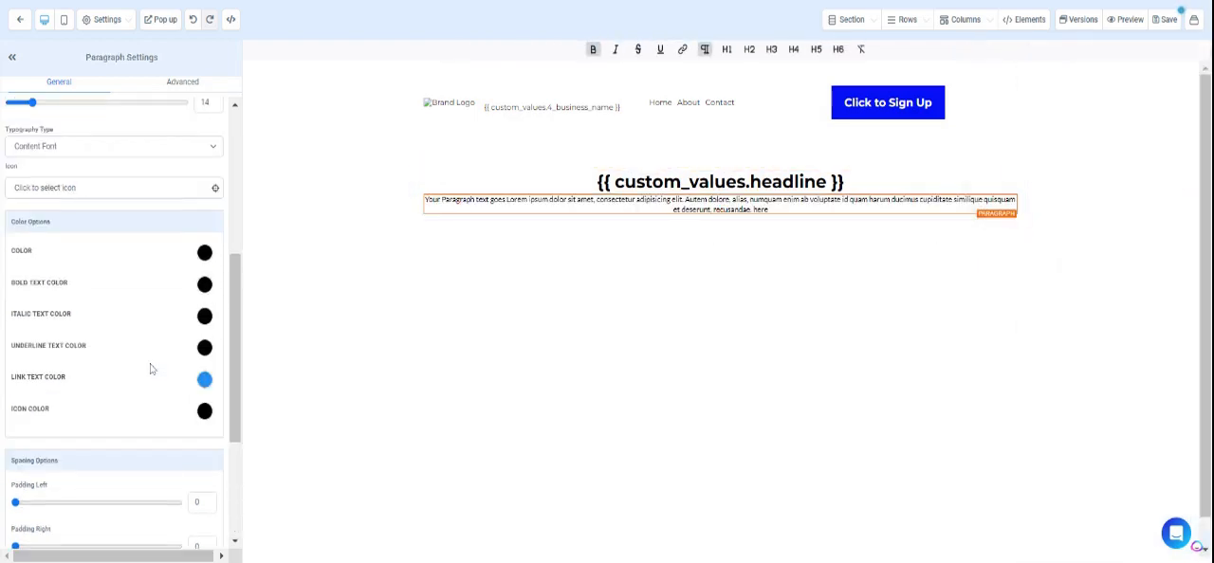
scroll(151, 369, up, 3)
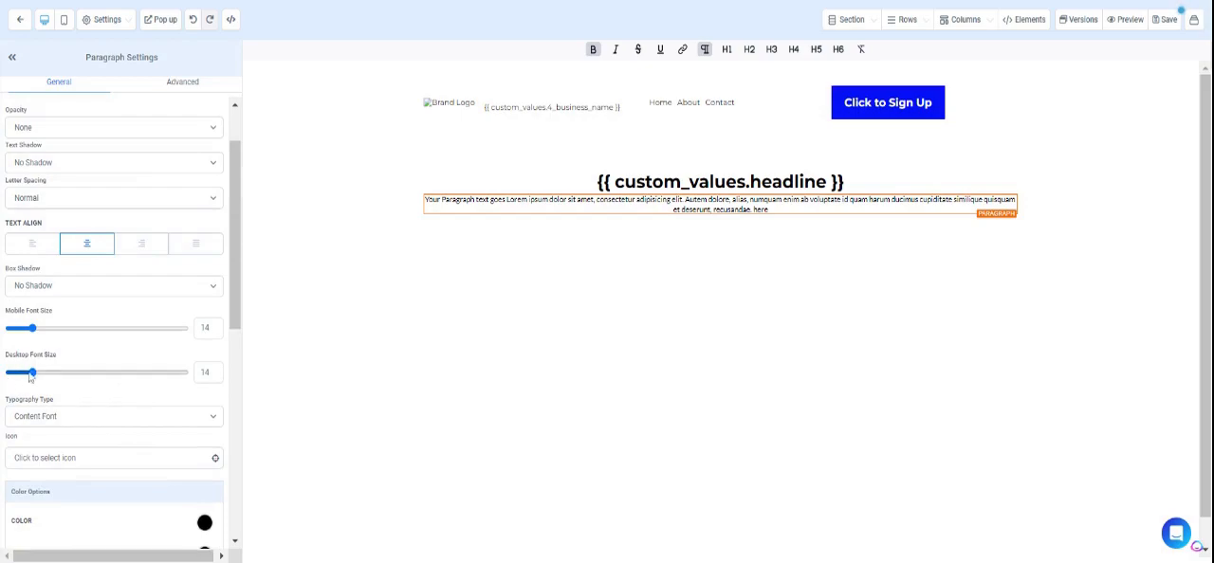
drag(33, 374, 51, 374)
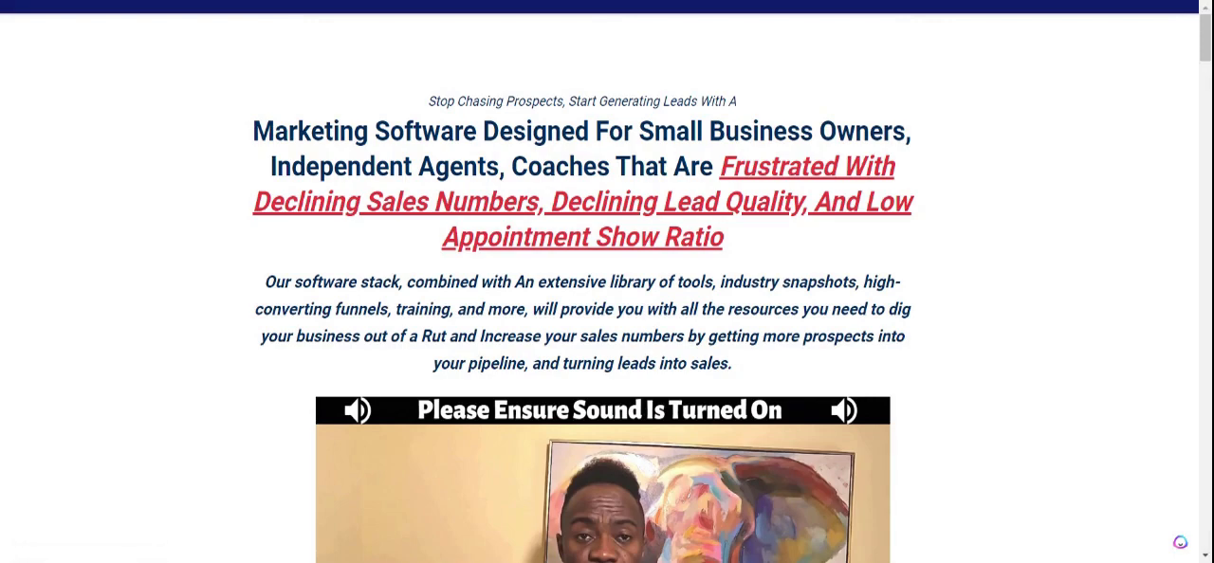
Copy the two body paragraphs under "Automated Sales Cycle" on the sales page and return to the Custom Values settings.
scroll(606, 284, down, 10)
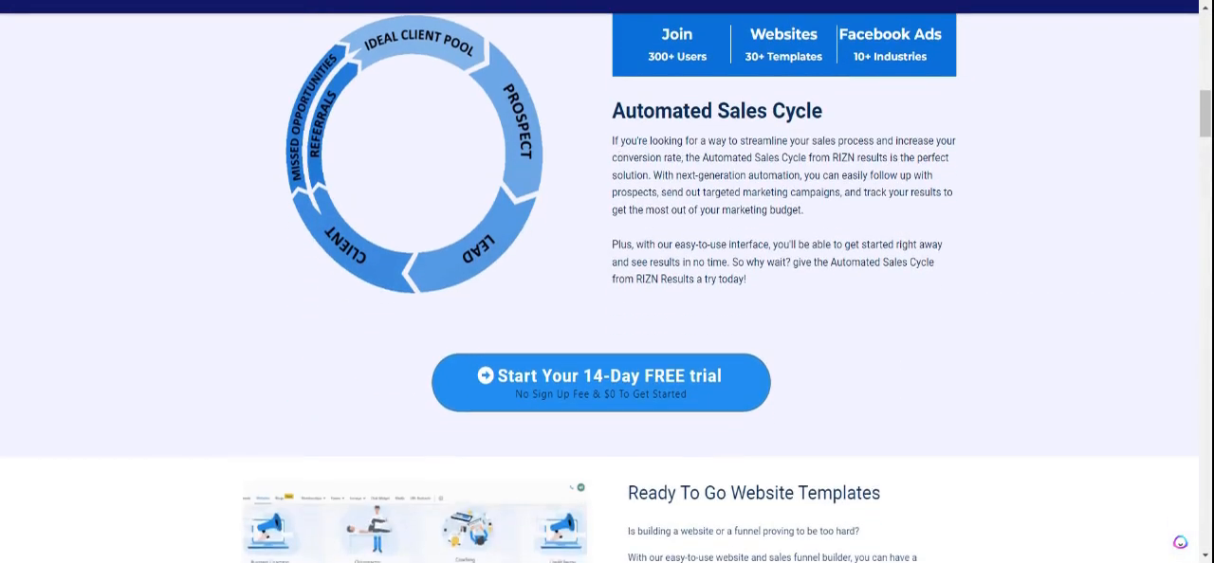
drag(612, 140, 780, 284)
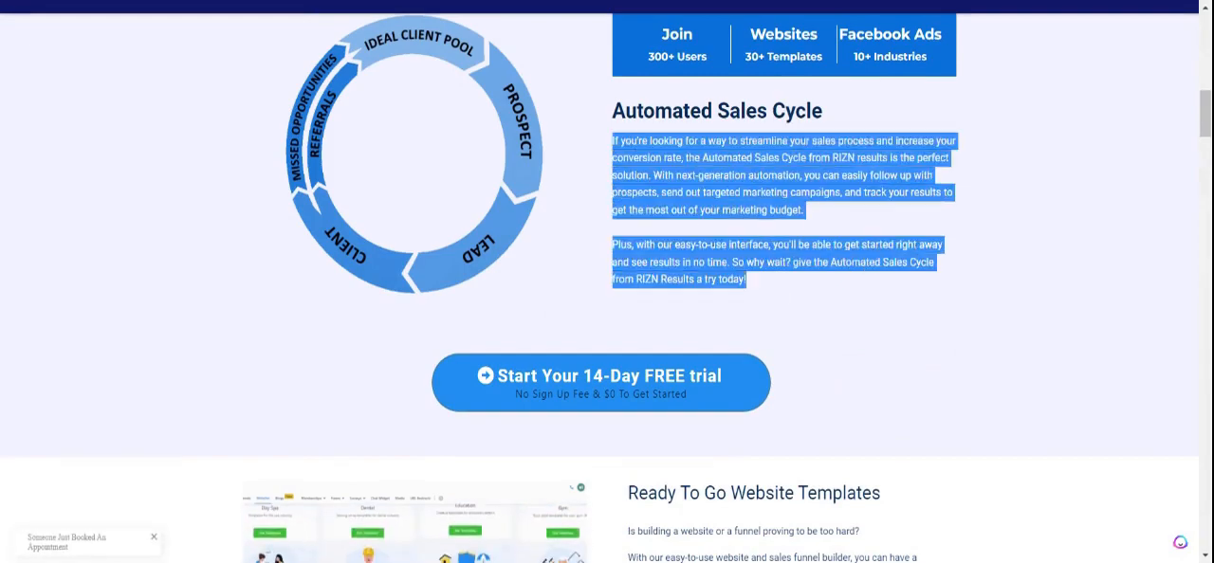
key(alt+Tab)
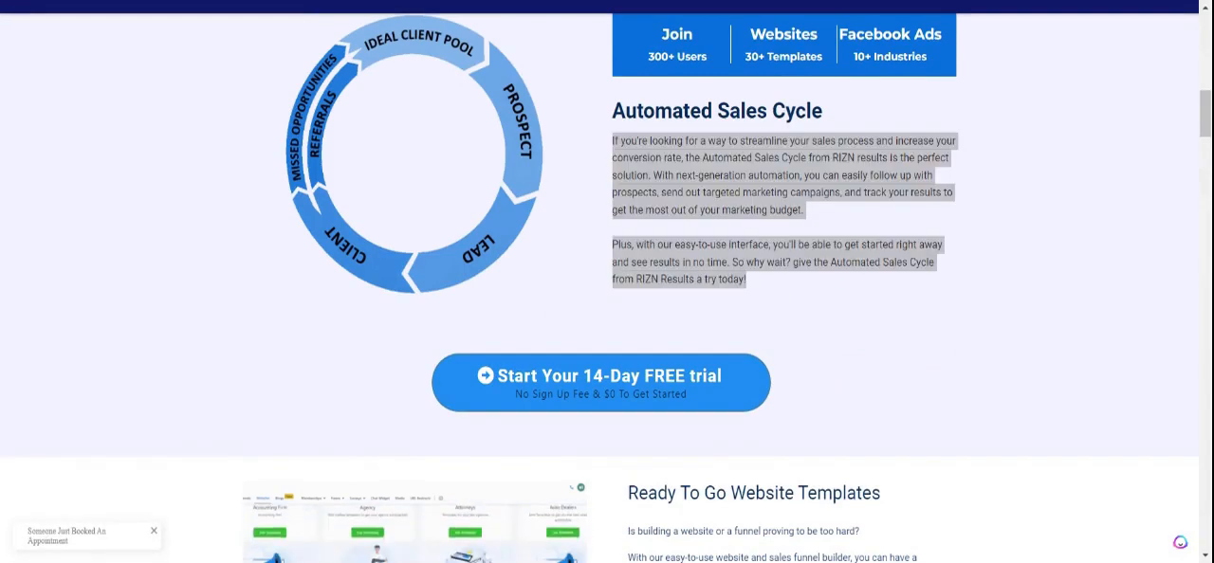
key(alt+Tab)
Add a custom value named "5. Test" with the copied Automated Sales Cycle text as its value.
scroll(946, 68, up, 3)
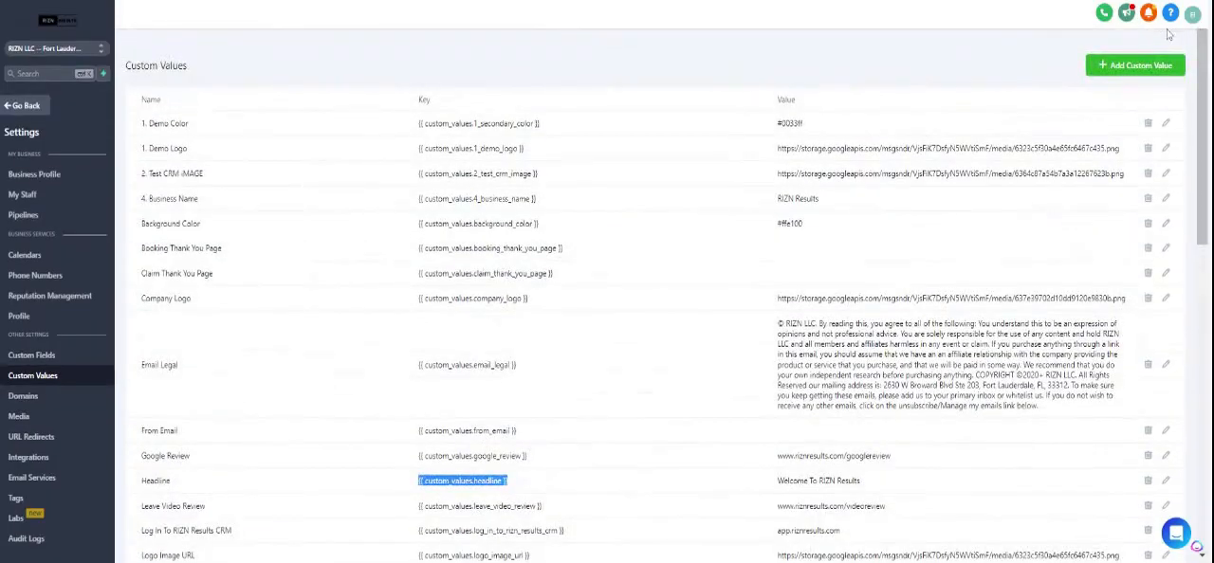
click(1149, 66)
click(645, 153)
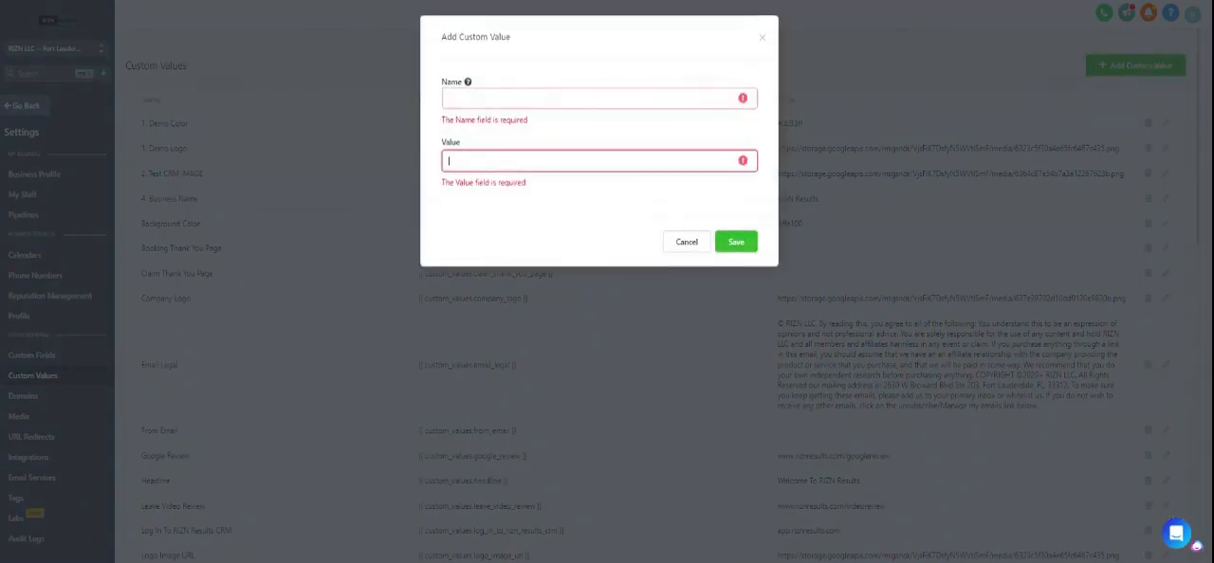
key(ctrl+v)
click(596, 98)
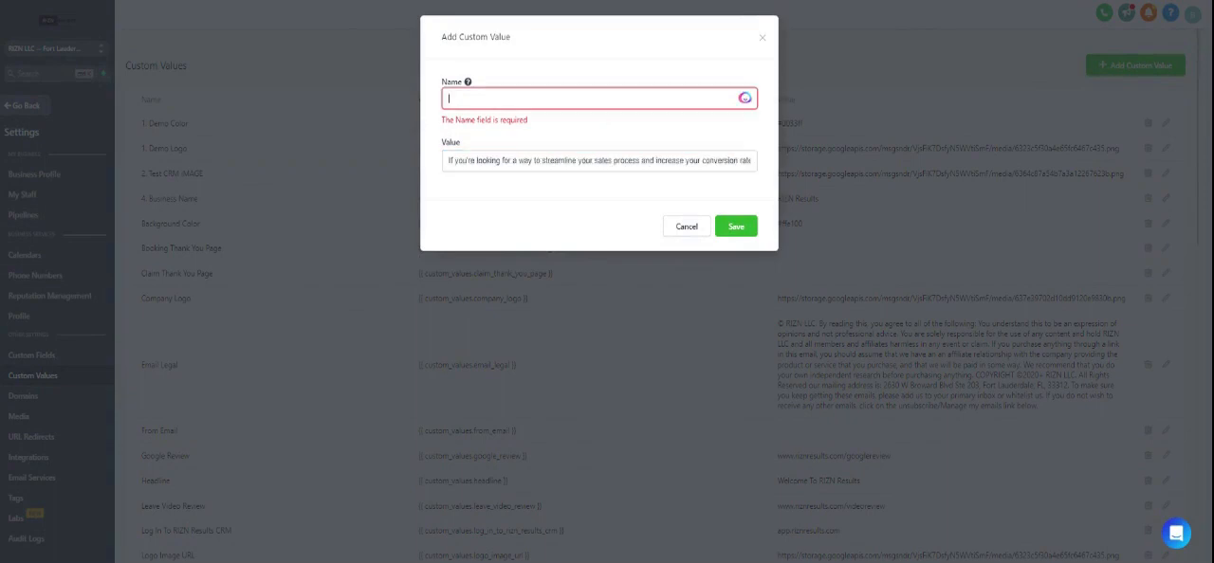
text(Tes)
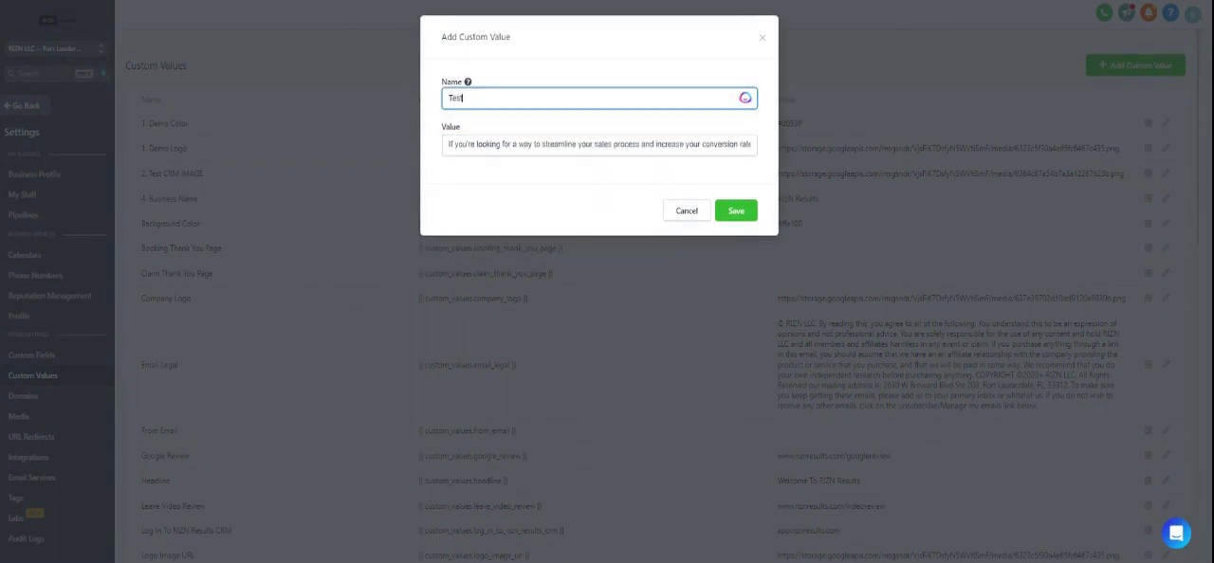
text(t)
key(Home)
text(5.)
click(731, 211)
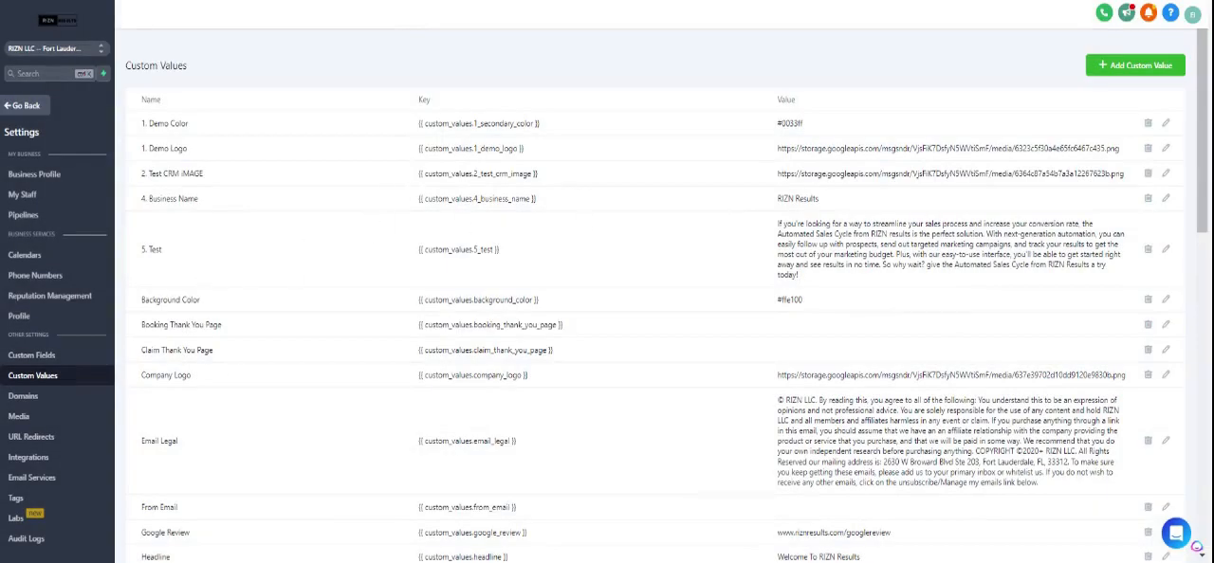
Replace the paragraph's text with the copied key {{ custom_values.5_test }} in the page builder and save the page.
triple_click(451, 250)
key(ctrl+c)
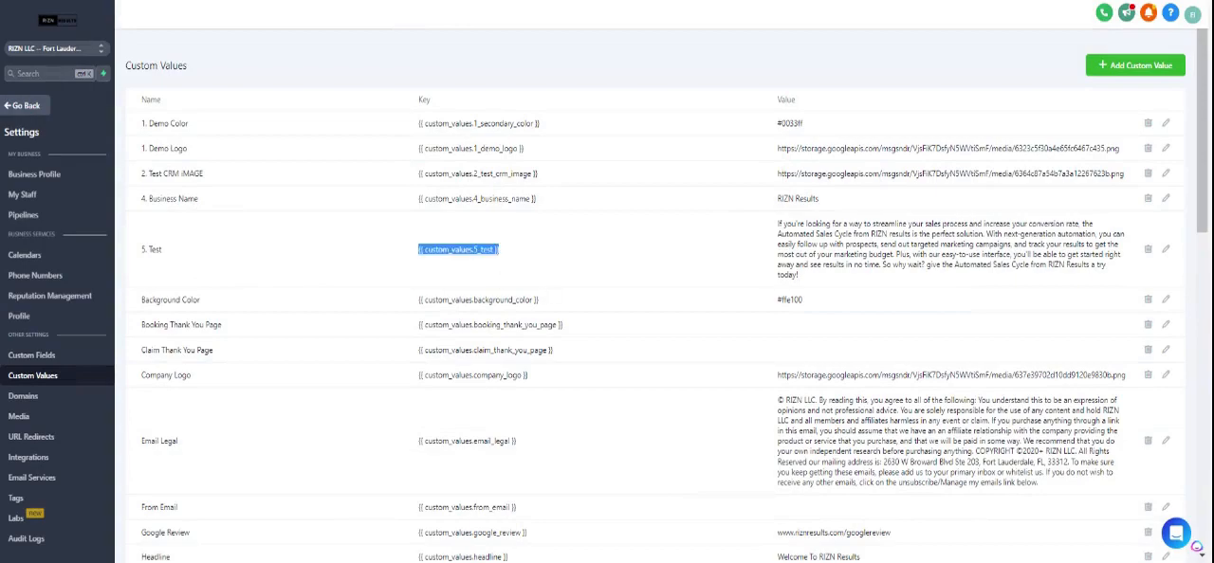
click(563, 3)
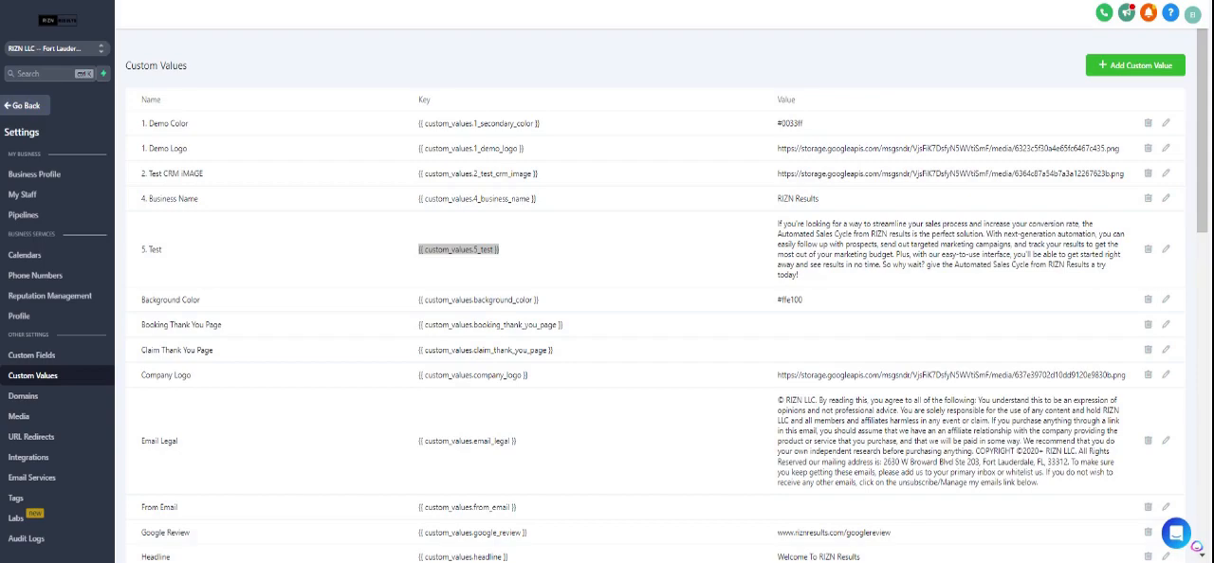
key(ctrl+Tab)
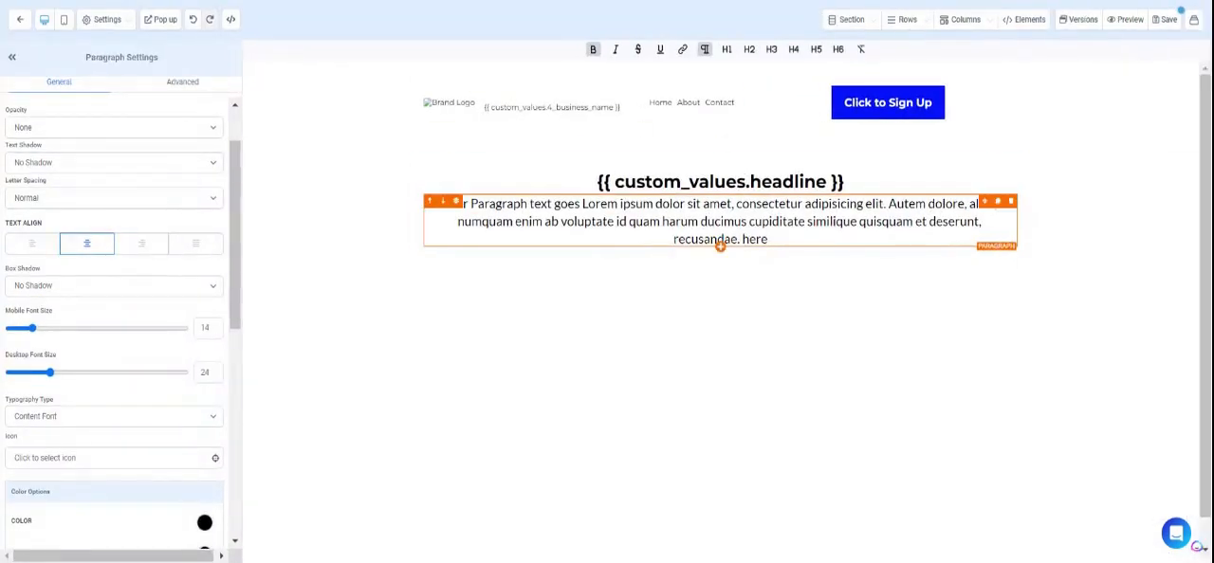
key(ctrl+a)
key(BackSpace)
key(ctrl+v)
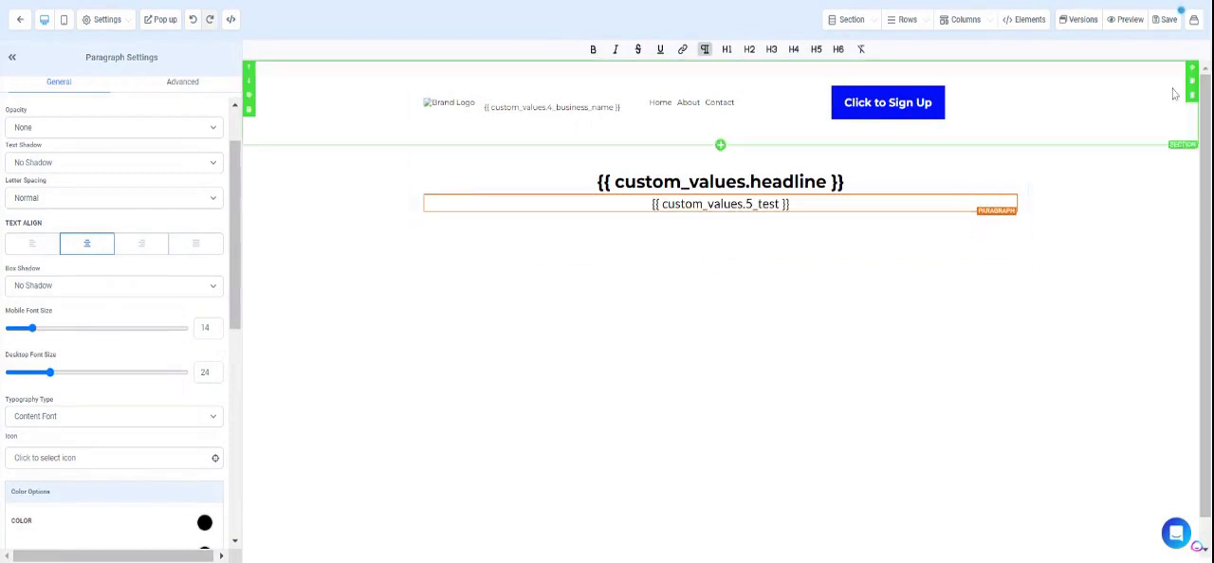
click(1168, 21)
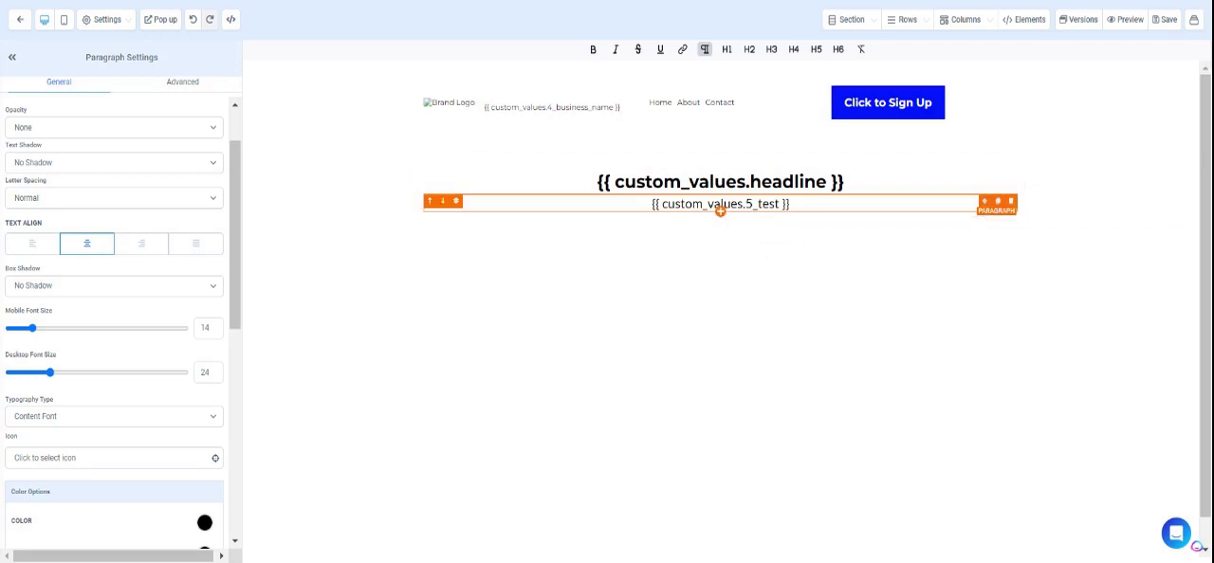
Set the paragraph's top margin to 20.
scroll(146, 363, down, 5)
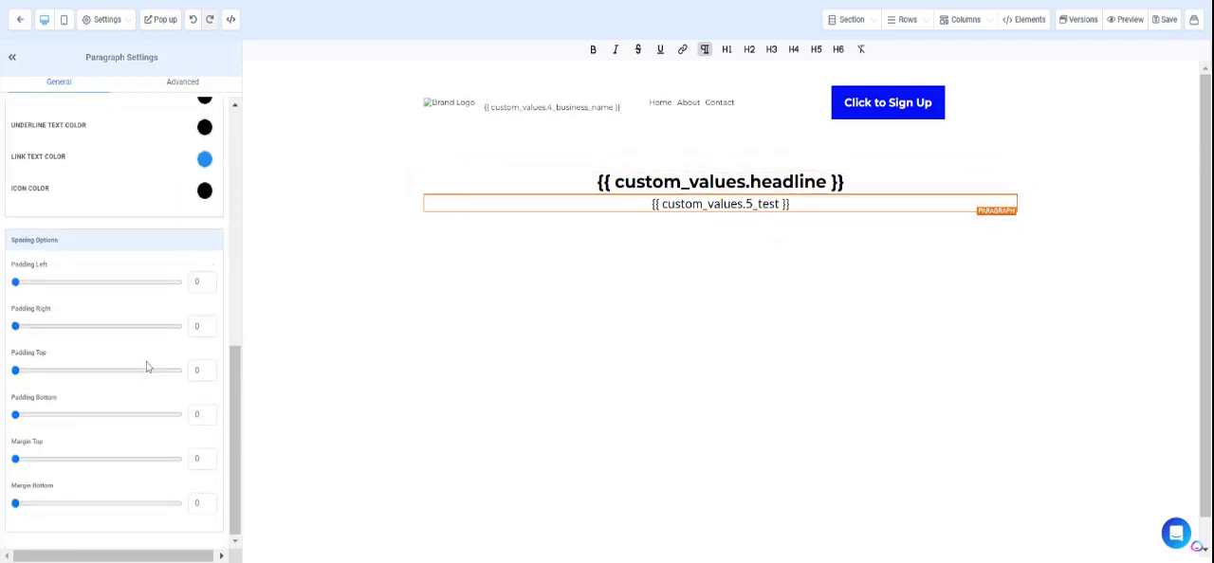
double_click(201, 458)
text(20)
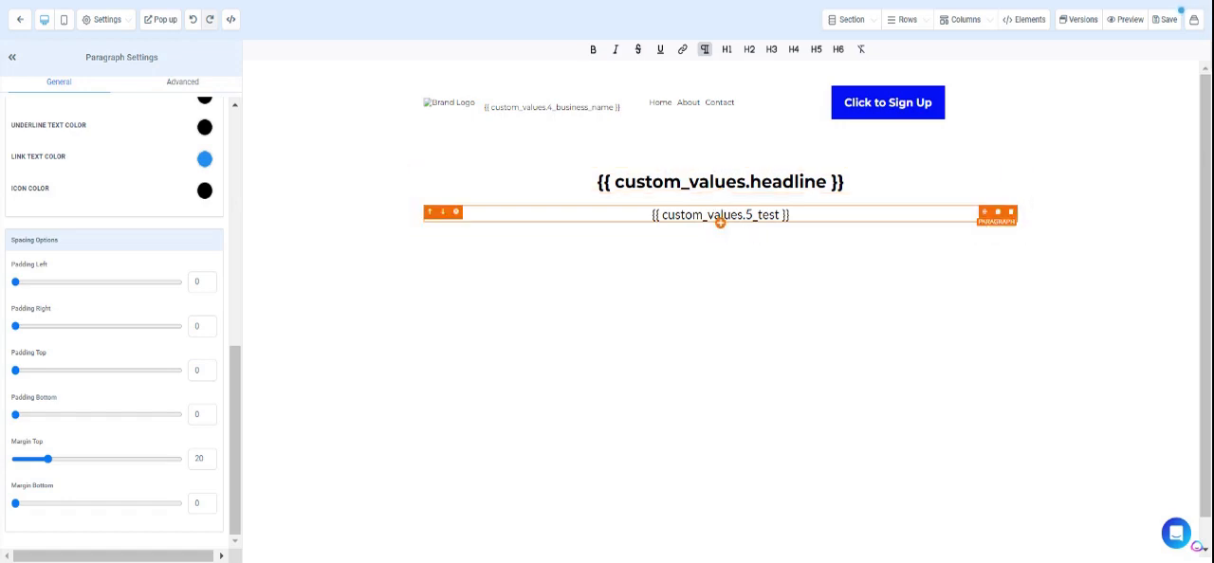
Add an Image element beneath the paragraph.
click(721, 224)
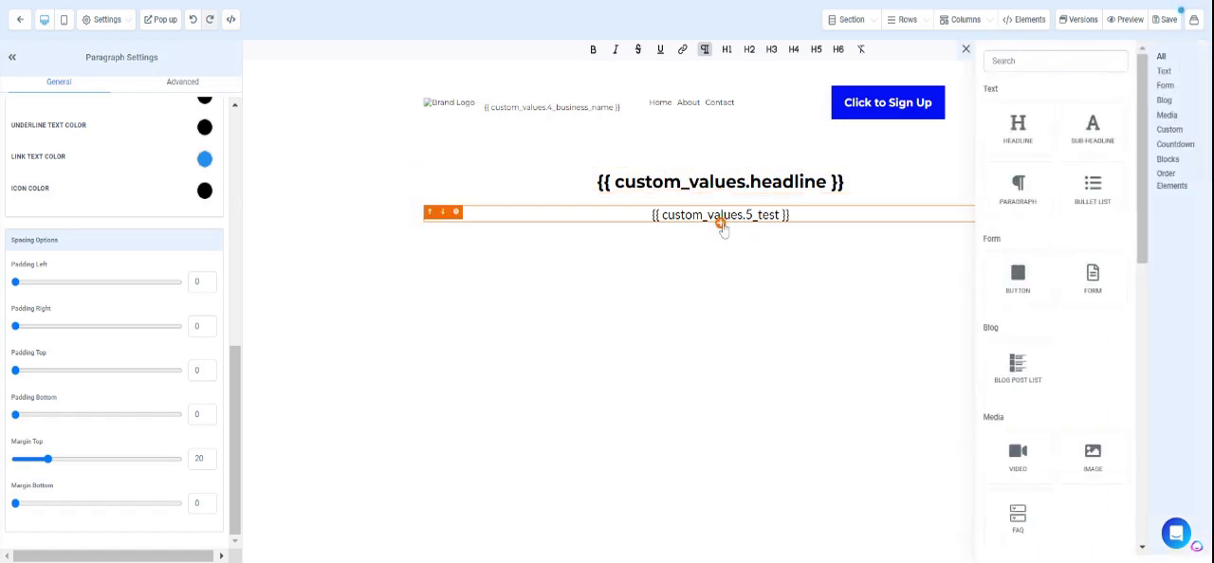
scroll(1013, 375, down, 5)
scroll(1034, 332, up, 3)
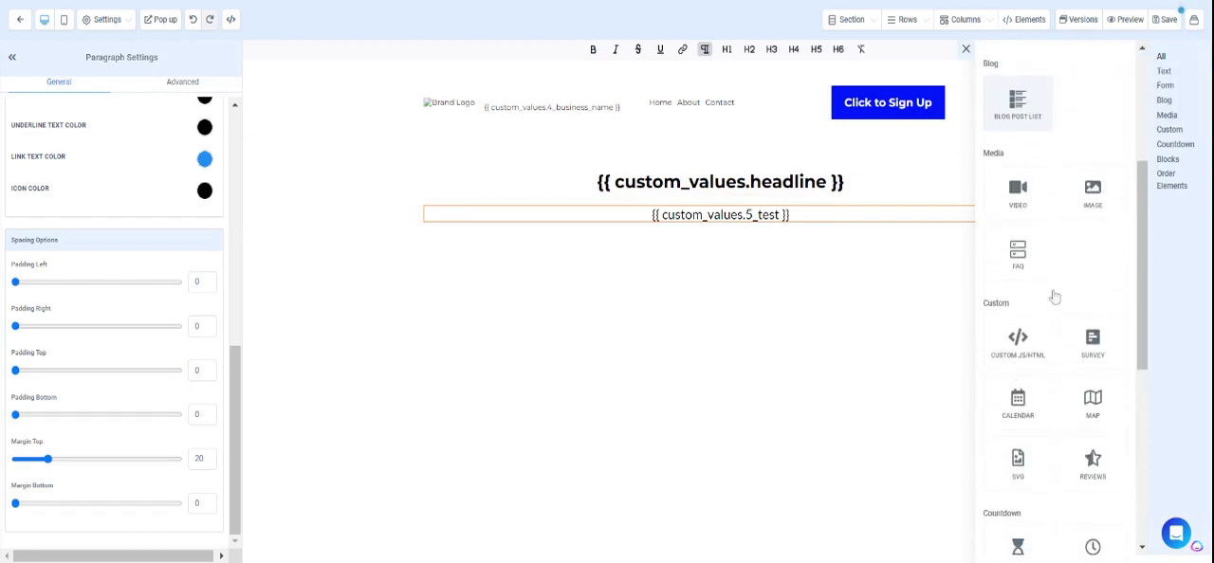
click(1097, 210)
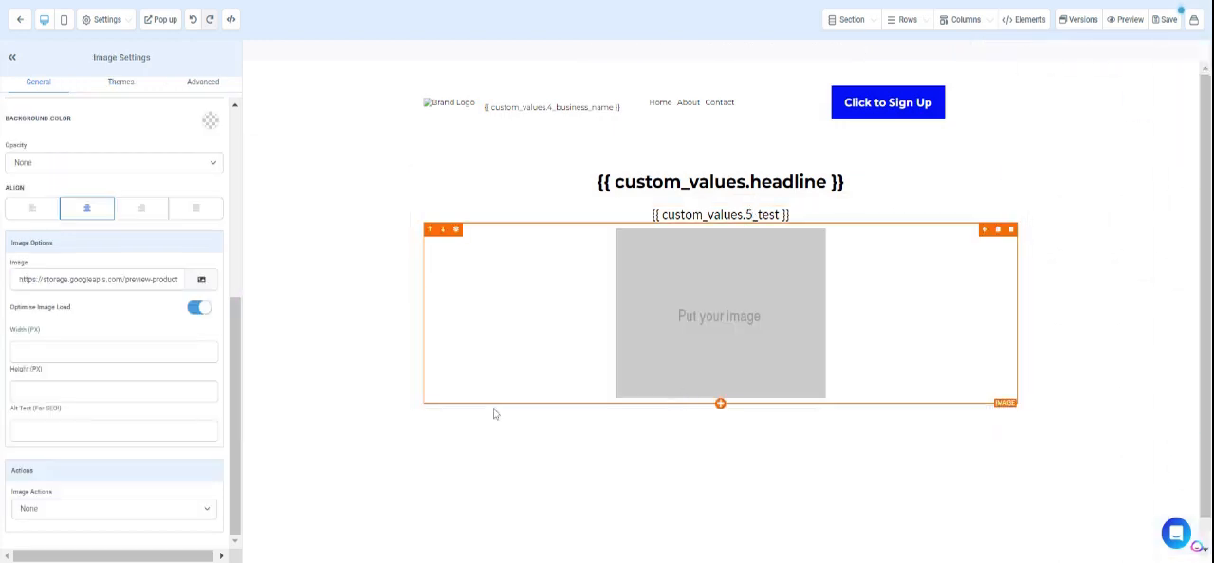
Set the image element's top margin to 20.
scroll(163, 484, up, 4)
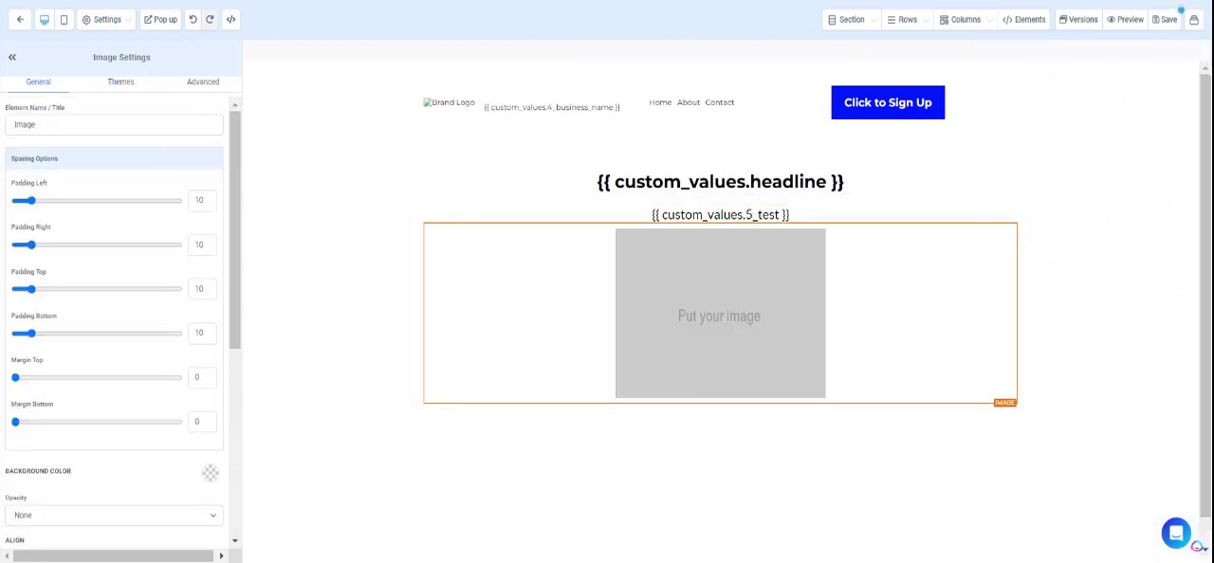
click(201, 377)
text(20)
click(831, 380)
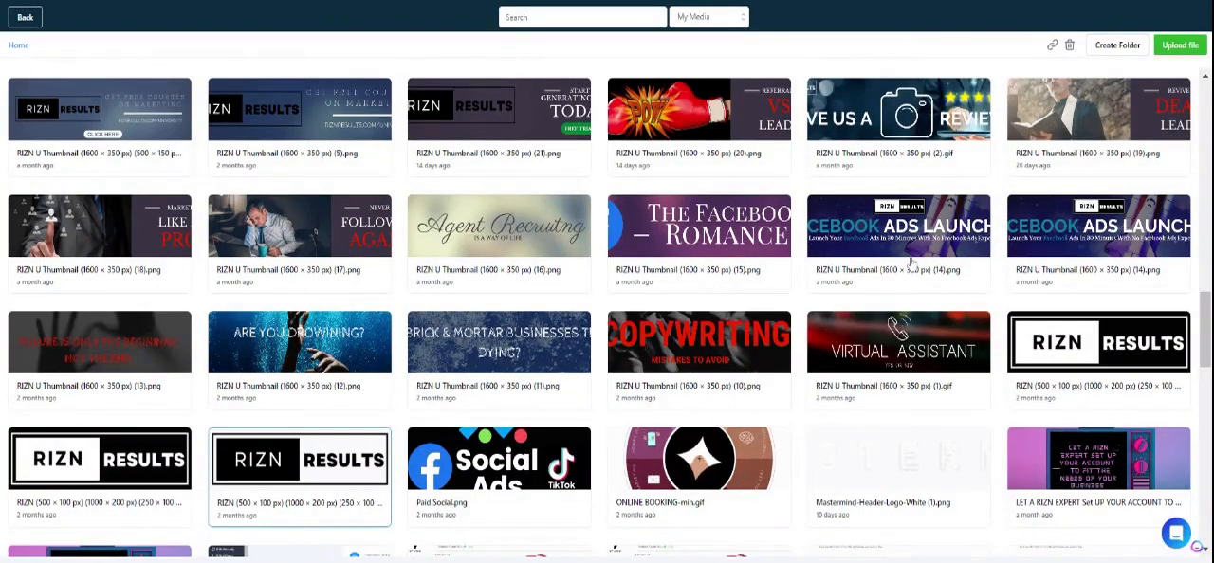
Pick the image SHOWING OF TEMPLATES (1200 × 379 px) (1).png in the media library as the link source.
scroll(904, 264, up, 1)
scroll(910, 265, up, 2)
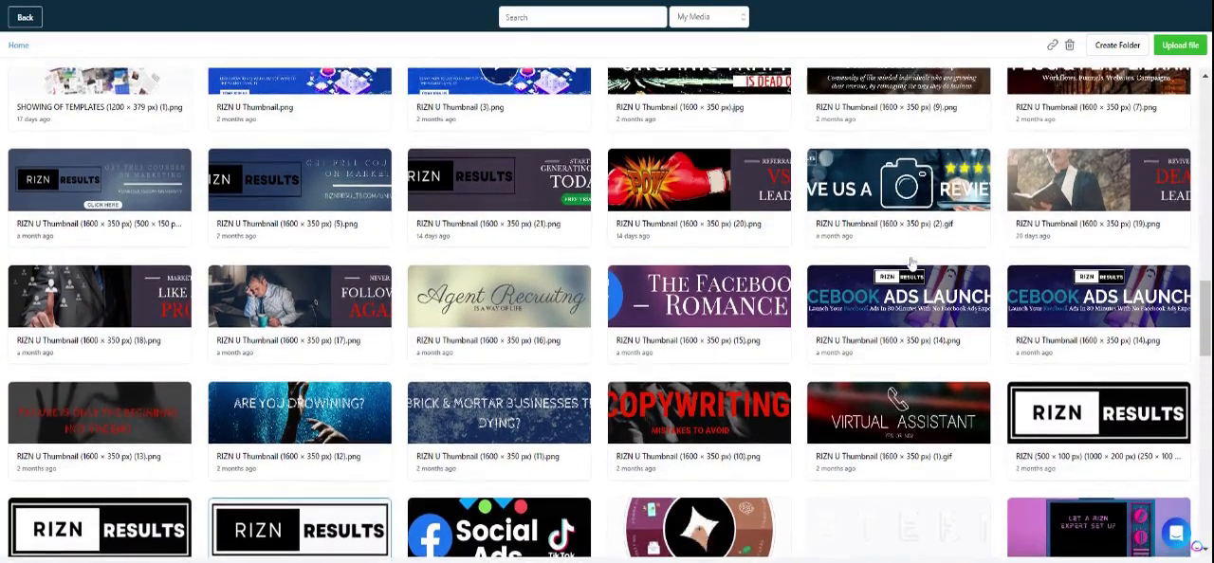
scroll(910, 264, up, 2)
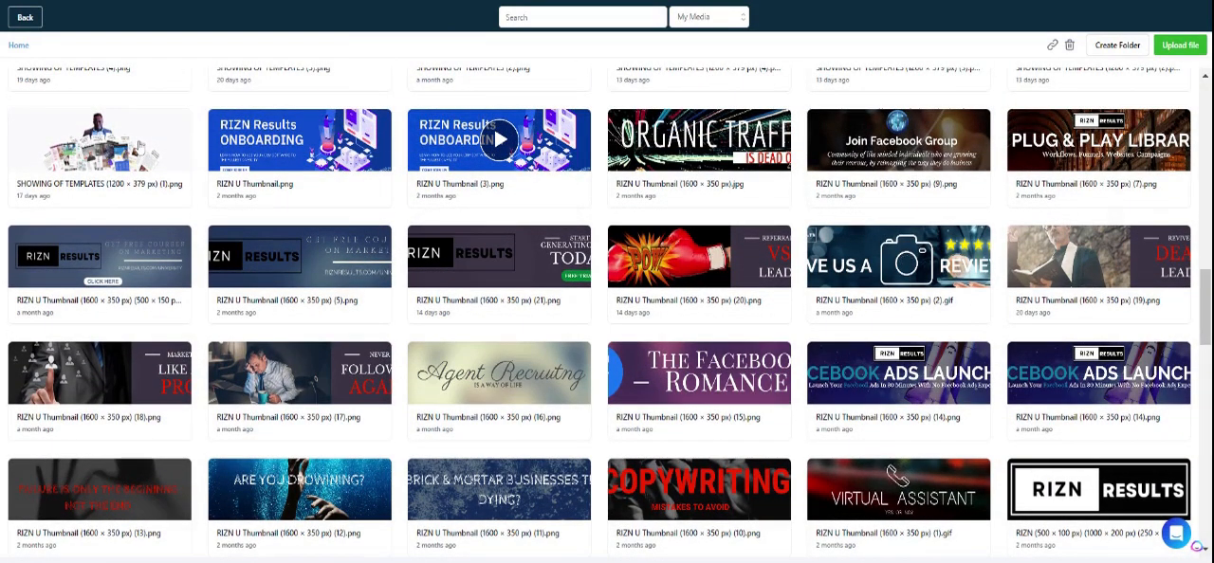
click(138, 147)
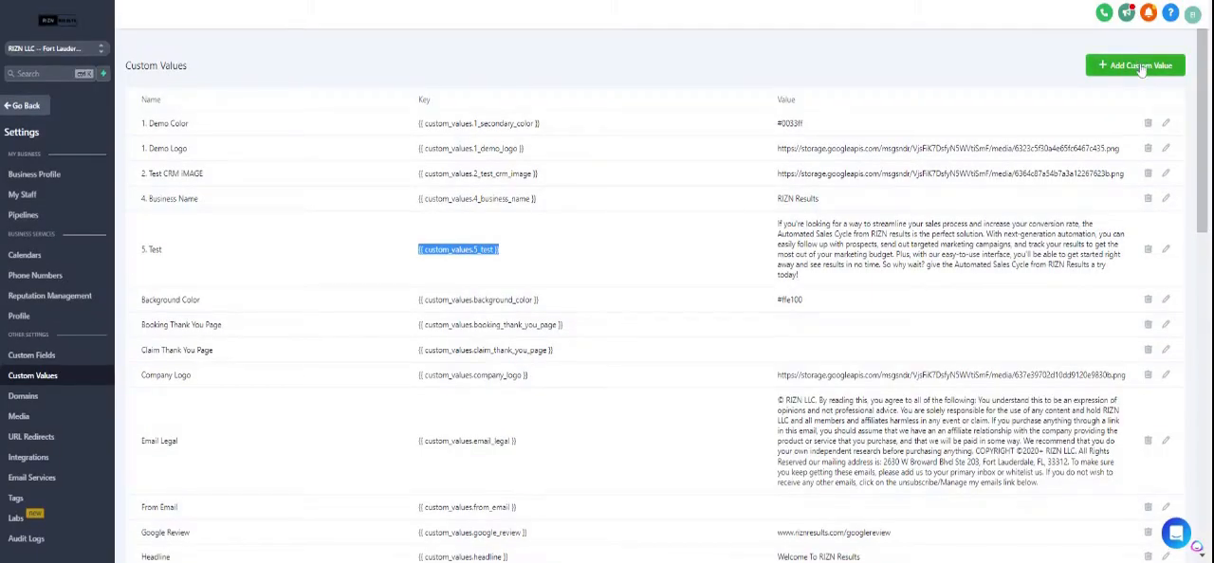
Add a custom value named 11. Awesome Photo with the copied image link as its value and save it.
click(1141, 71)
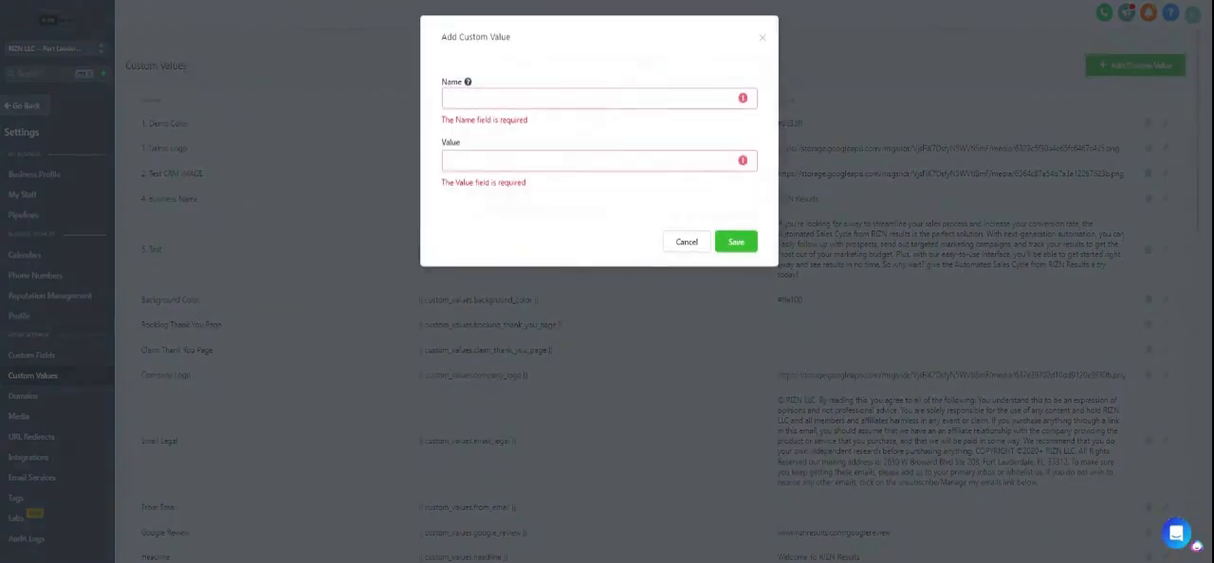
text(Awesome)
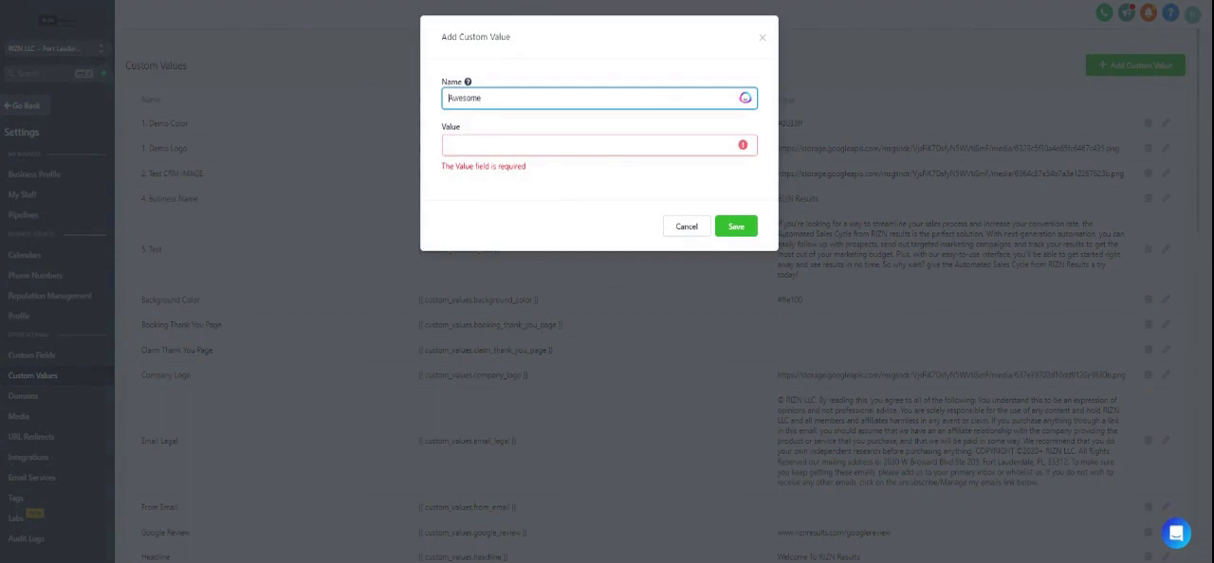
text(Awesome Photo)
key(Tab)
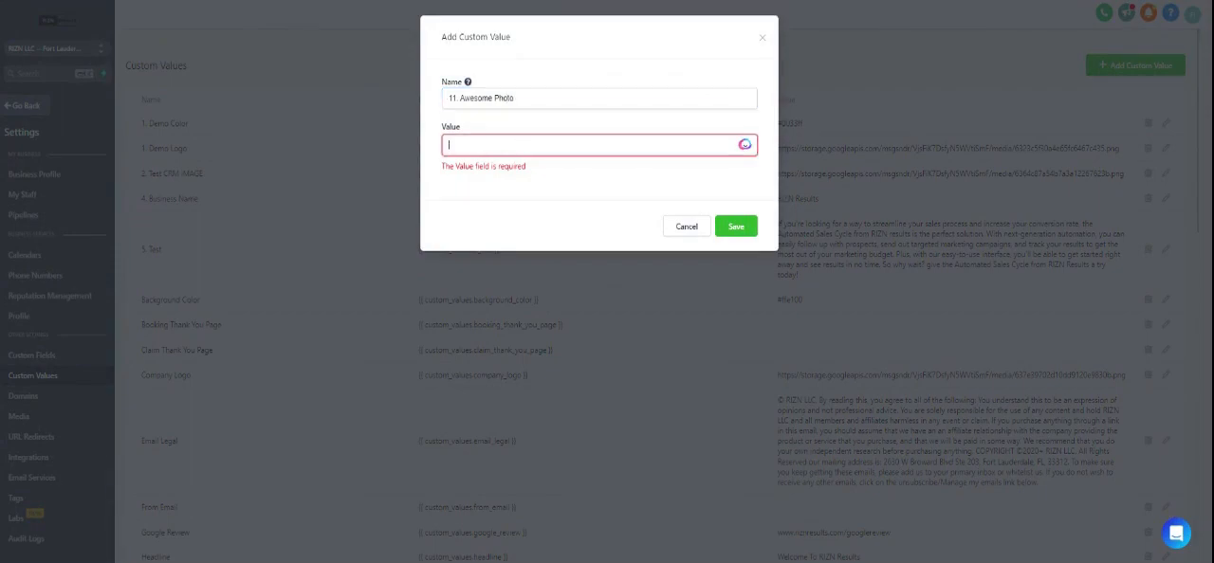
text(https://storage.googleapis.com/msgsndr/VjsFiK7DsfyN5WVliSmF/media/636cecce0ae98b20bc28b0f6)
click(735, 212)
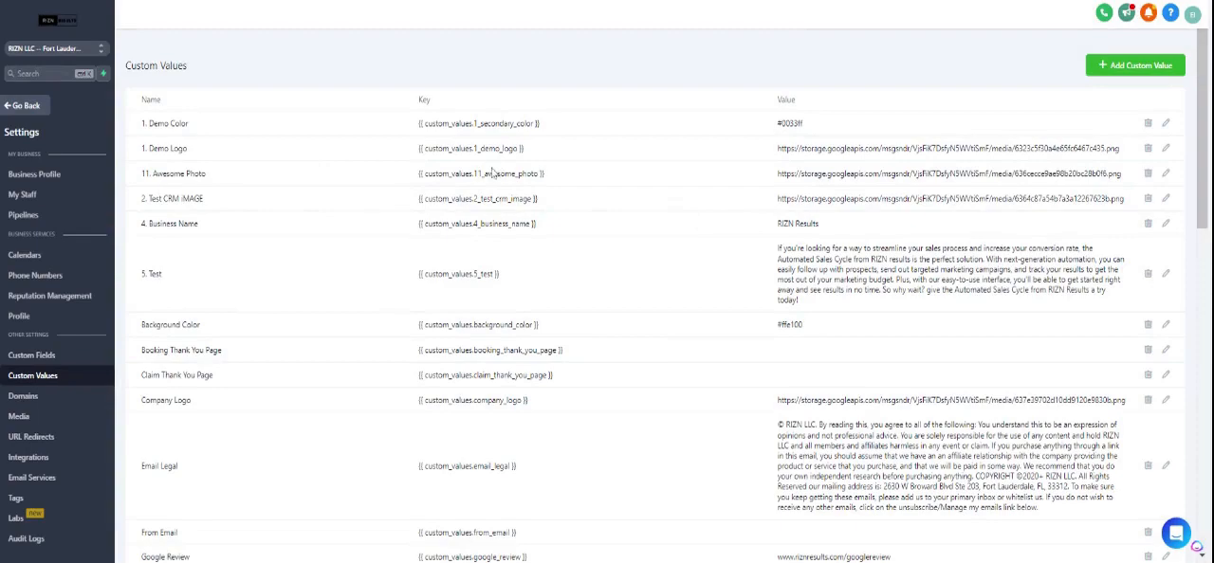
Copy the key {{ custom_values.11_awesome_photo }} and return to the page builder.
drag(544, 174, 418, 174)
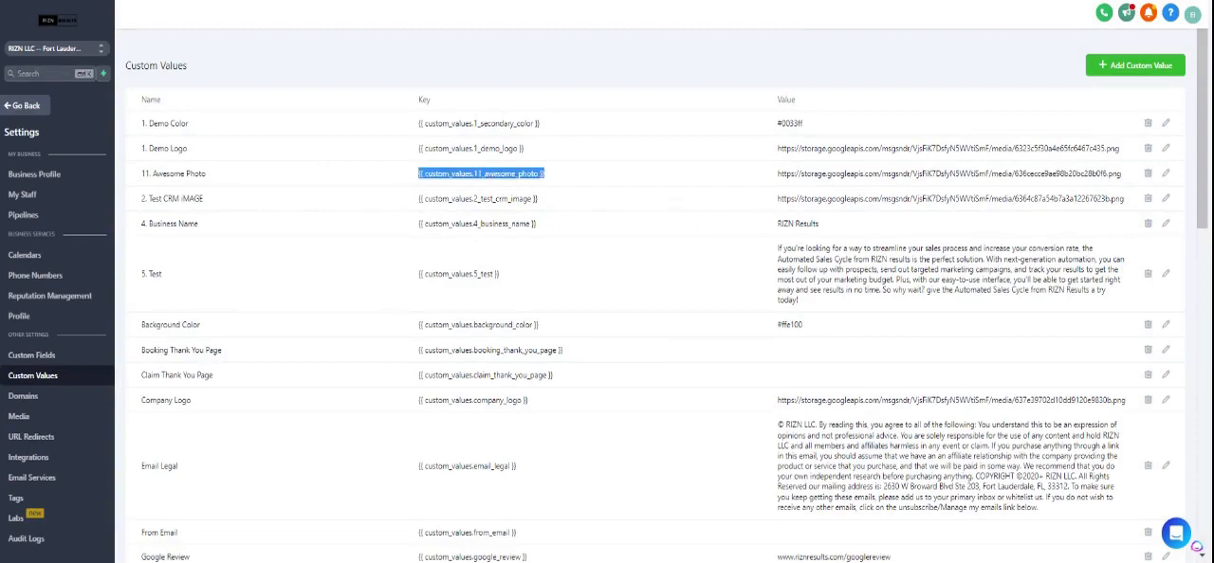
click(557, 1)
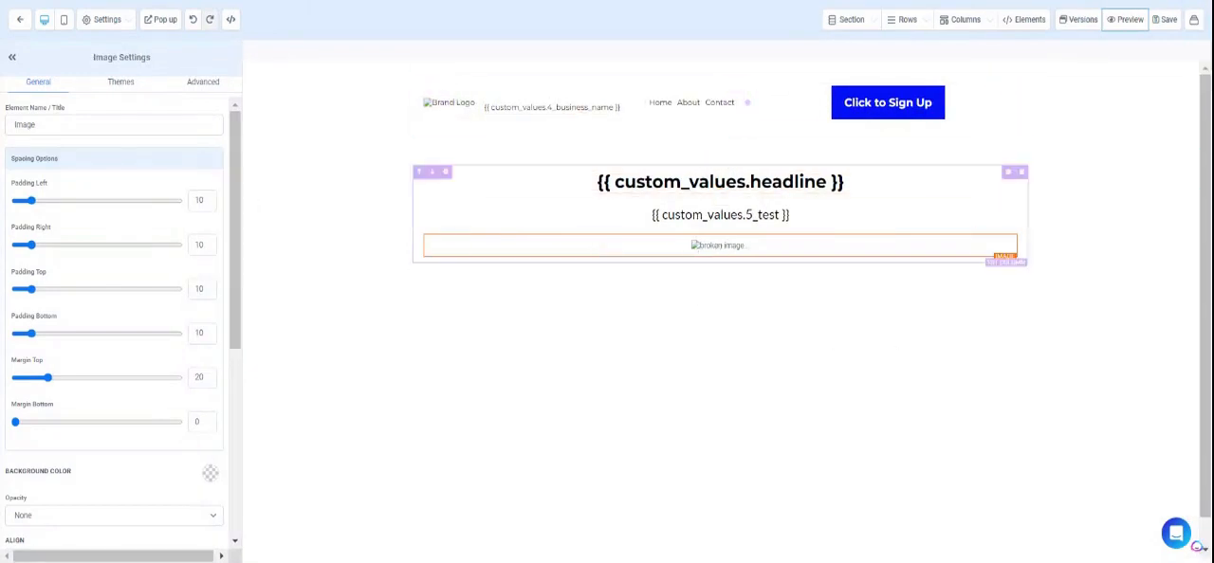
scroll(703, 290, down, 1)
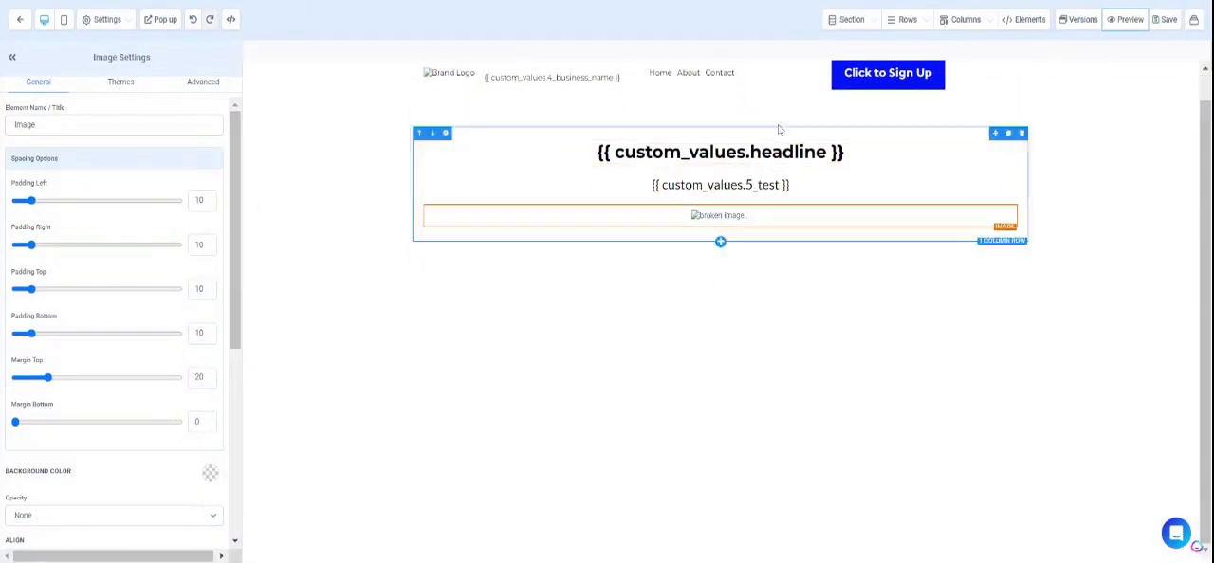
scroll(747, 114, up, 1)
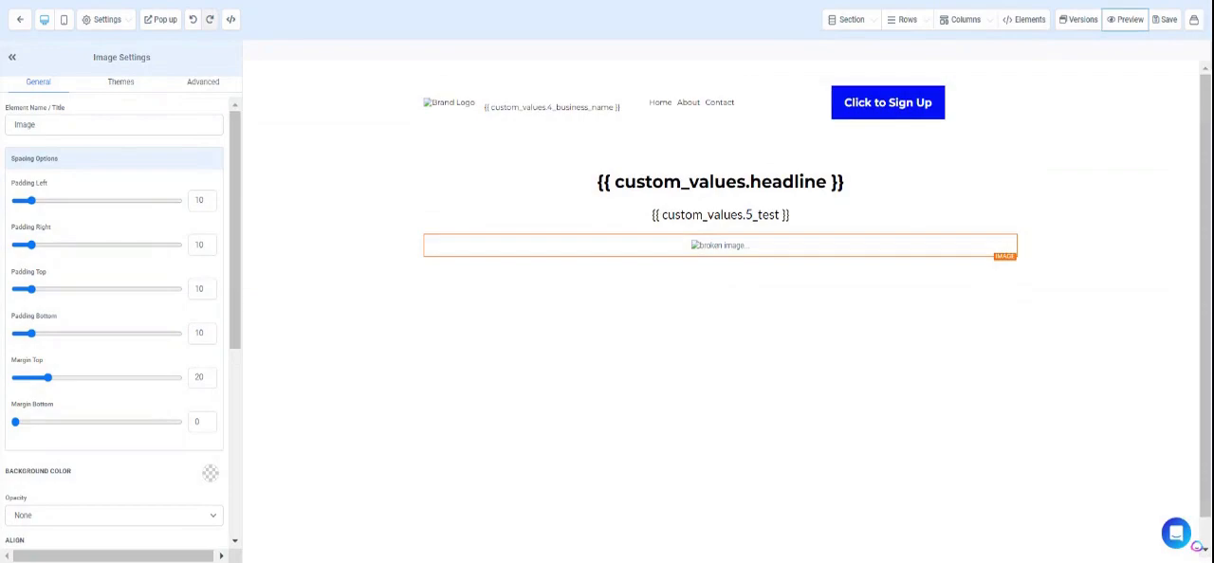
Replace the 11. Awesome Photo value with the link of the "Do You Suck At Facebook Ads?" media image, save, and check the page preview.
key(ctrl+Tab)
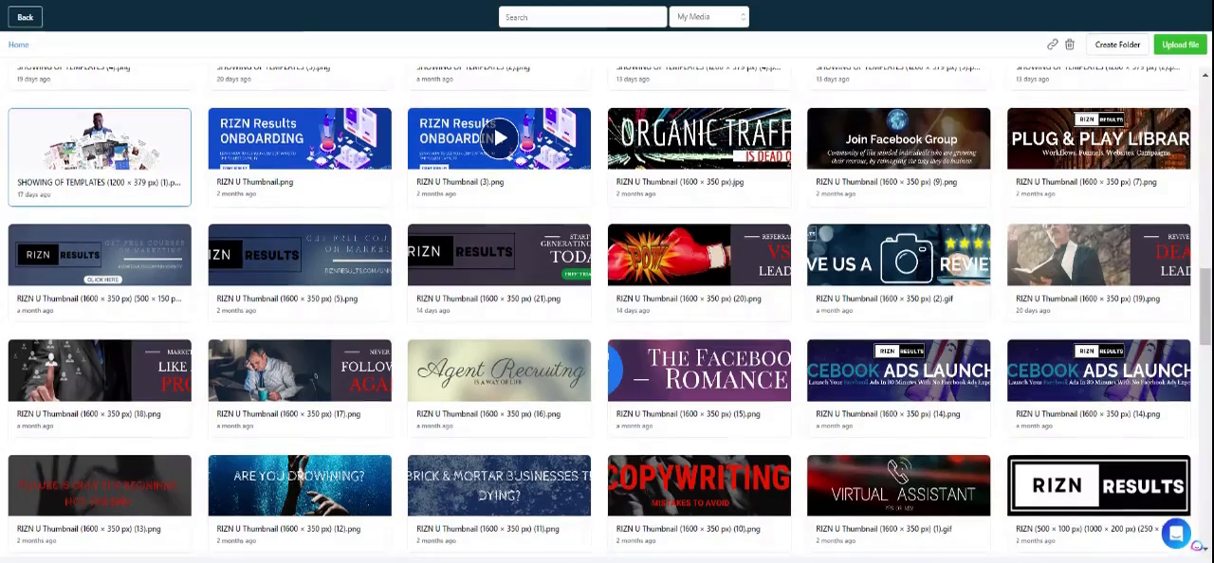
scroll(711, 308, up, 2)
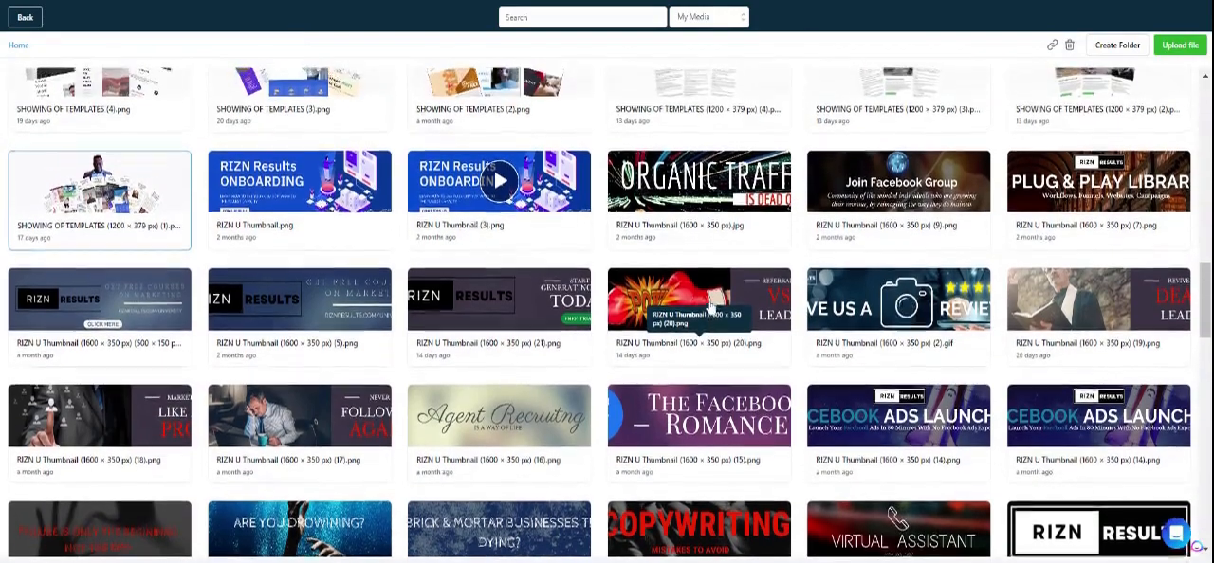
scroll(711, 306, up, 3)
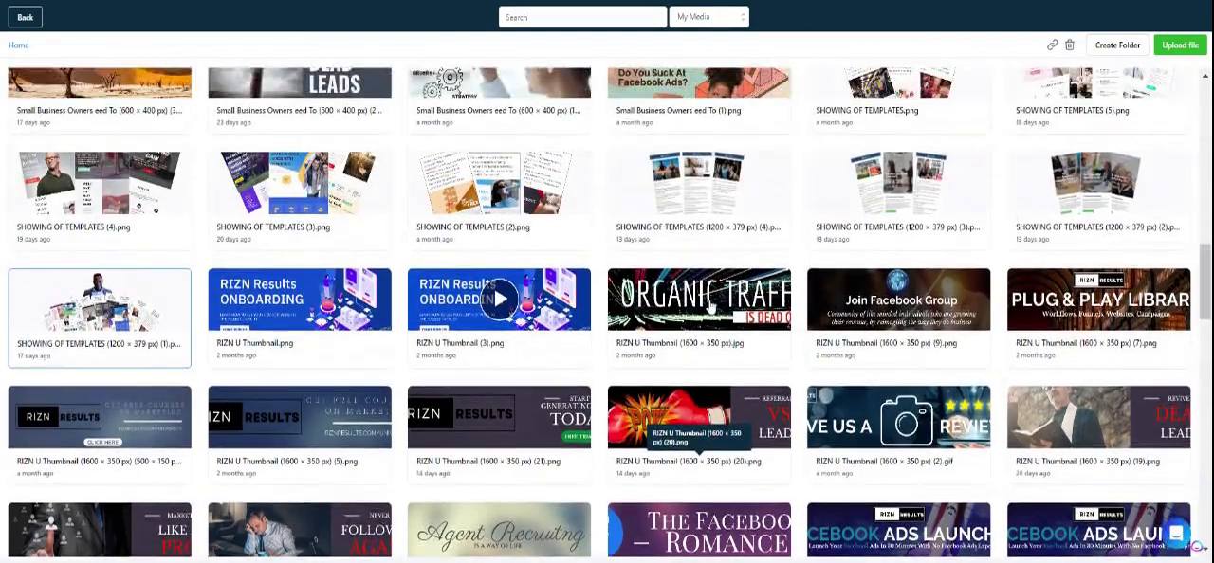
scroll(711, 308, up, 2)
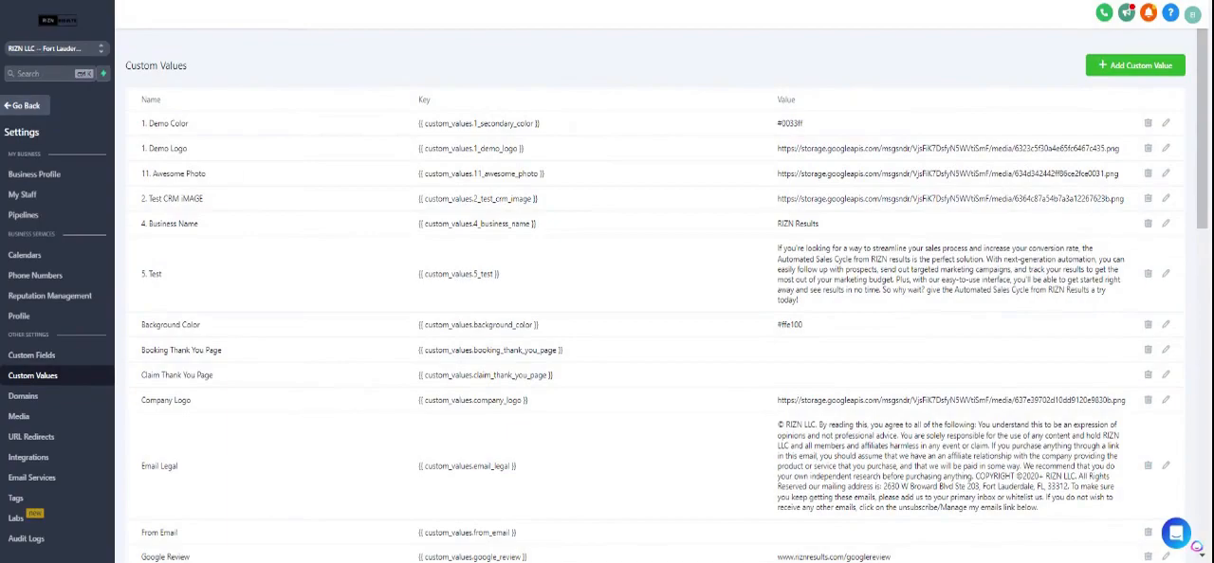
click(1166, 175)
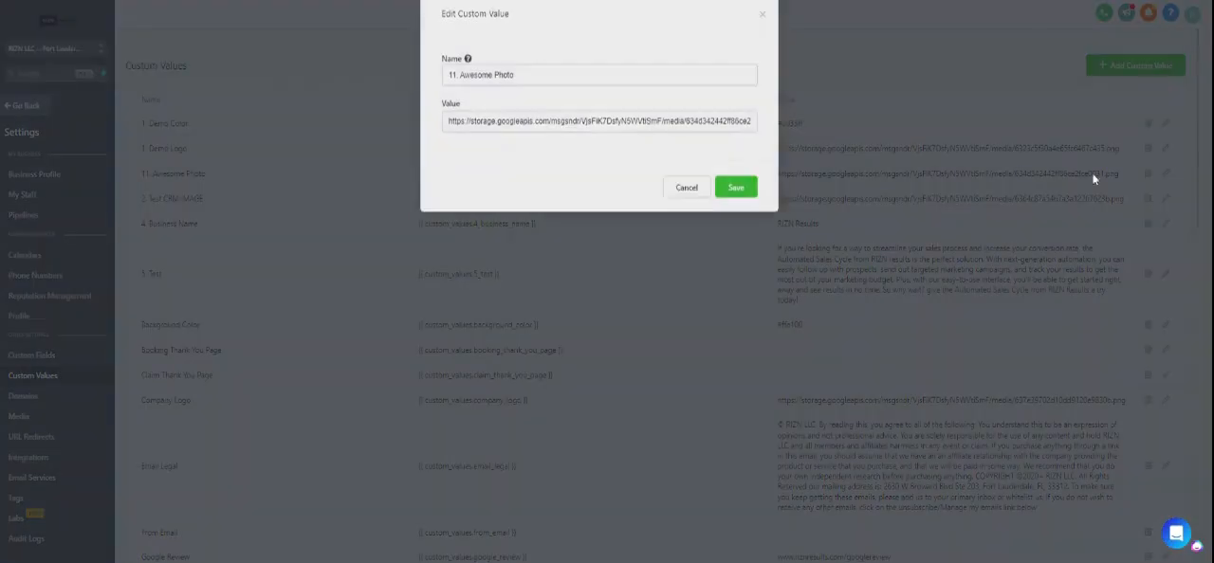
triple_click(645, 145)
key(BackSpace)
key(ctrl+v)
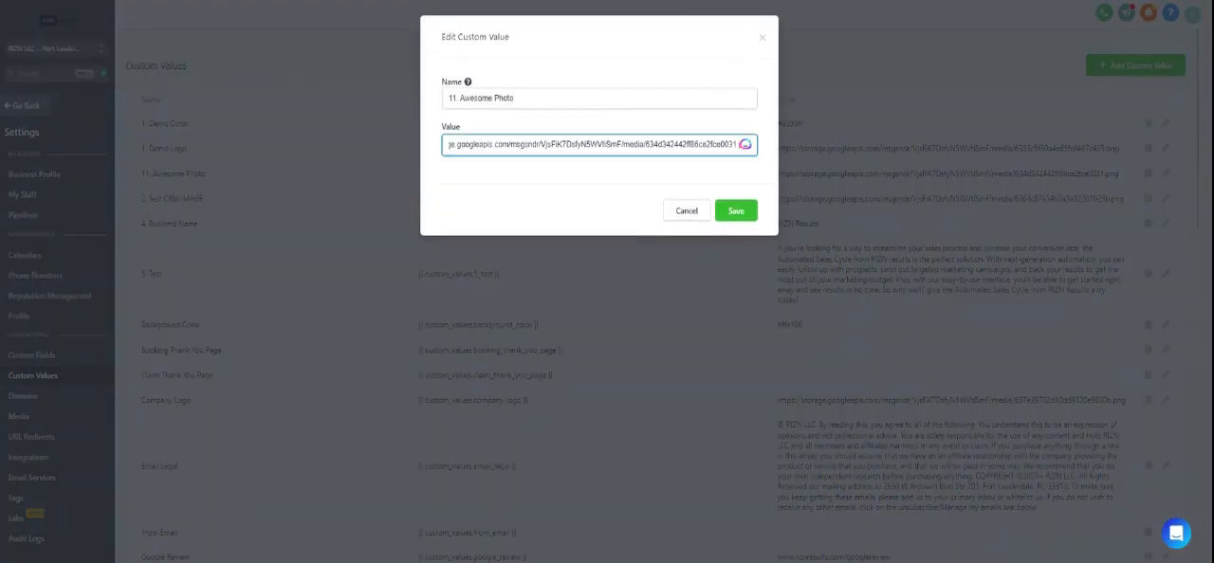
click(736, 210)
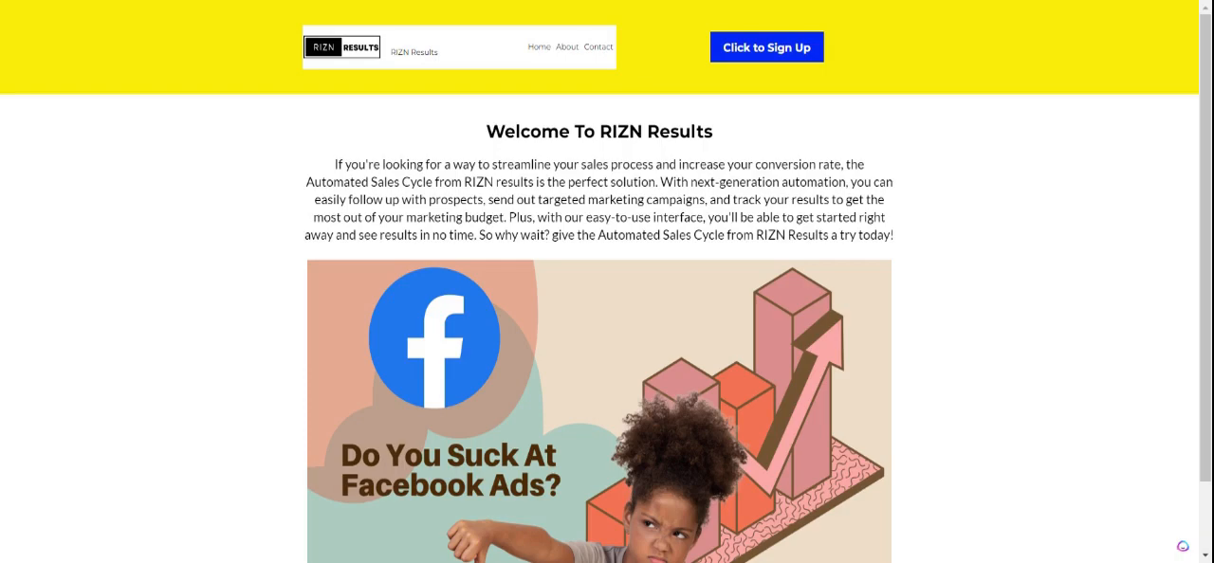
scroll(621, 45, down, 1)
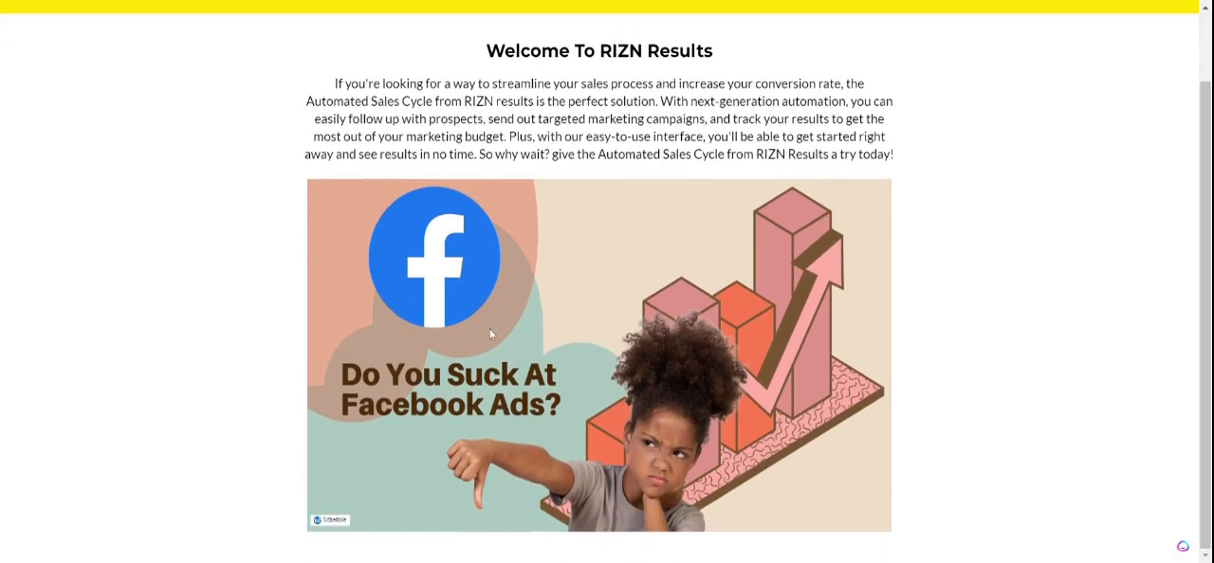
scroll(773, 300, up, 1)
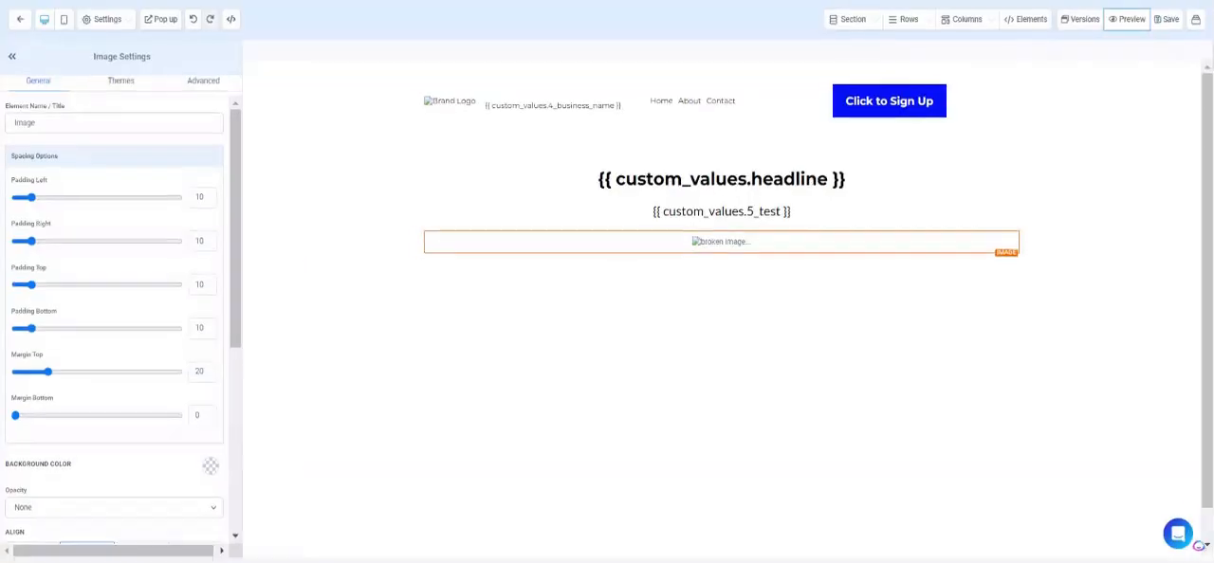
Add a full-width section below the headline and image section and insert a one-column row in it.
click(720, 272)
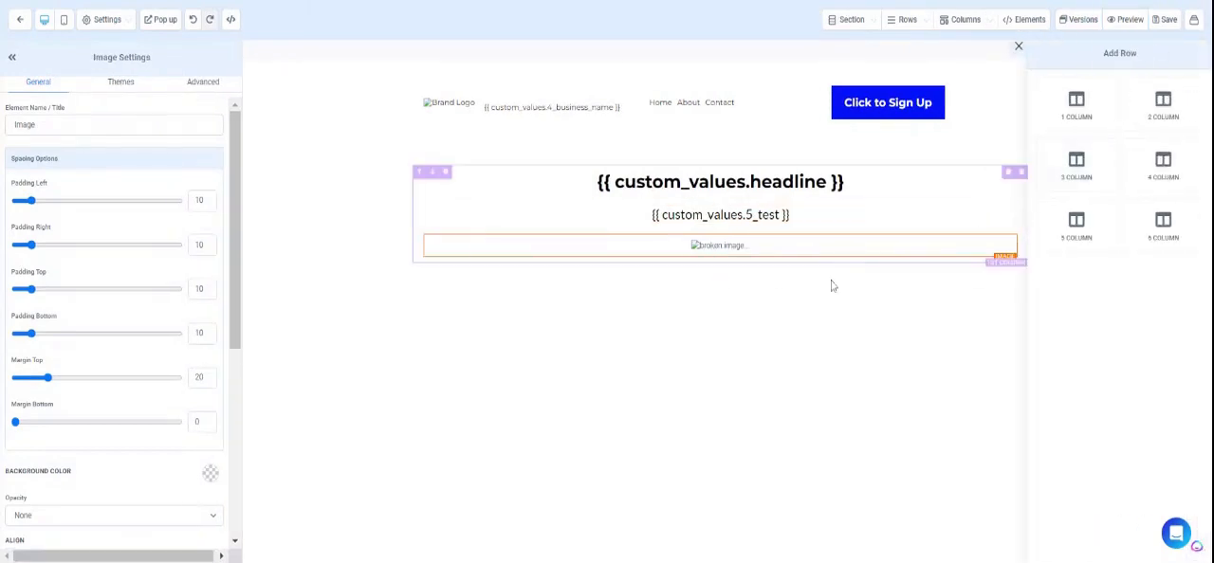
click(793, 328)
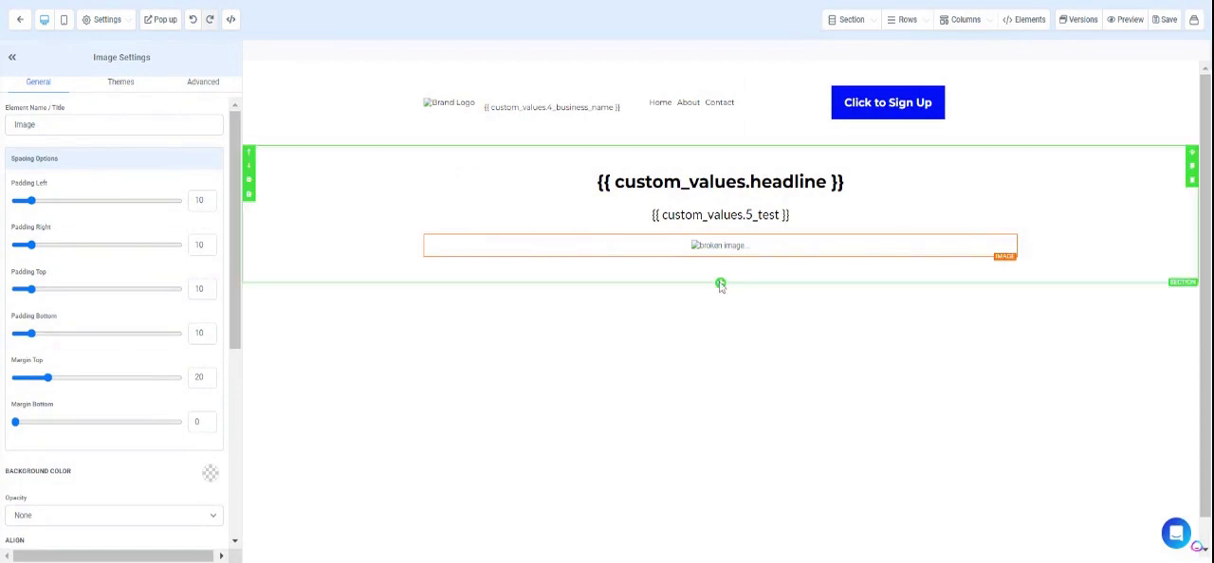
click(722, 282)
click(717, 322)
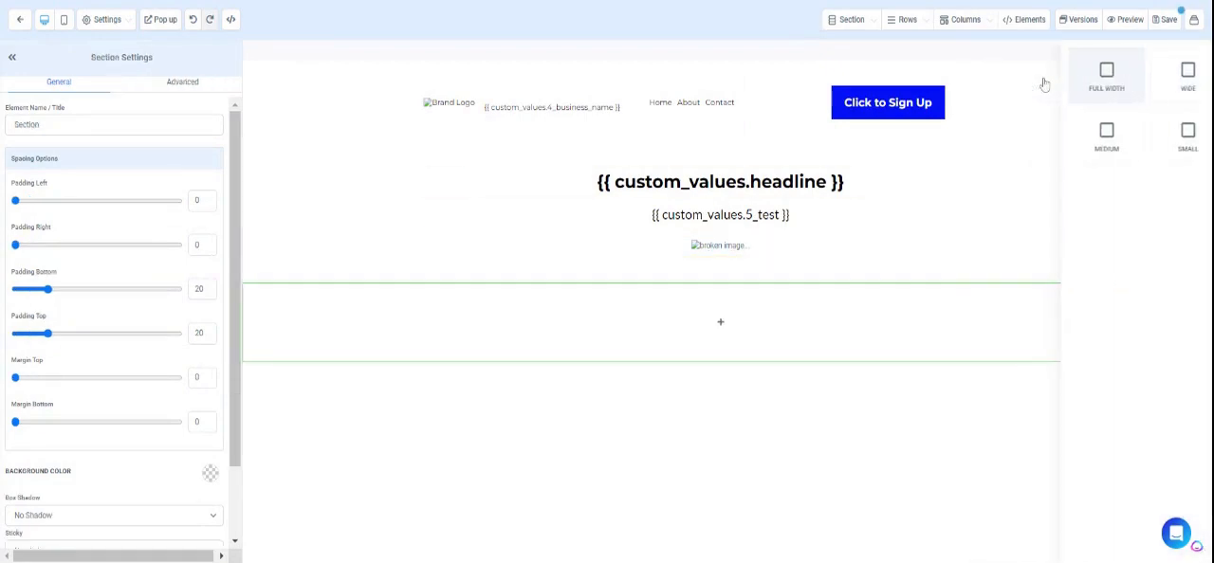
click(730, 325)
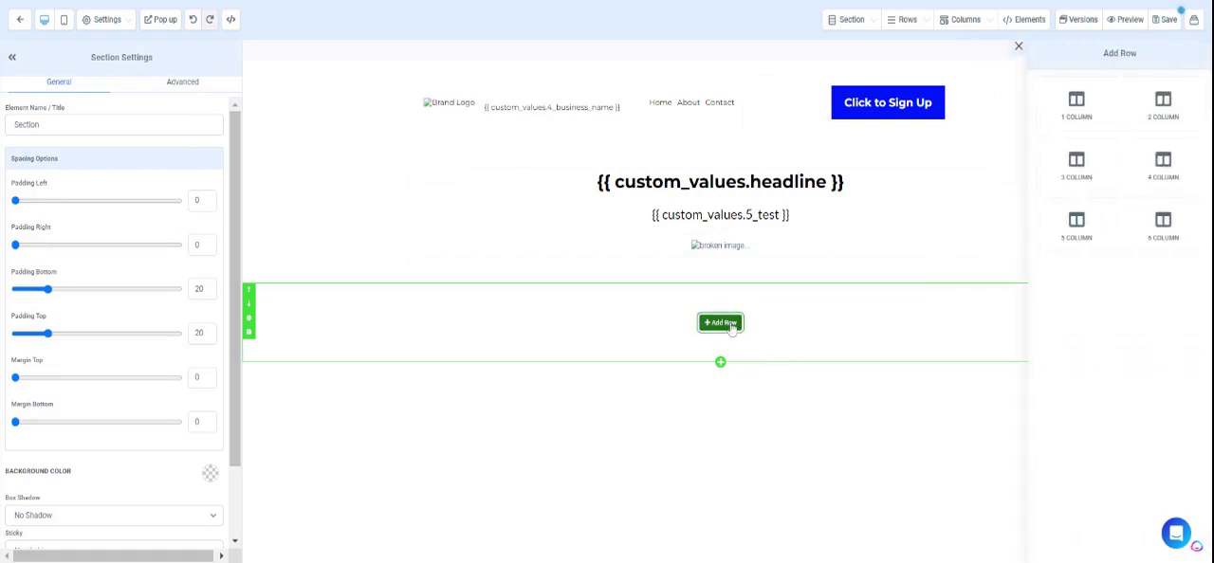
click(1074, 107)
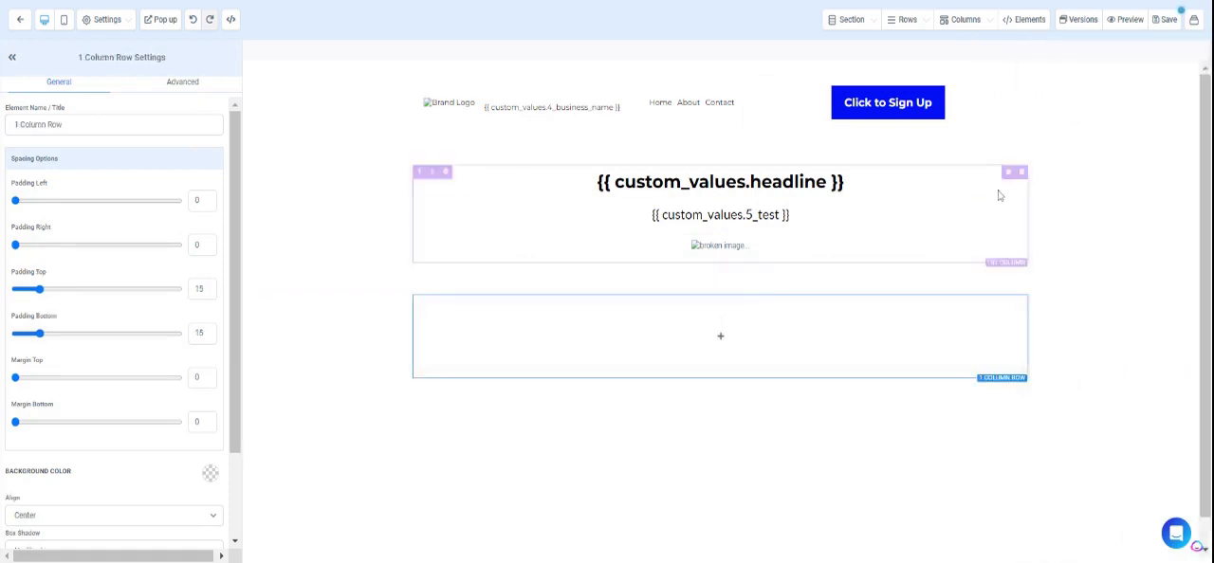
Look through the elements available for the new row's column and close the list.
click(726, 338)
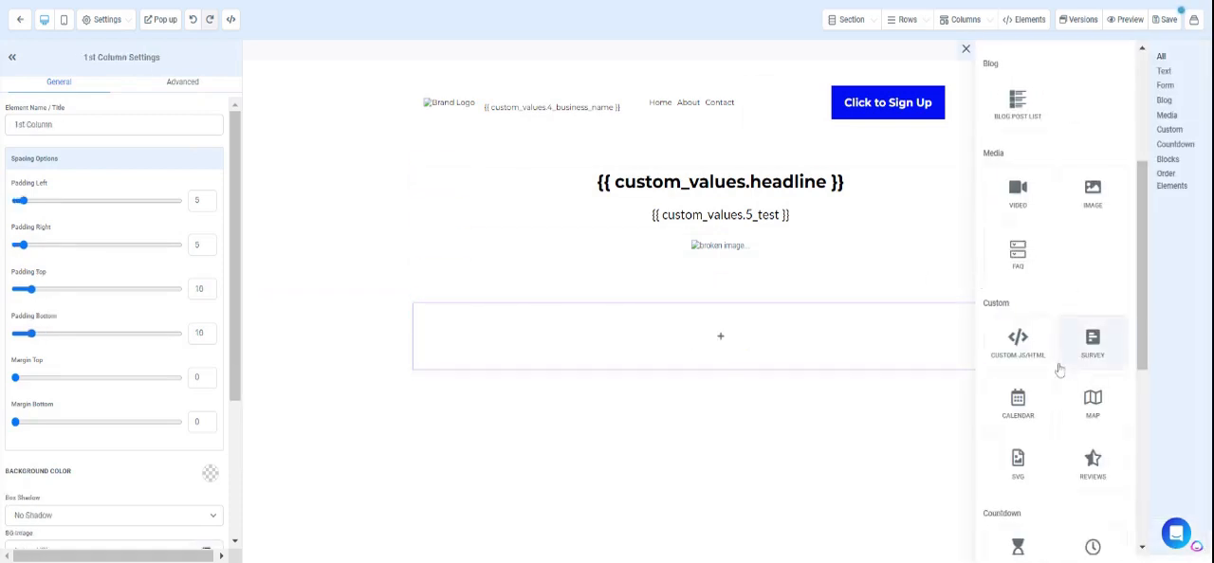
scroll(1059, 370, down, 3)
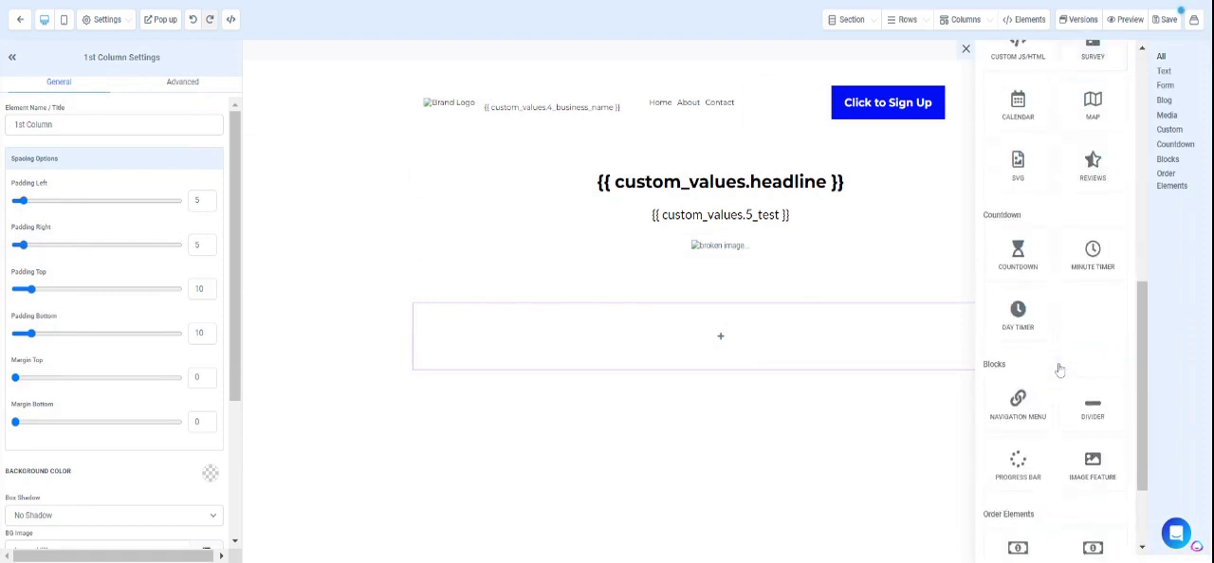
scroll(1059, 370, down, 1)
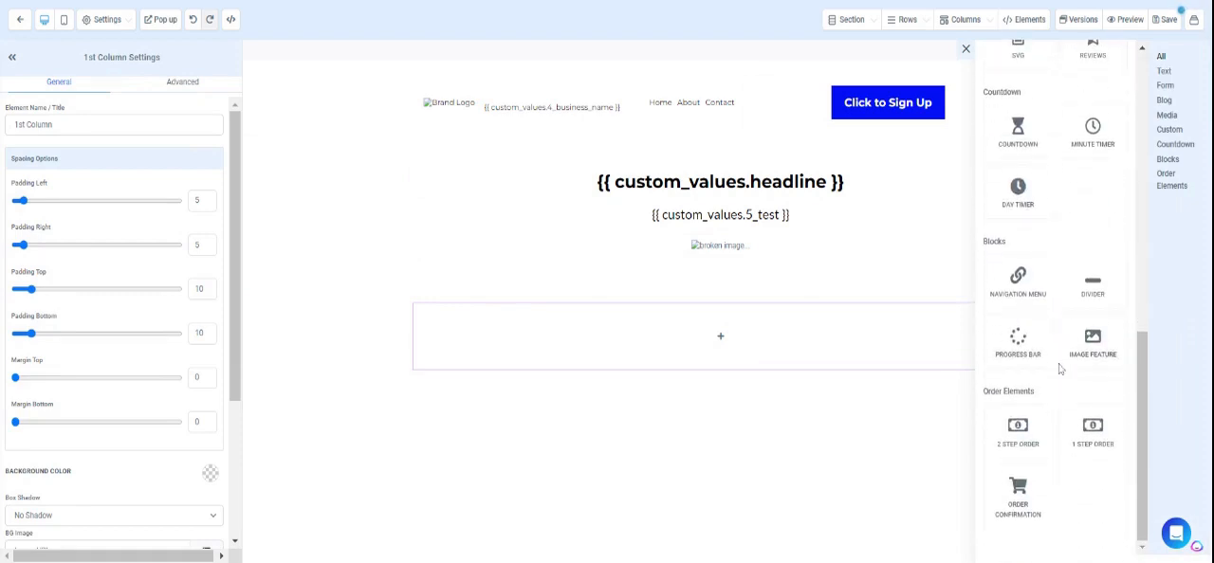
scroll(1060, 370, up, 6)
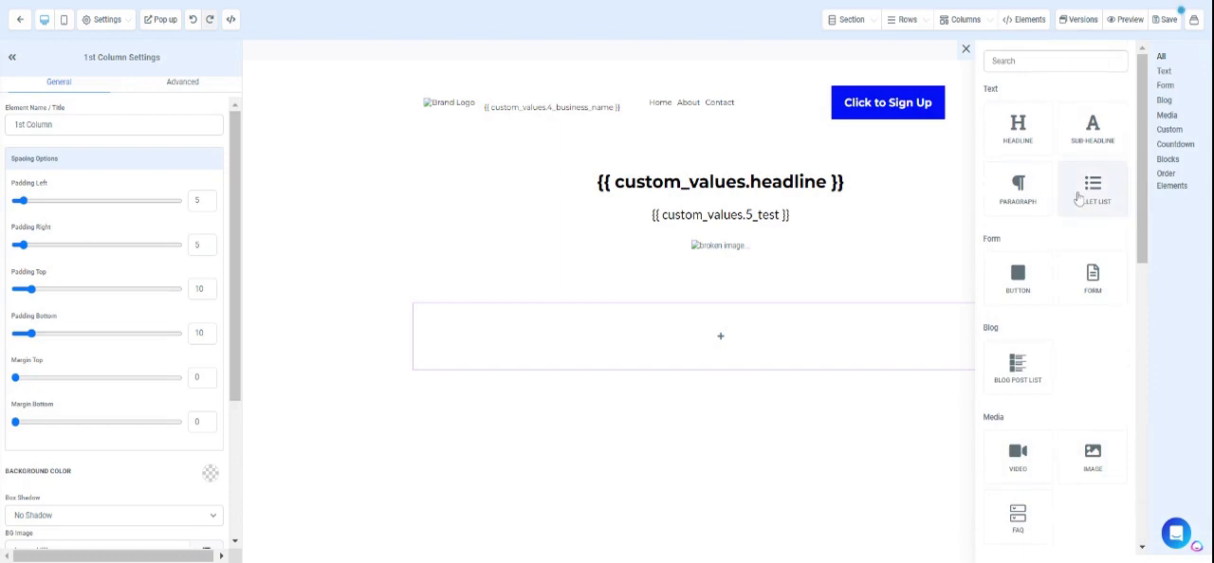
click(863, 469)
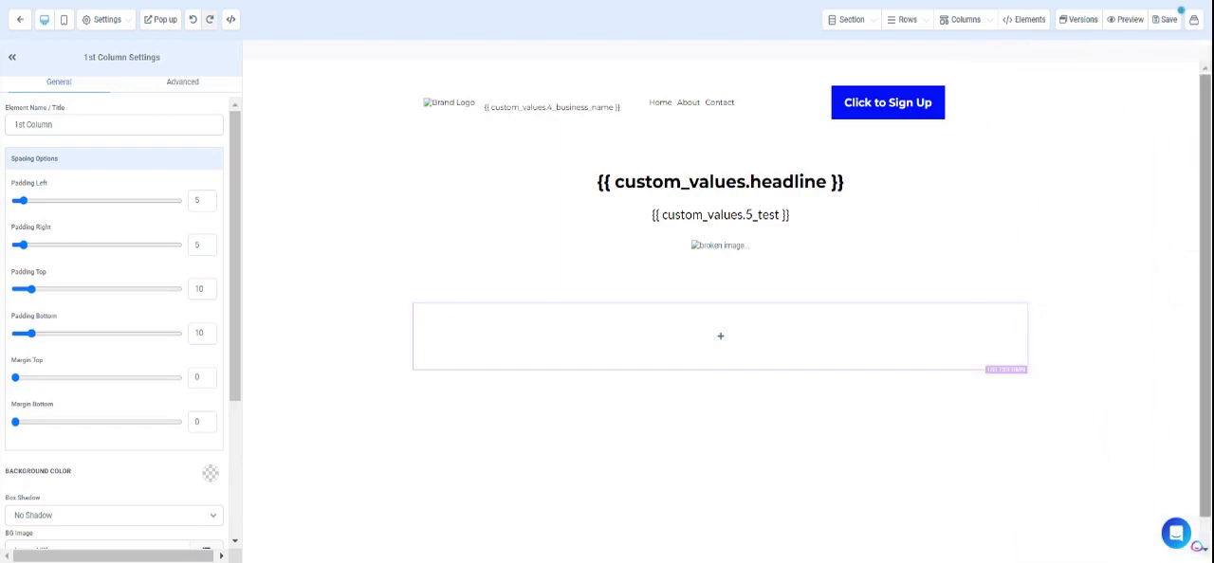
Save the page and leave the page builder.
click(1168, 19)
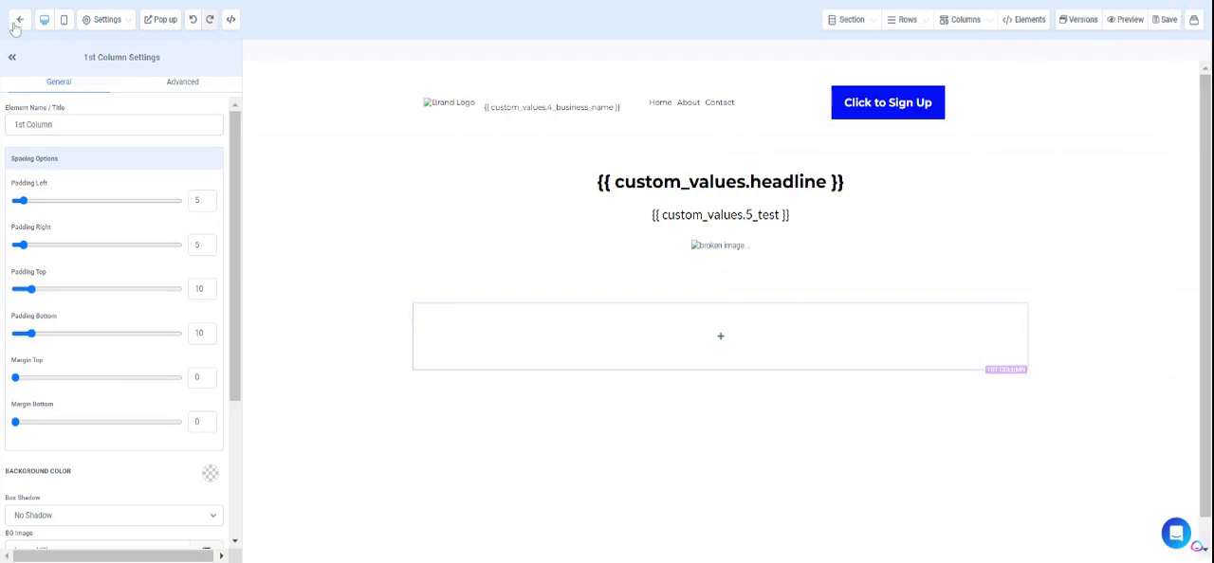
click(14, 26)
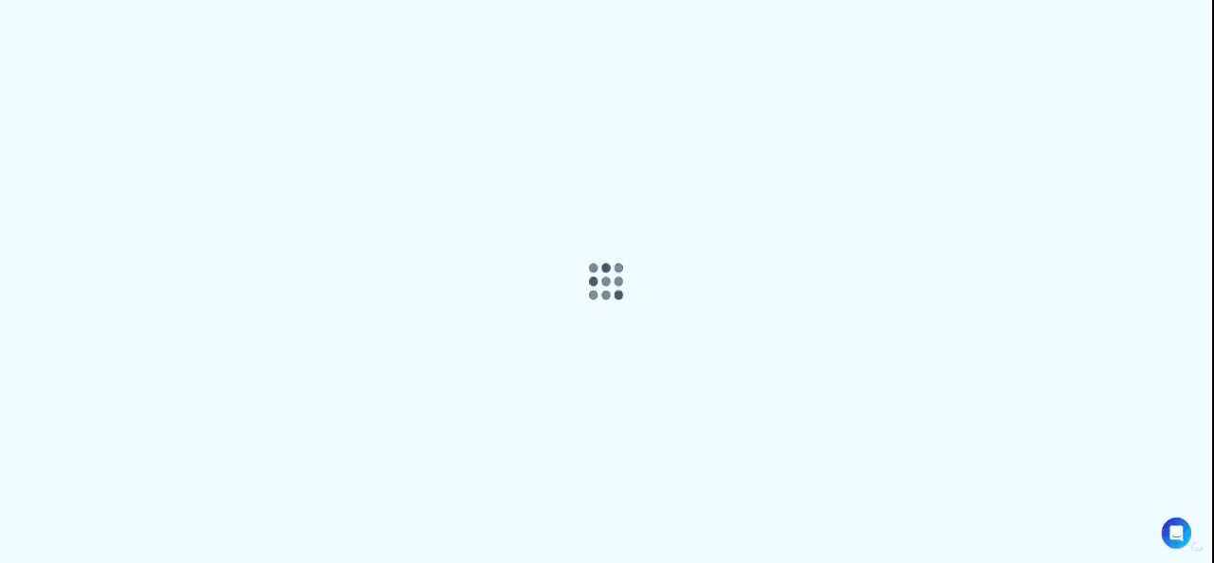
Go to the websites list in Sites, start a new website, and open the template library.
click(44, 302)
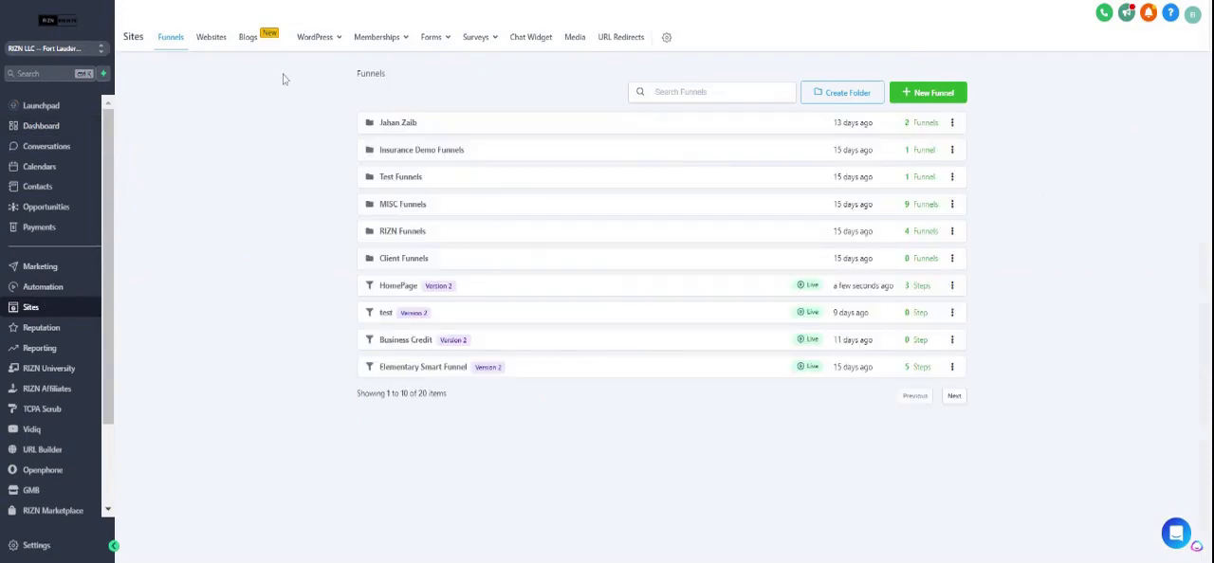
click(213, 39)
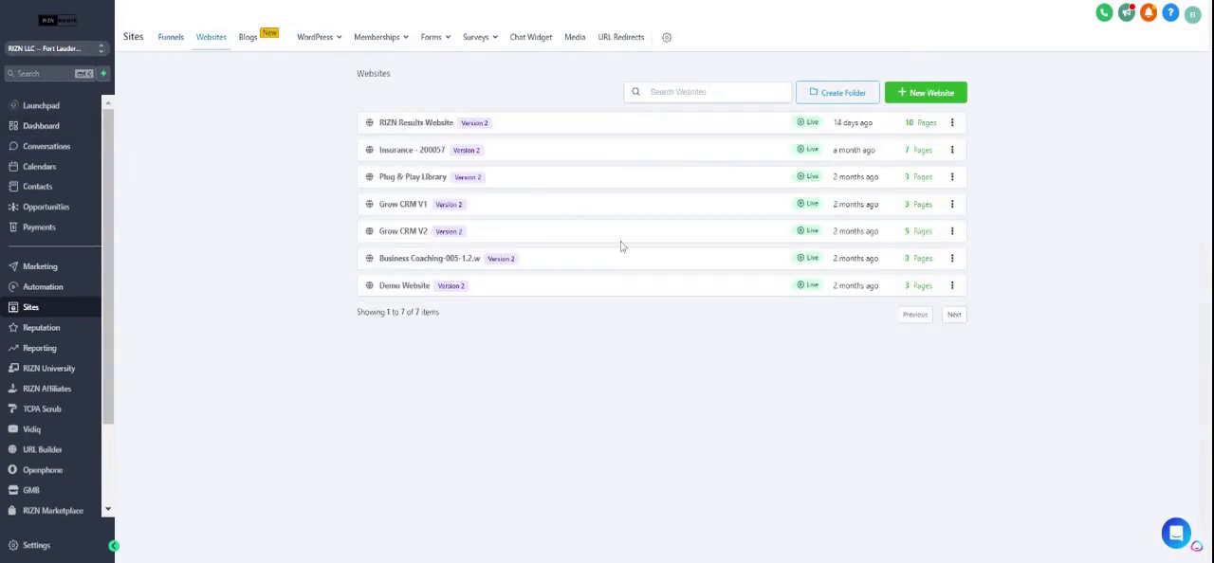
click(935, 101)
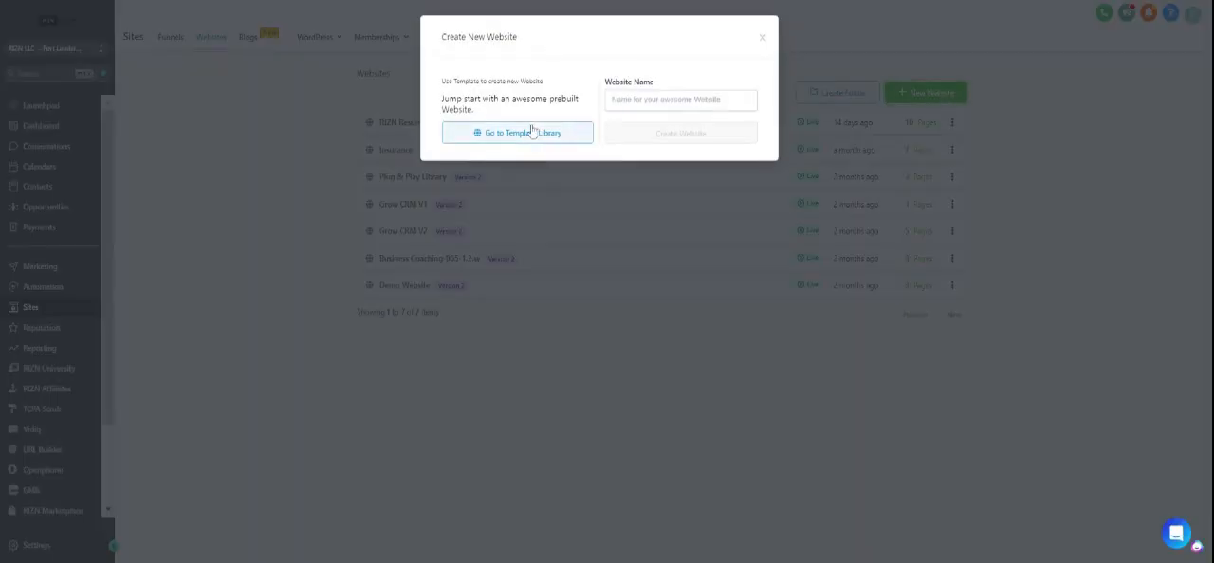
click(762, 37)
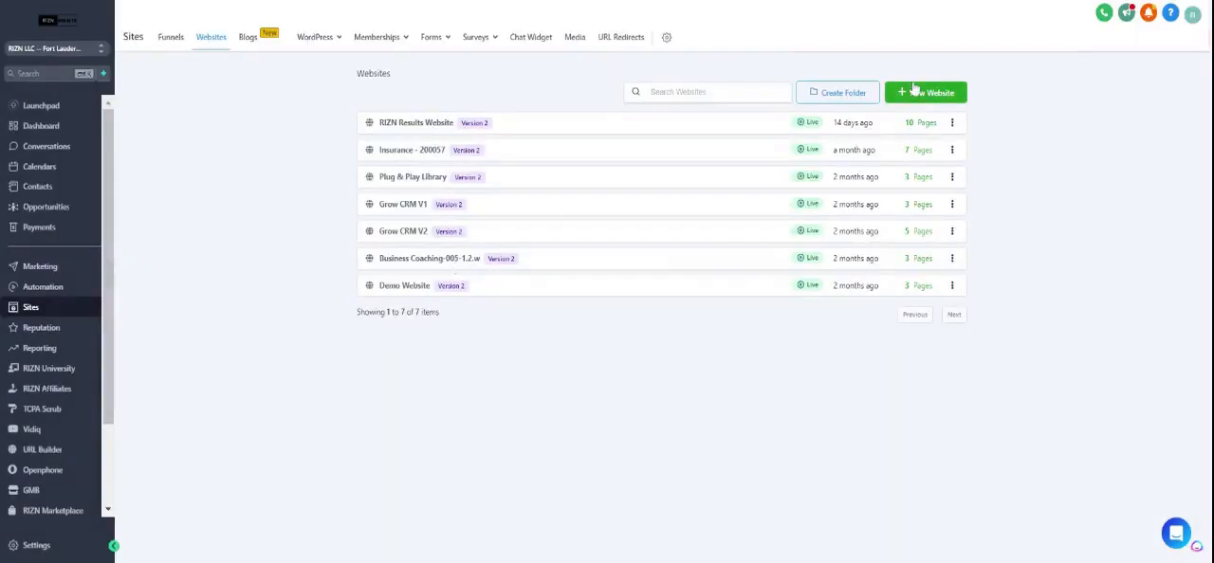
click(916, 91)
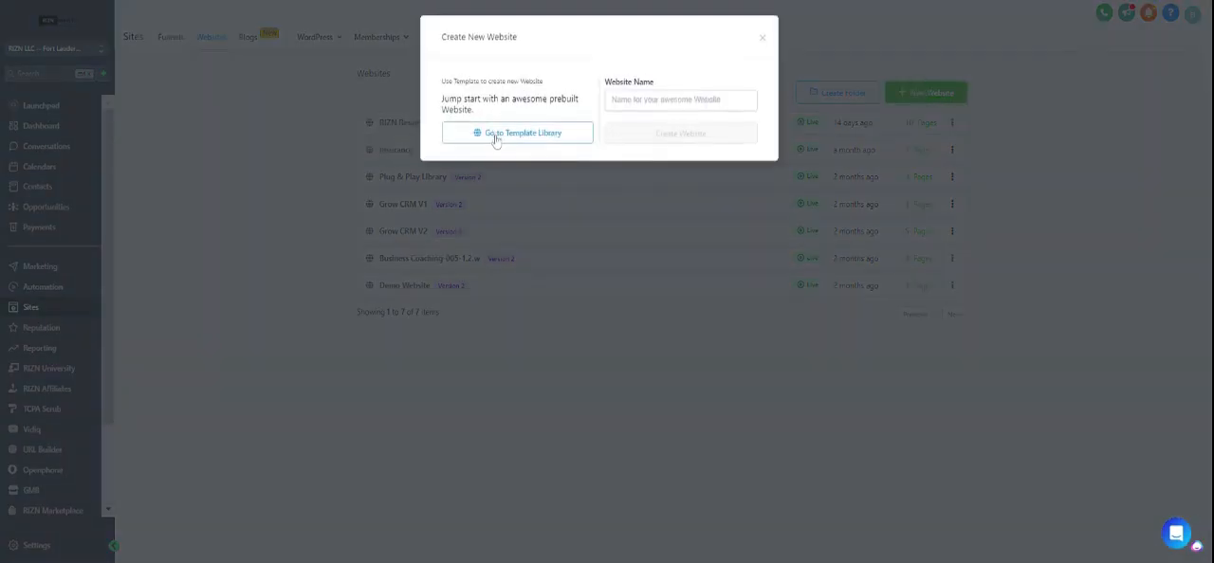
click(494, 138)
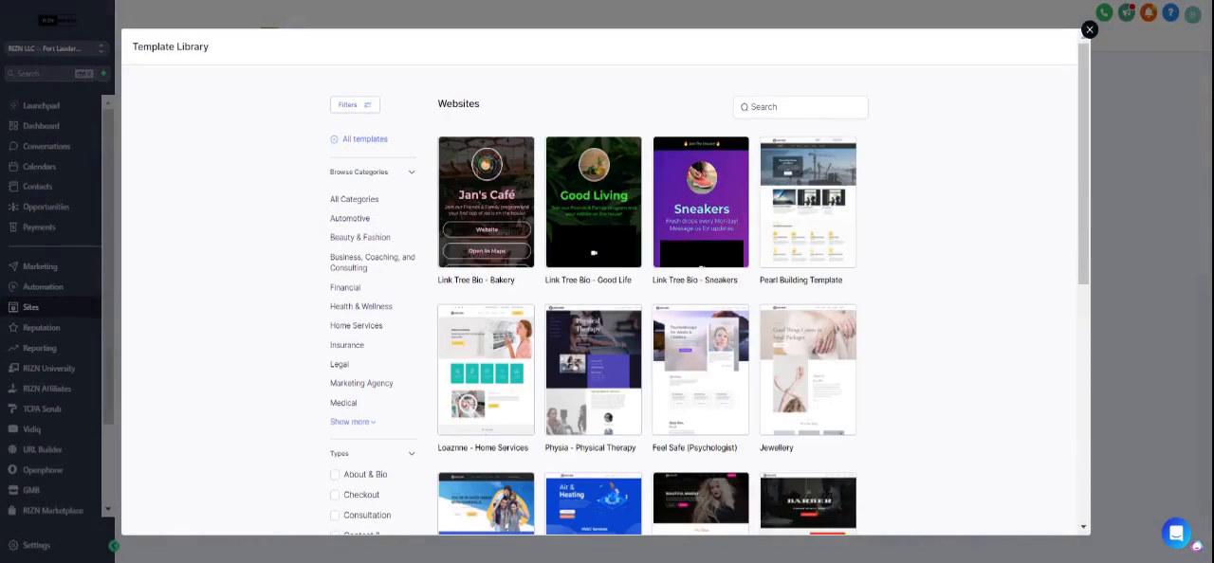
Look through the website templates and filter them by the Offer, Discount & Coupon type.
scroll(600, 302, down, 5)
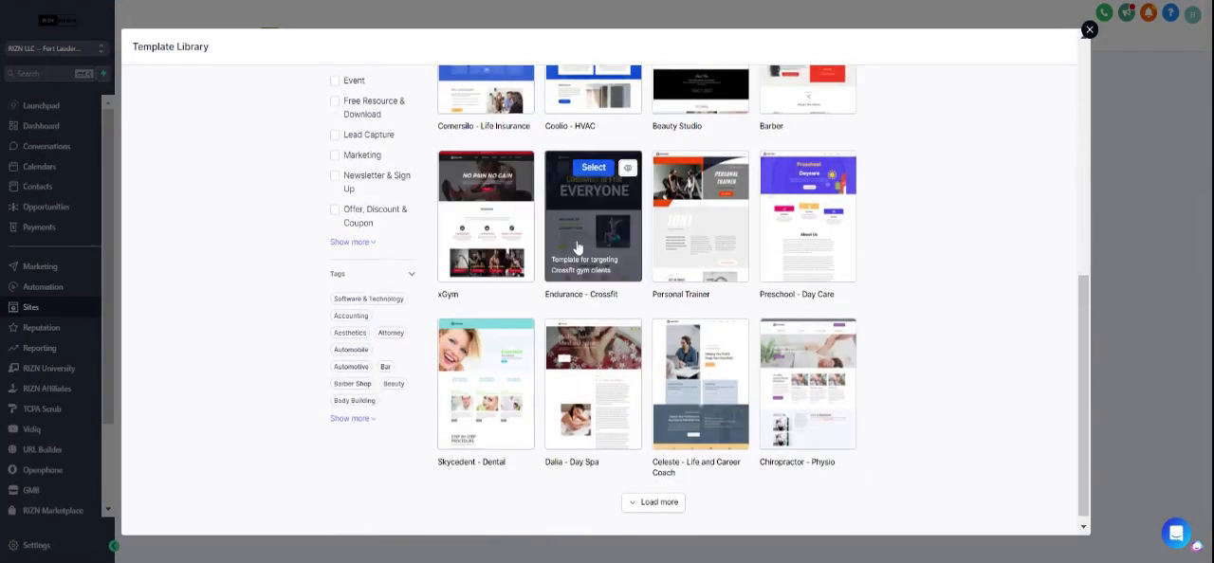
scroll(583, 265, up, 5)
scroll(395, 412, down, 2)
scroll(395, 411, down, 3)
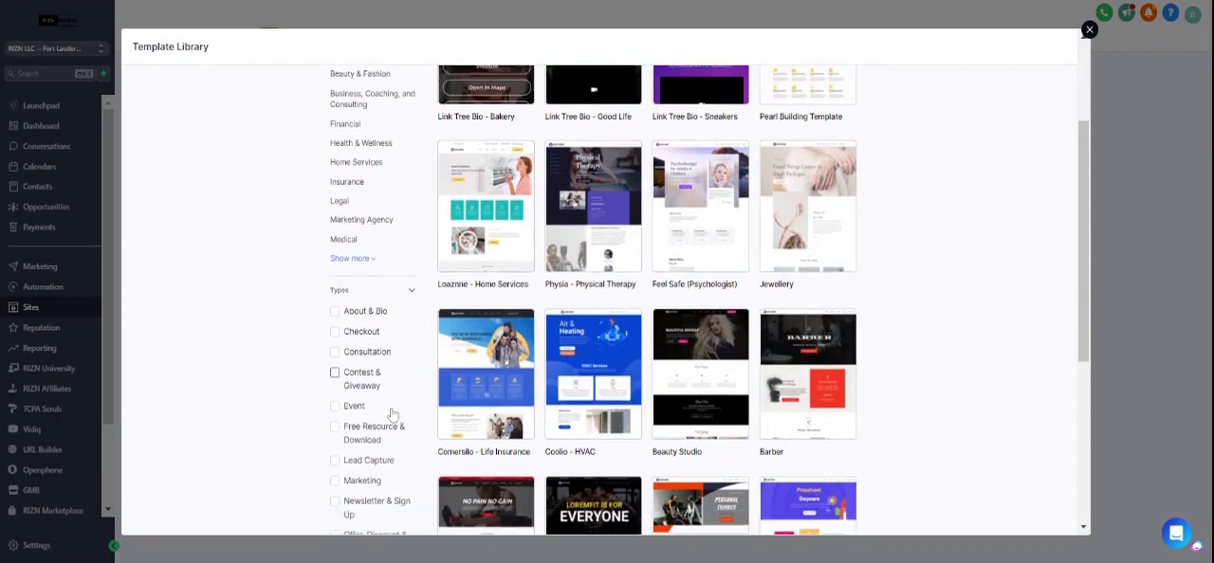
click(373, 375)
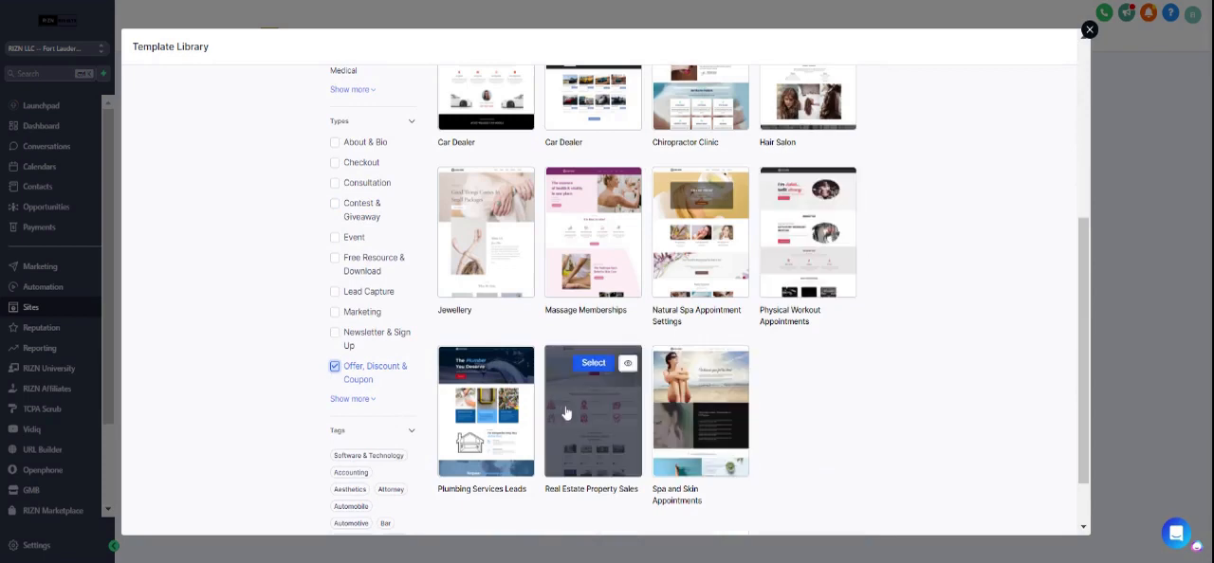
Preview the Real Estate Property Sales template and look through its page down to the testimonials and footer.
click(629, 368)
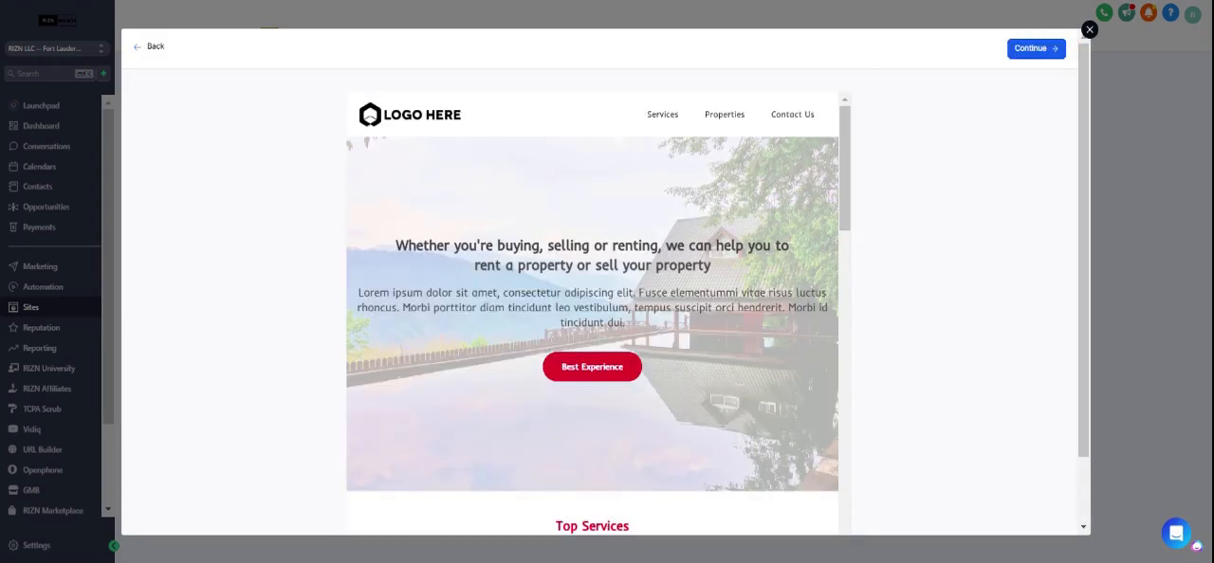
scroll(632, 375, down, 8)
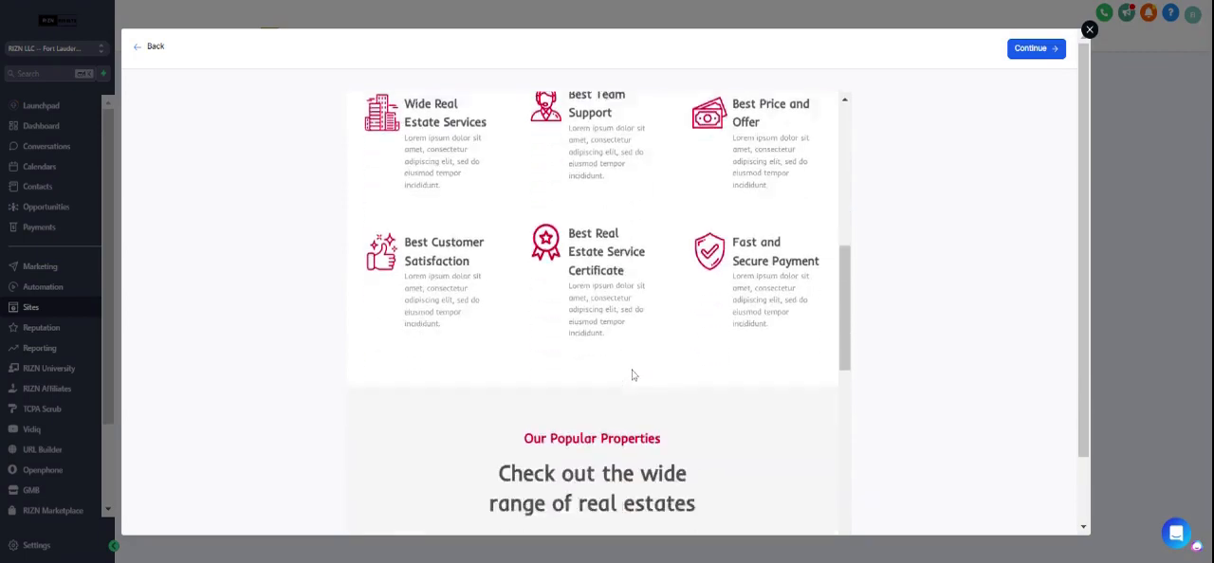
scroll(632, 374, down, 10)
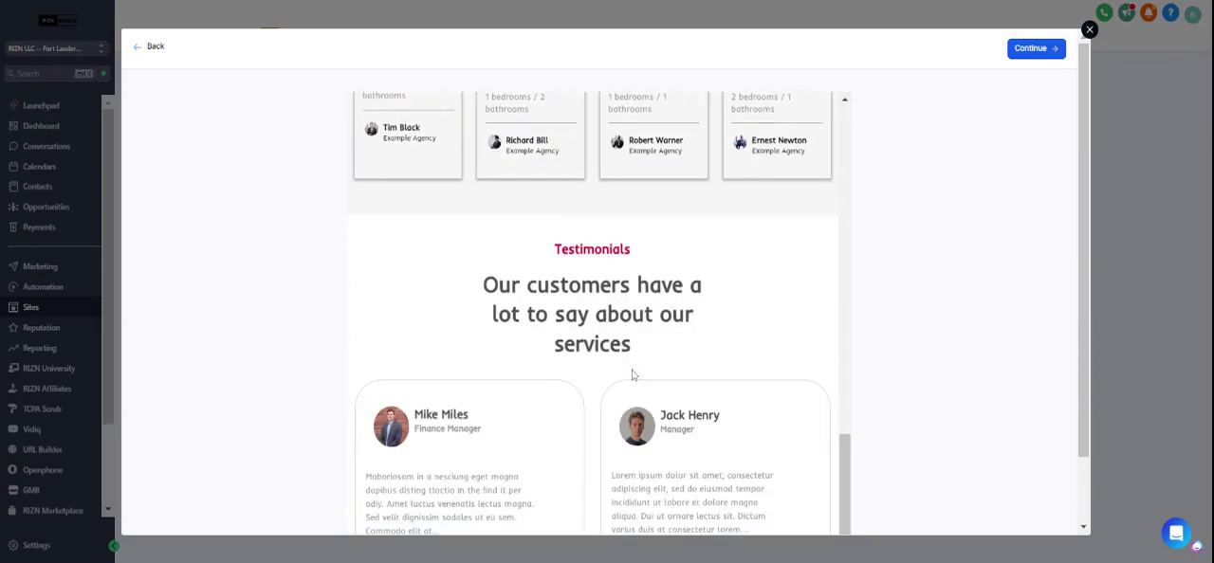
Accept the image-rights terms, get the Real Estate Property Sales template, and refresh the websites list.
click(1044, 51)
click(867, 78)
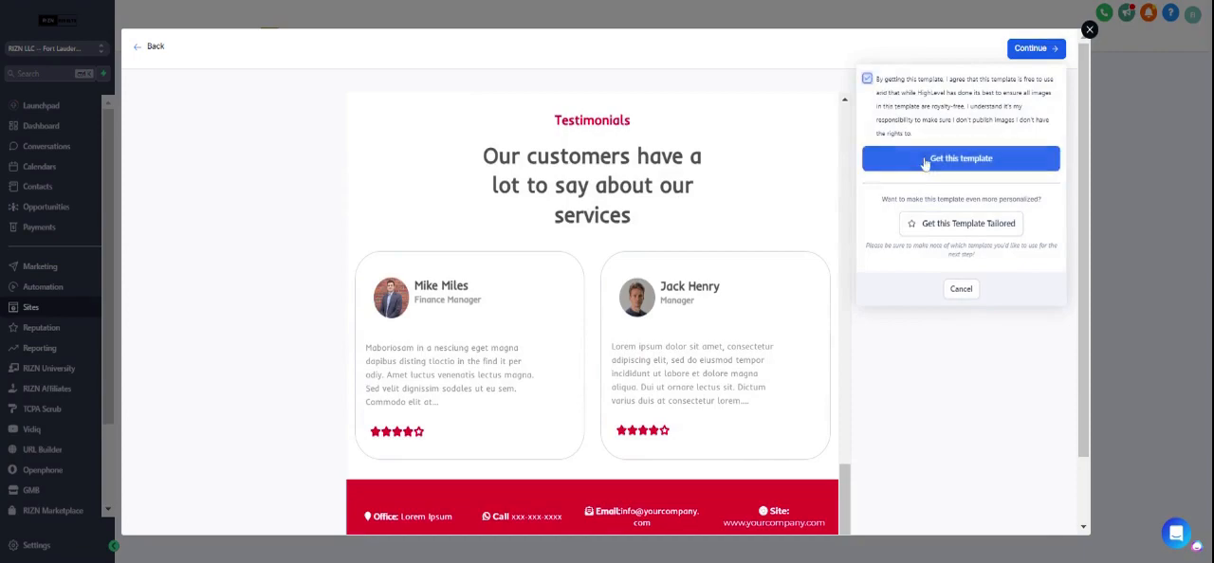
click(924, 162)
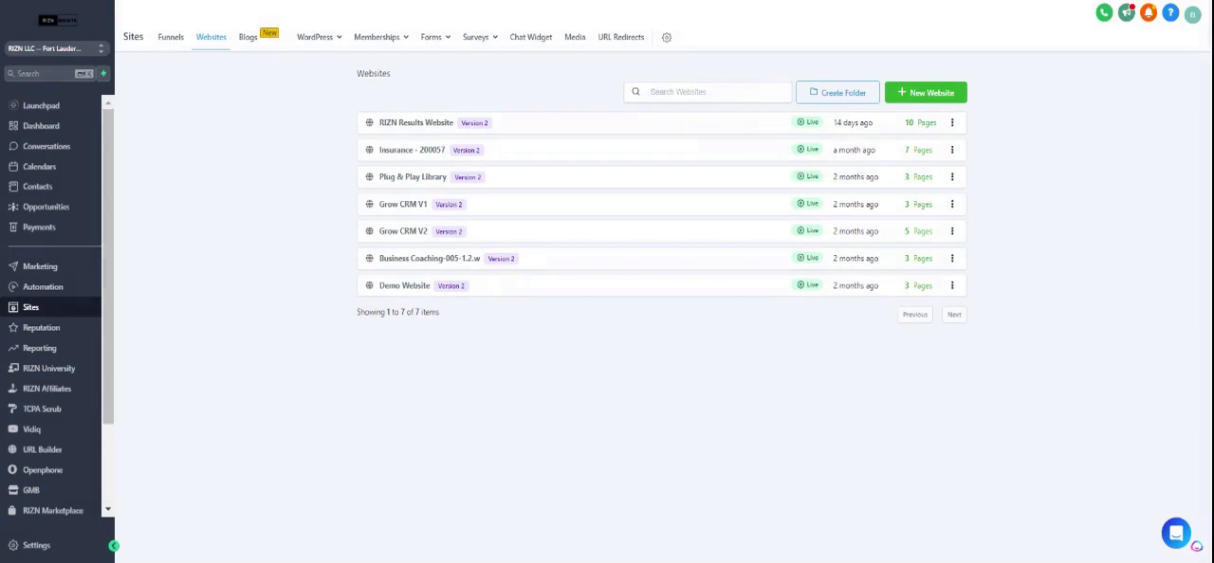
key(F5)
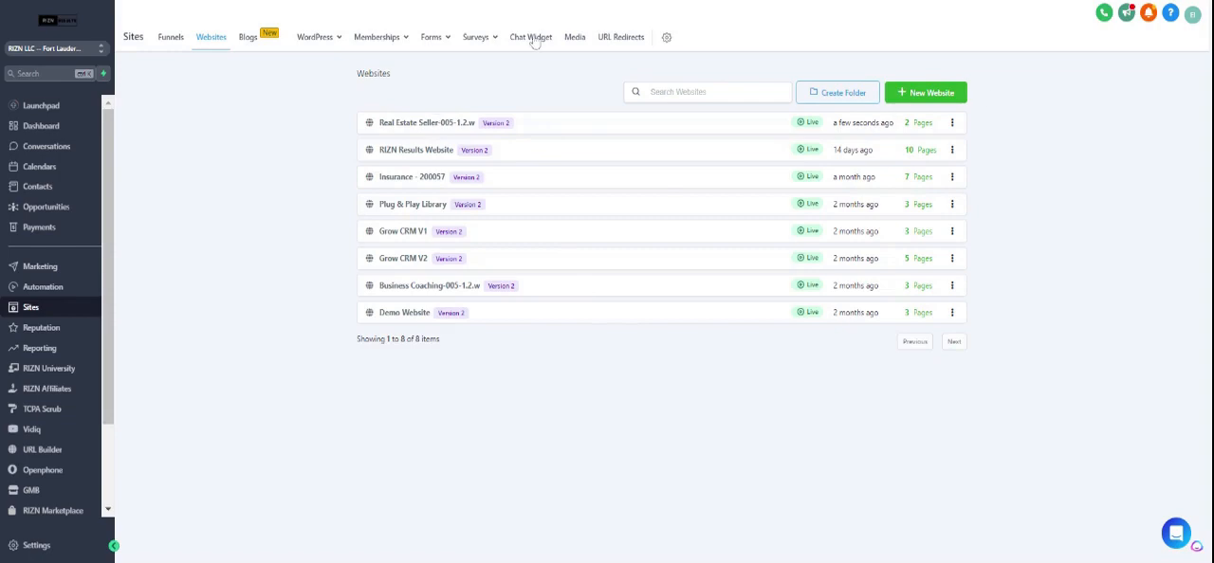
Open the Real Estate Seller-005-1.2.w website and start editing its Home page in a new tab.
mouse_move(380, 37)
click(426, 124)
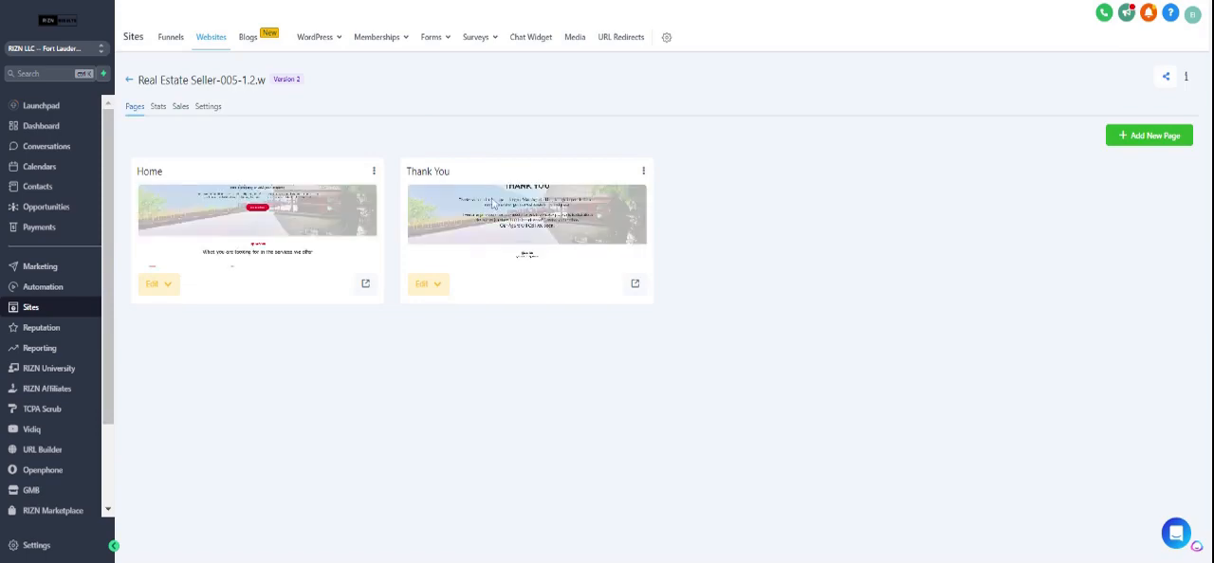
click(150, 284)
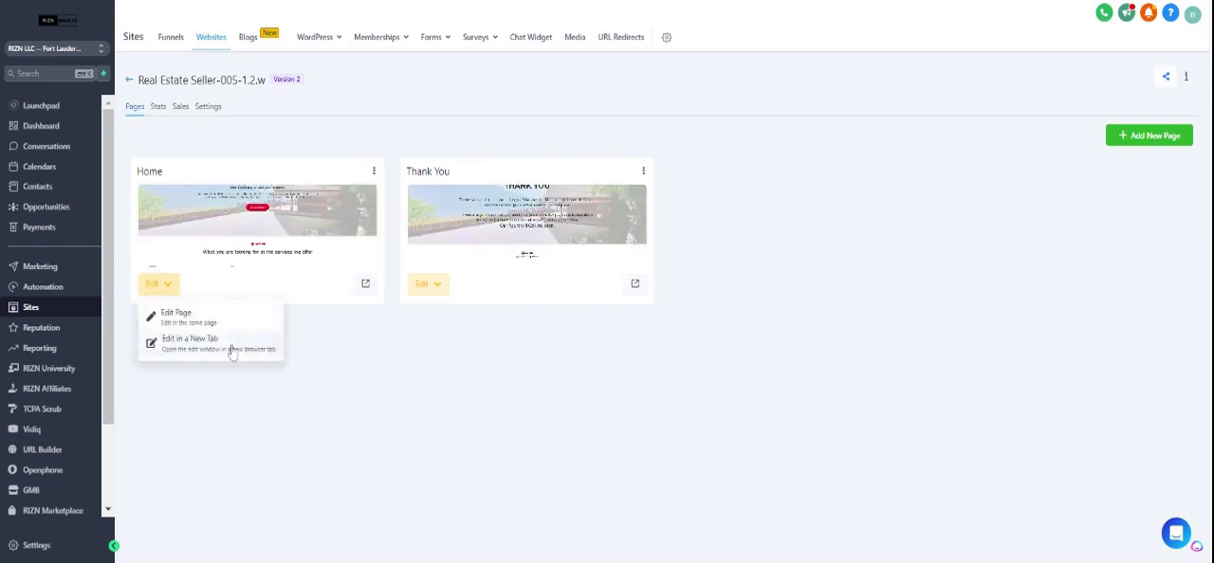
click(232, 349)
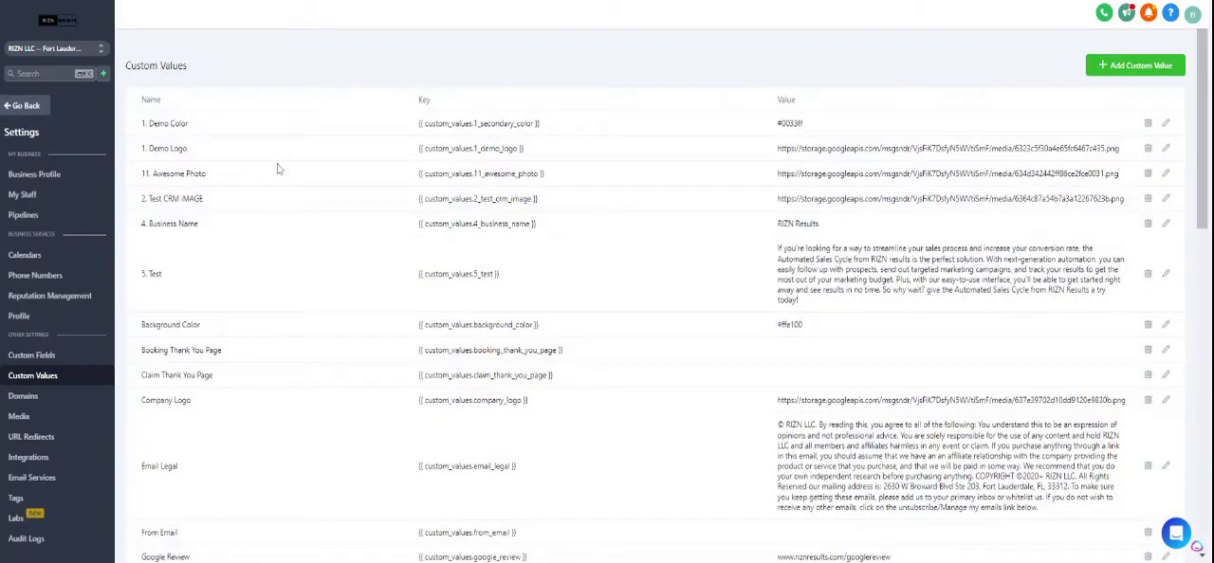
Copy the key of the 5. Test custom value and return to the Home page editor.
triple_click(446, 274)
key(ctrl+c)
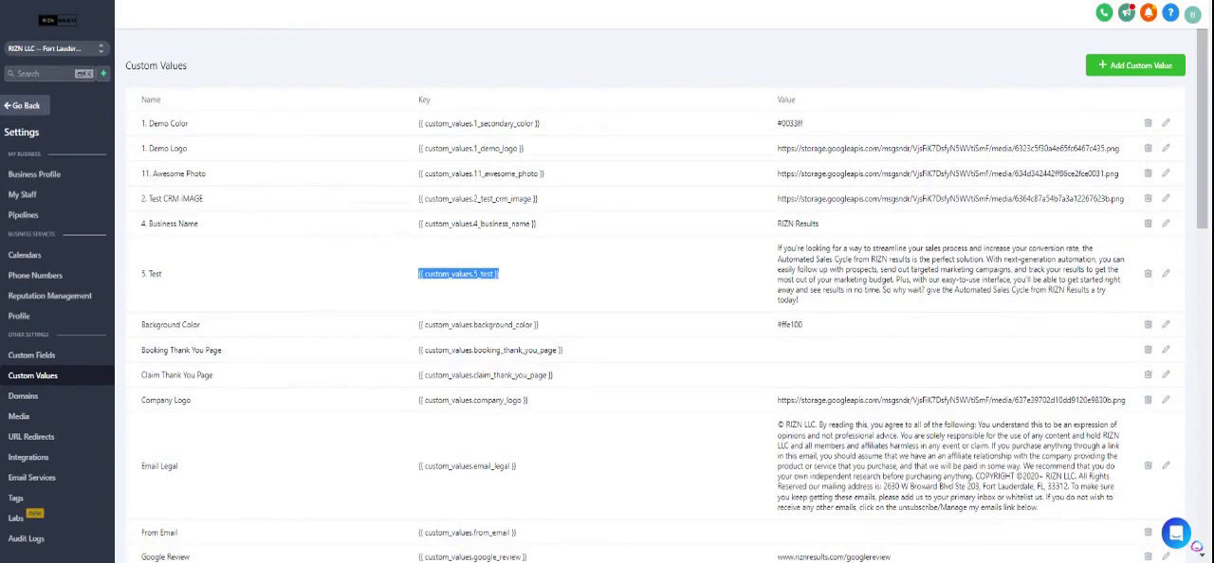
key(alt+Tab)
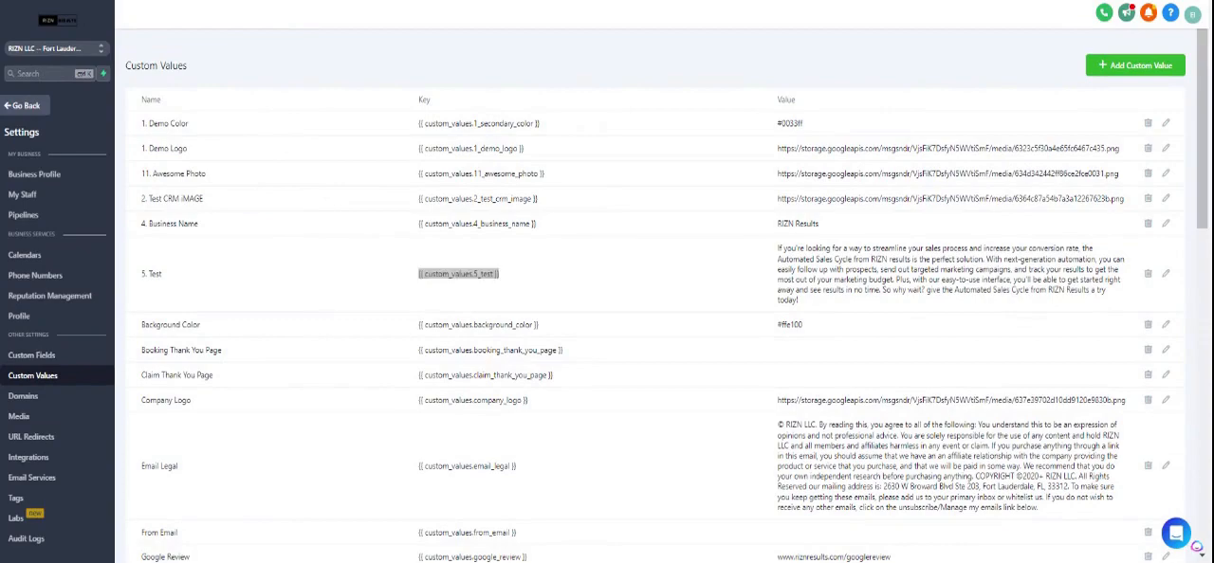
key(ctrl+Tab)
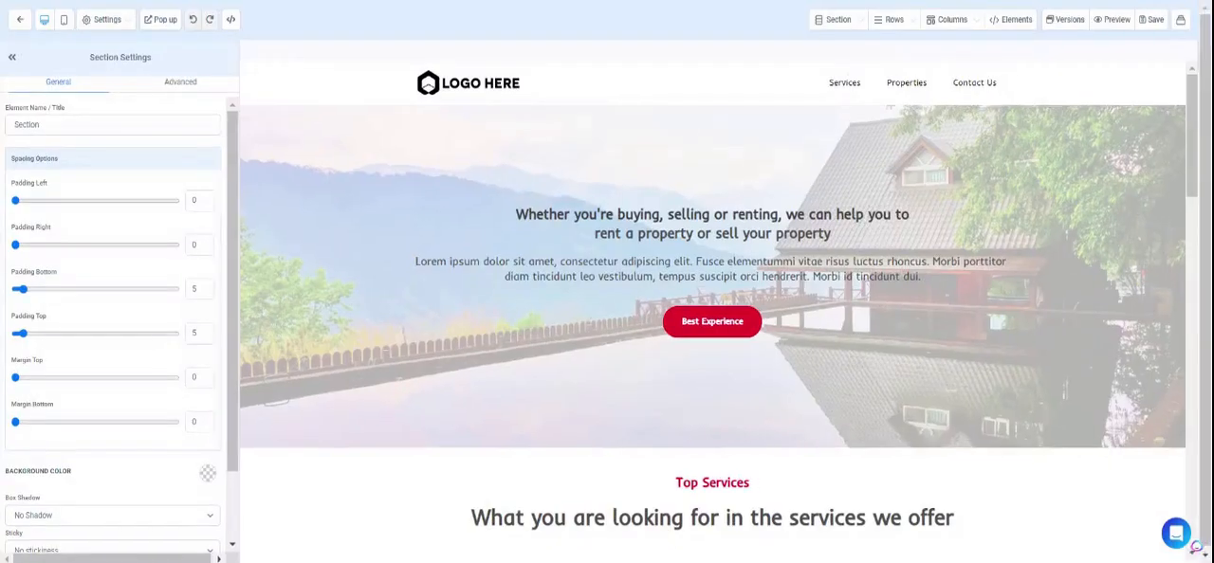
Replace the hero's lorem ipsum paragraph with {{ custom_values.5_test }}, remove the extra blank lines, save, and dismiss the SEO meta data form.
triple_click(732, 262)
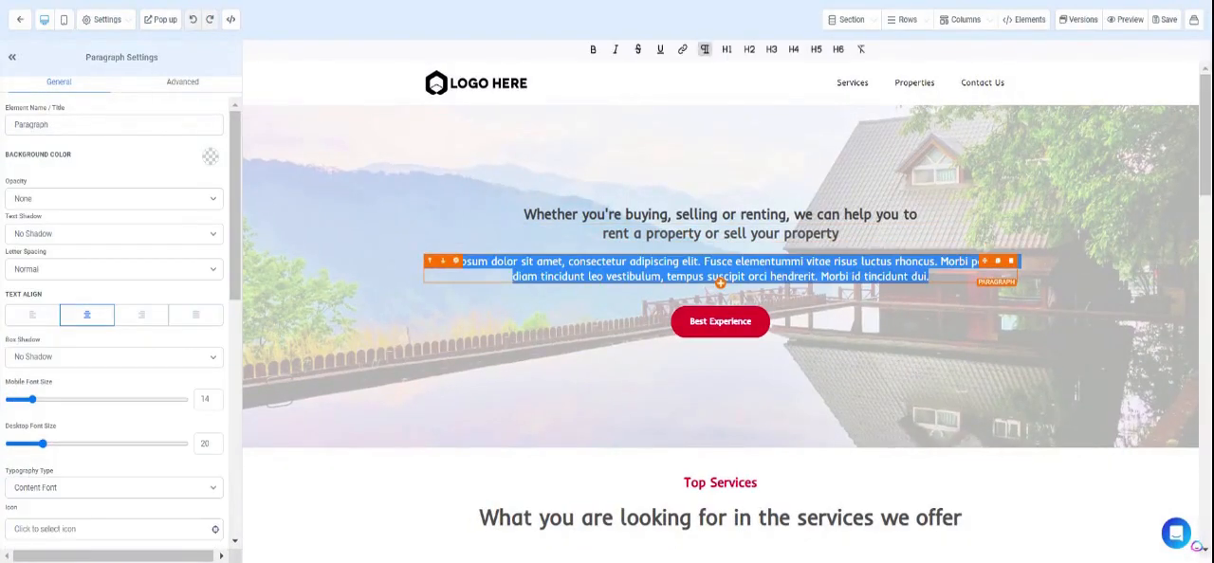
key(ctrl+v)
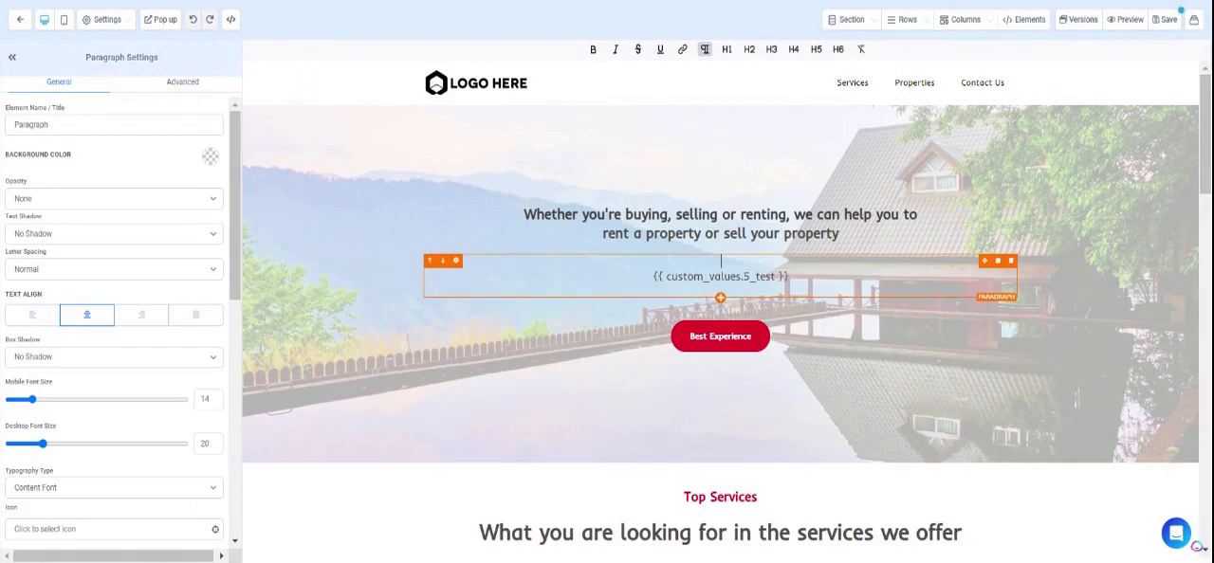
key(BackSpace)
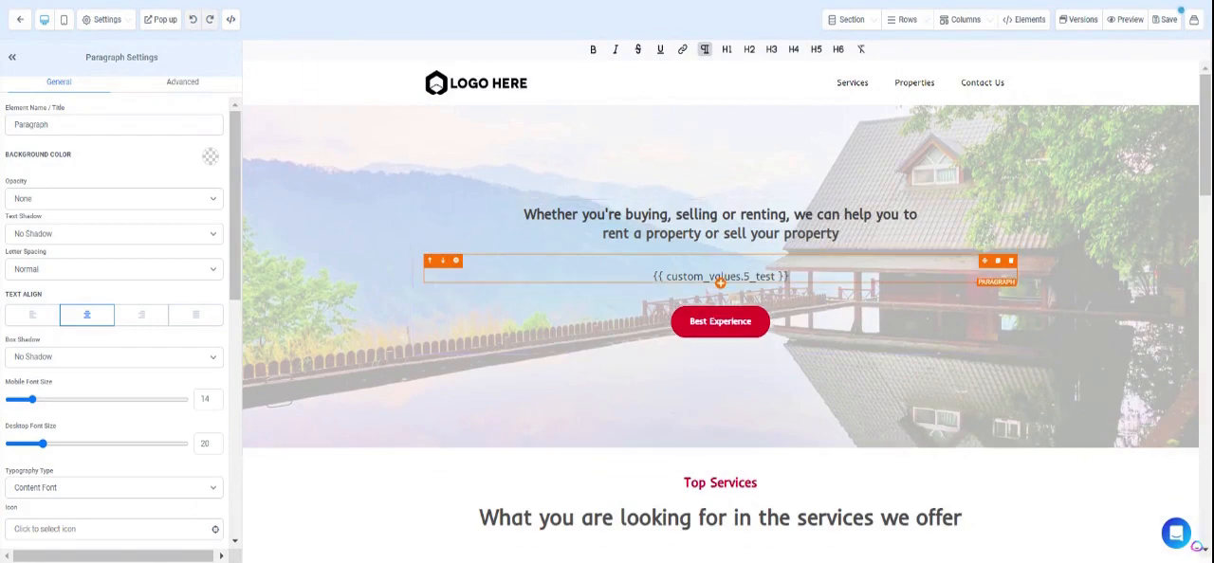
key(BackSpace)
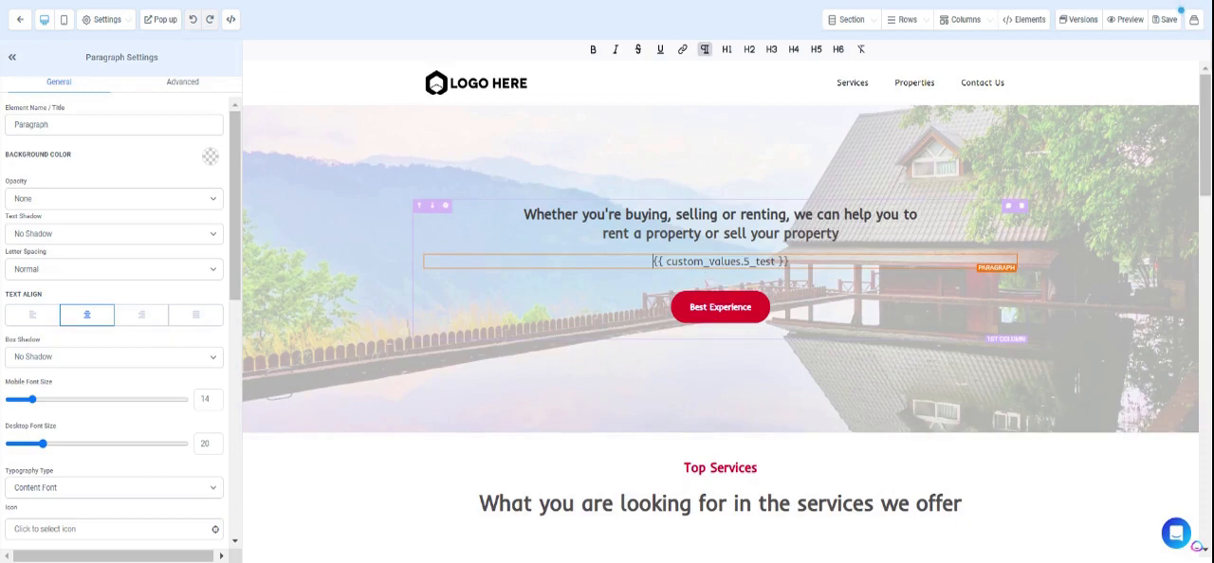
click(1157, 28)
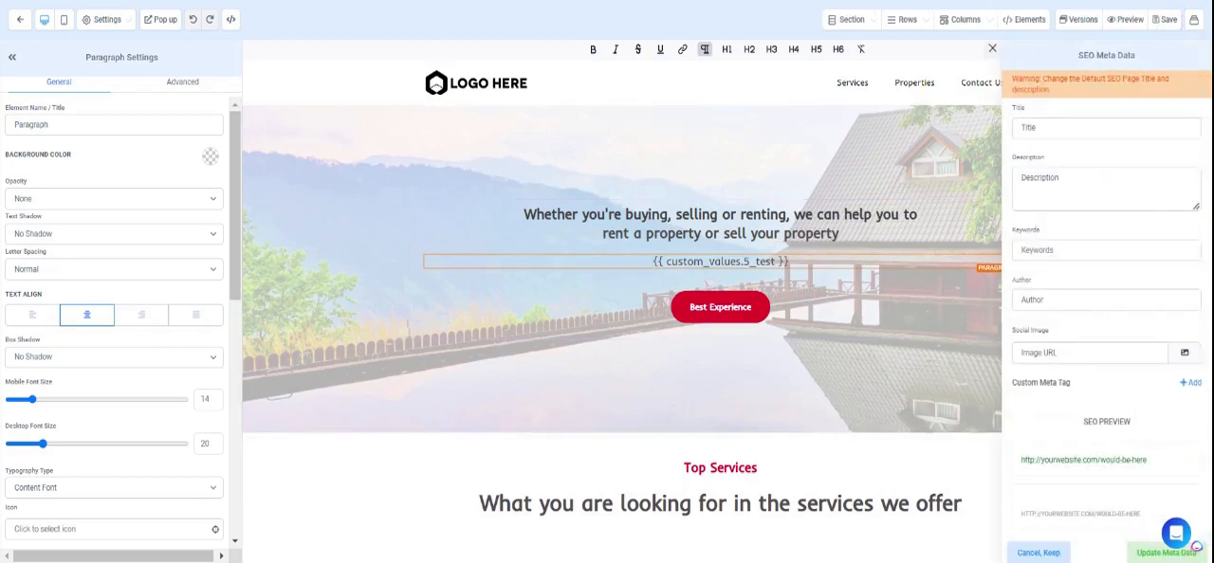
click(992, 49)
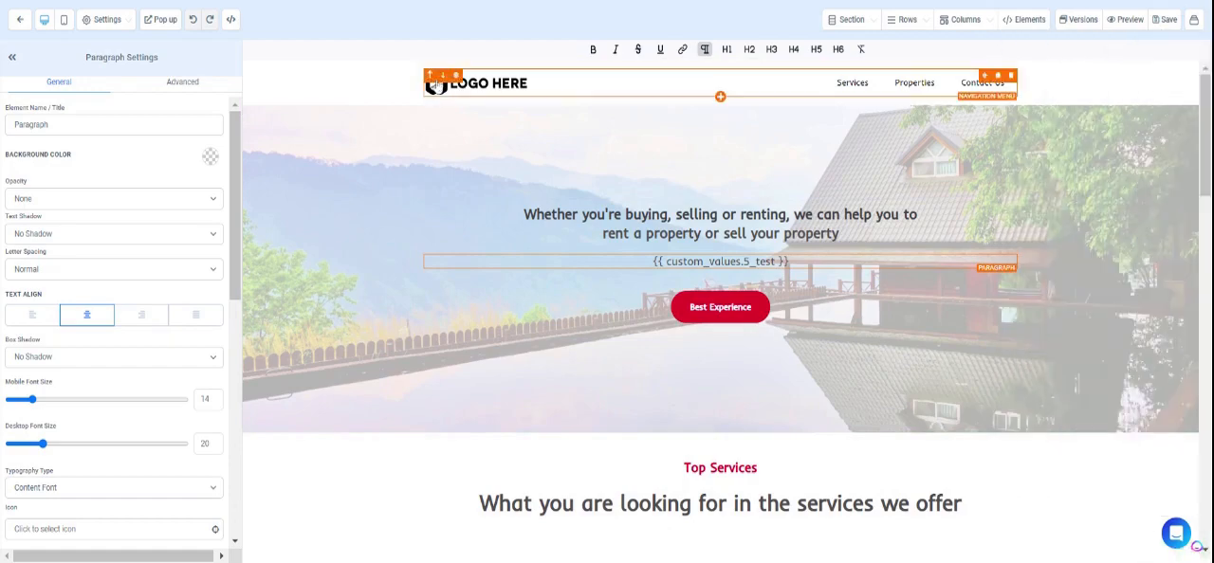
Select the header's navigation menu for editing and copy the key of the 1. Demo Logo custom value.
click(482, 91)
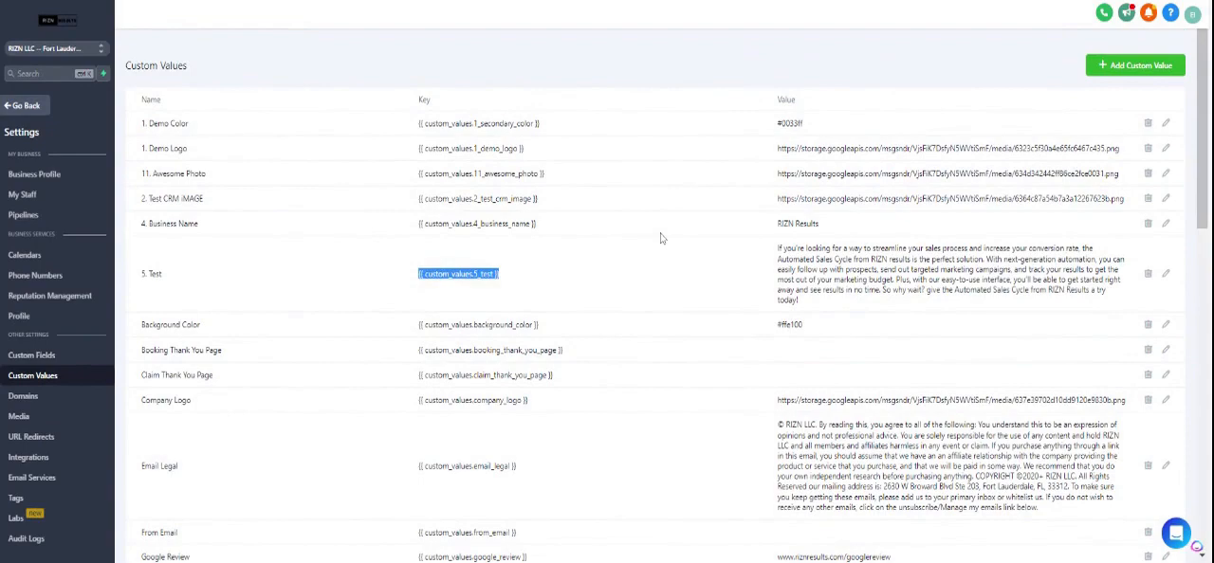
double_click(455, 156)
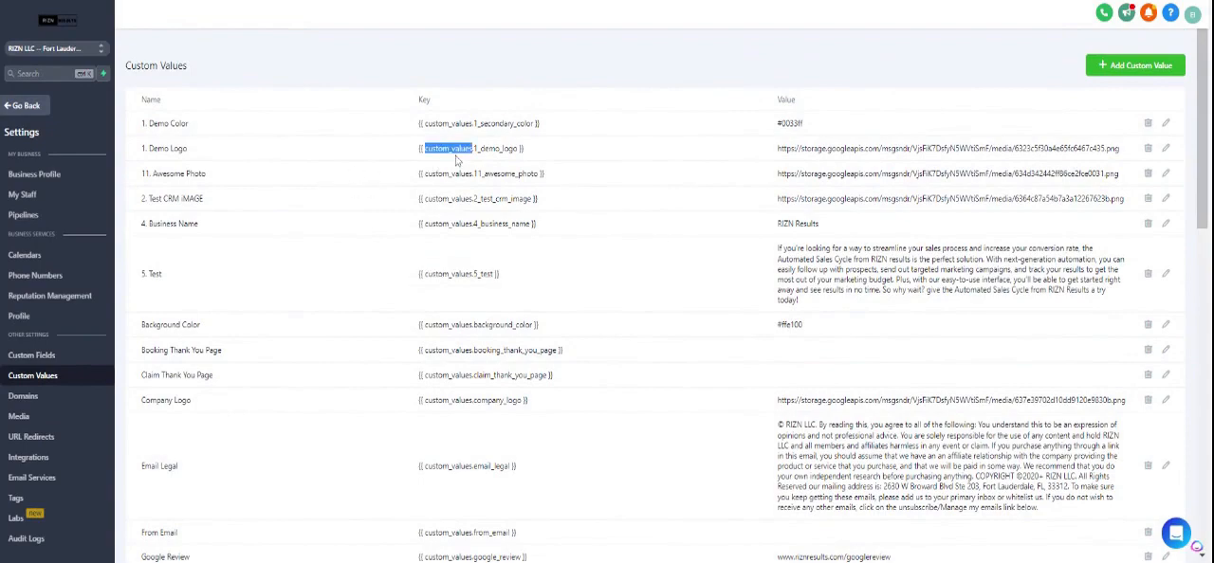
triple_click(468, 160)
key(ctrl+c)
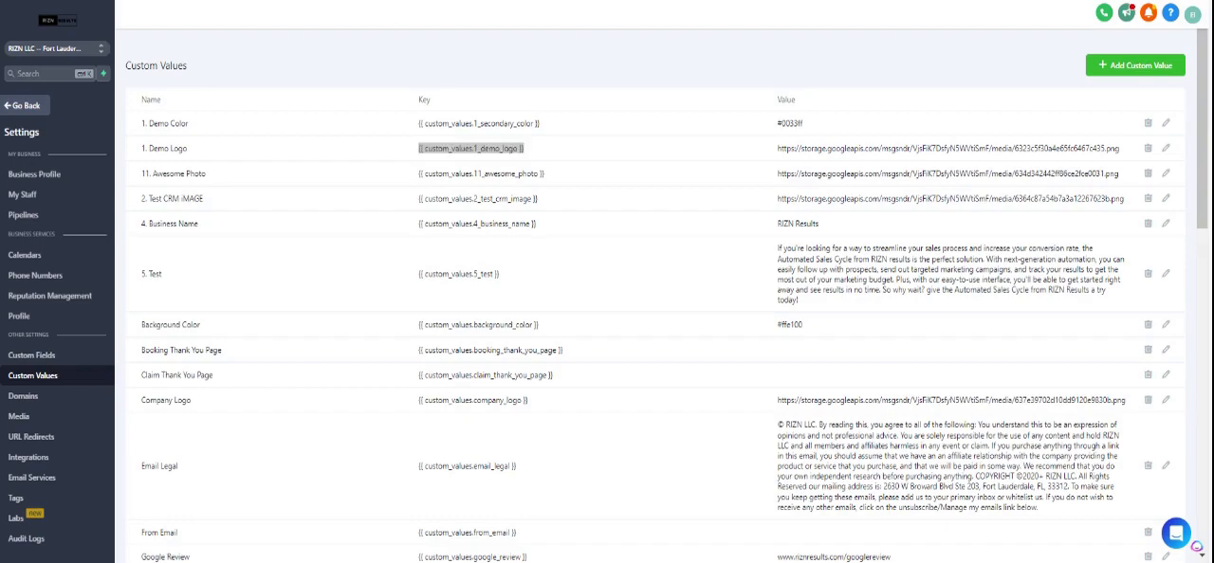
key(ctrl+Tab)
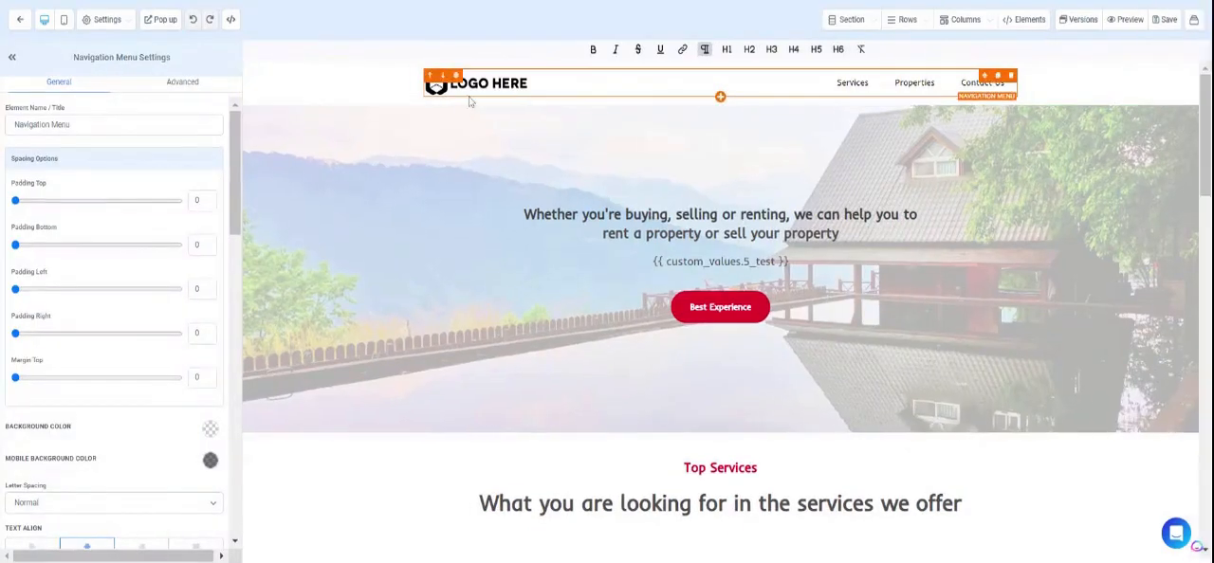
Replace the navigation menu's brand logo link with {{ custom_values.1_demo_logo }}, save, and look down the page.
scroll(85, 325, down, 10)
triple_click(82, 294)
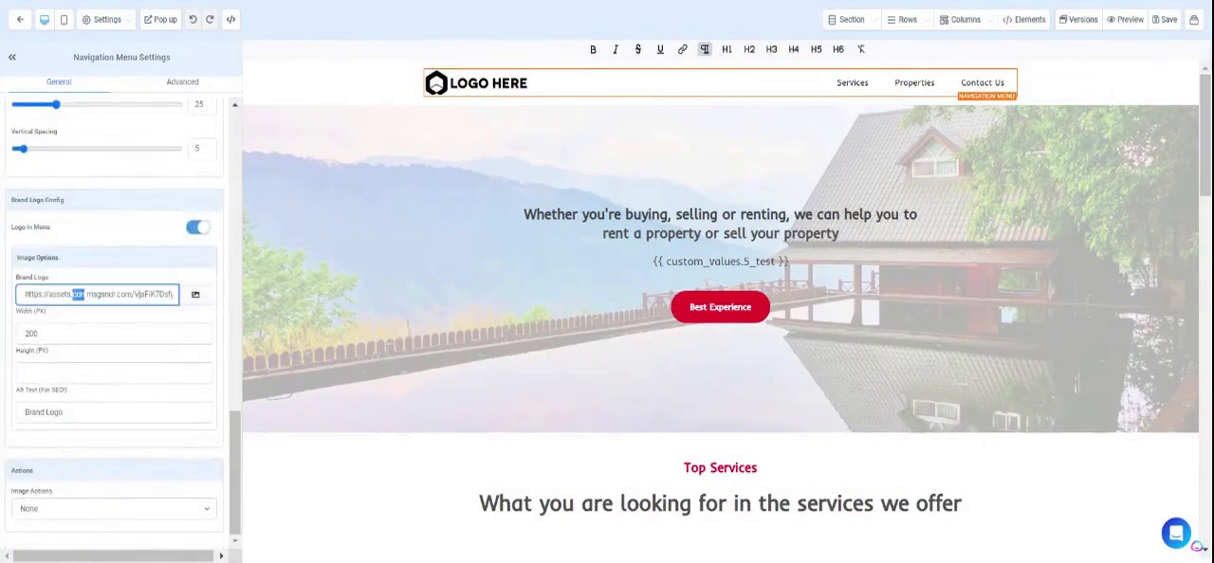
key(BackSpace)
key(ctrl+v)
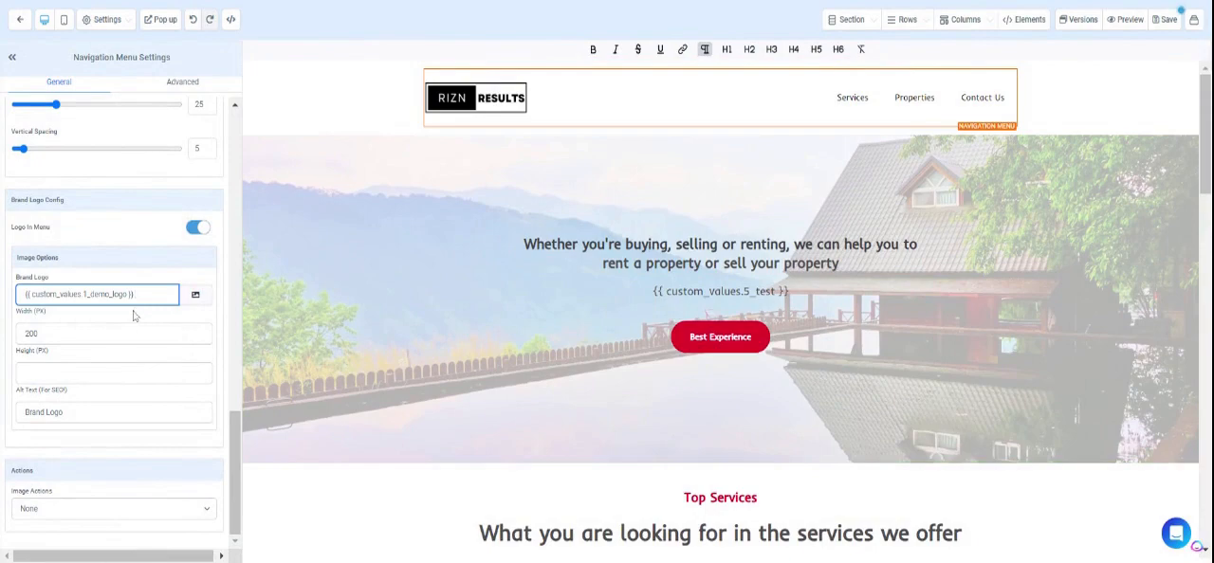
click(1163, 19)
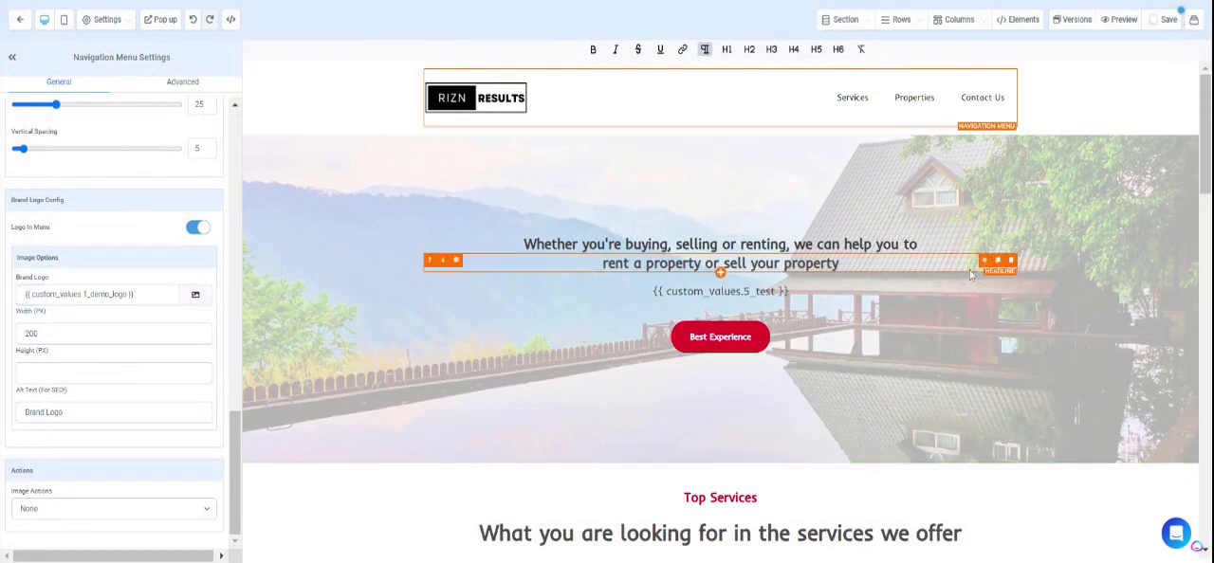
scroll(969, 272, down, 6)
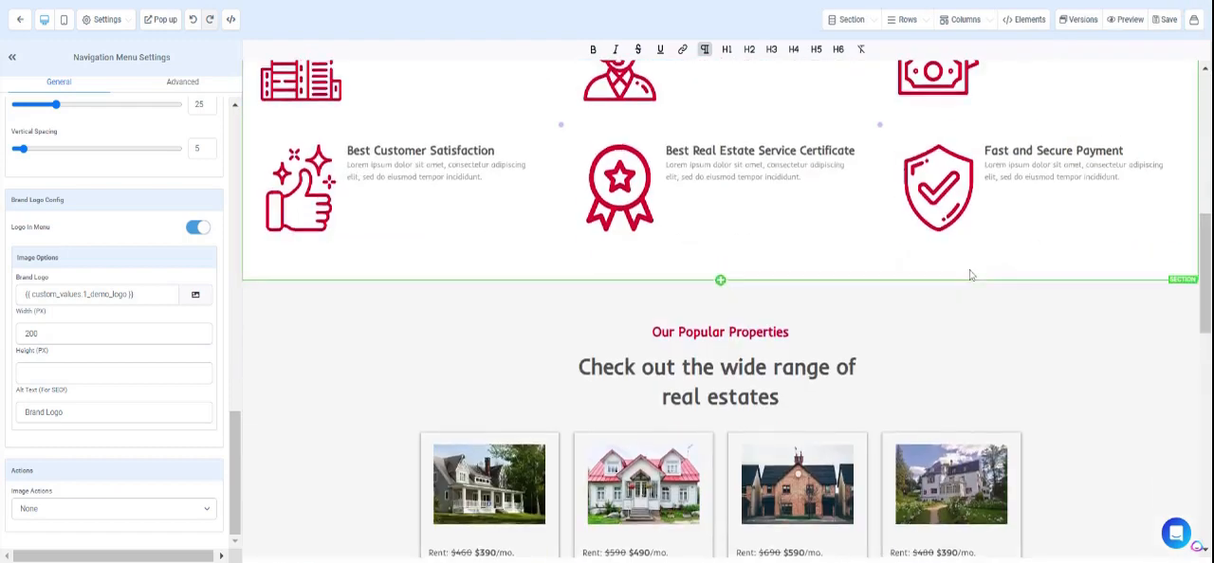
Select the third property's image under Our Popular Properties for editing and copy the key of the 11. Awesome Photo custom value.
scroll(969, 275, down, 2)
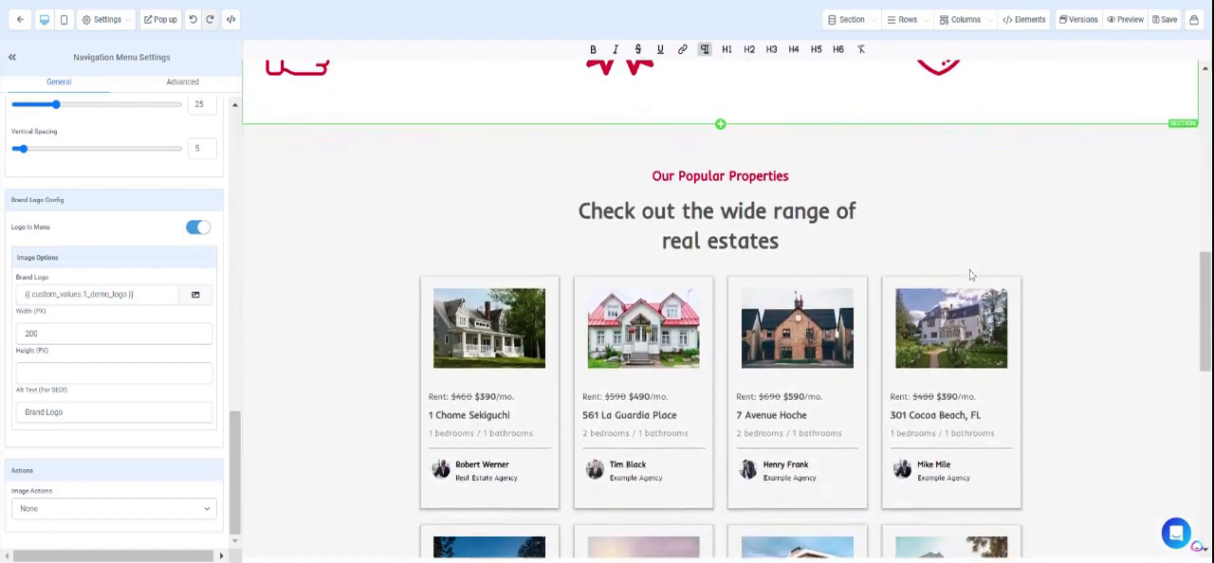
click(802, 352)
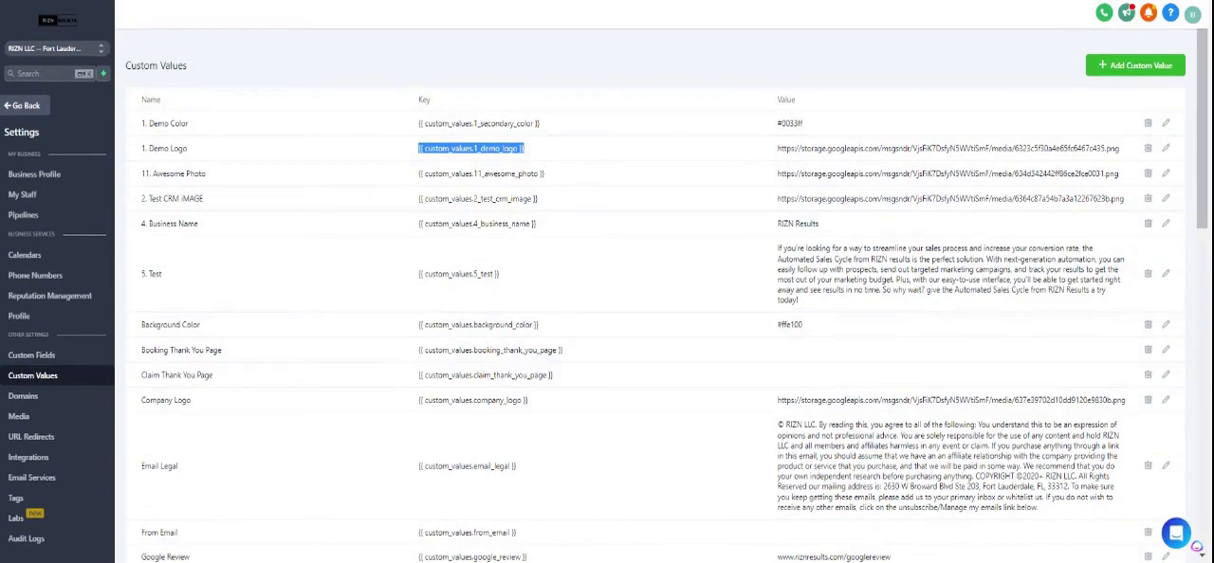
triple_click(480, 174)
key(ctrl+c)
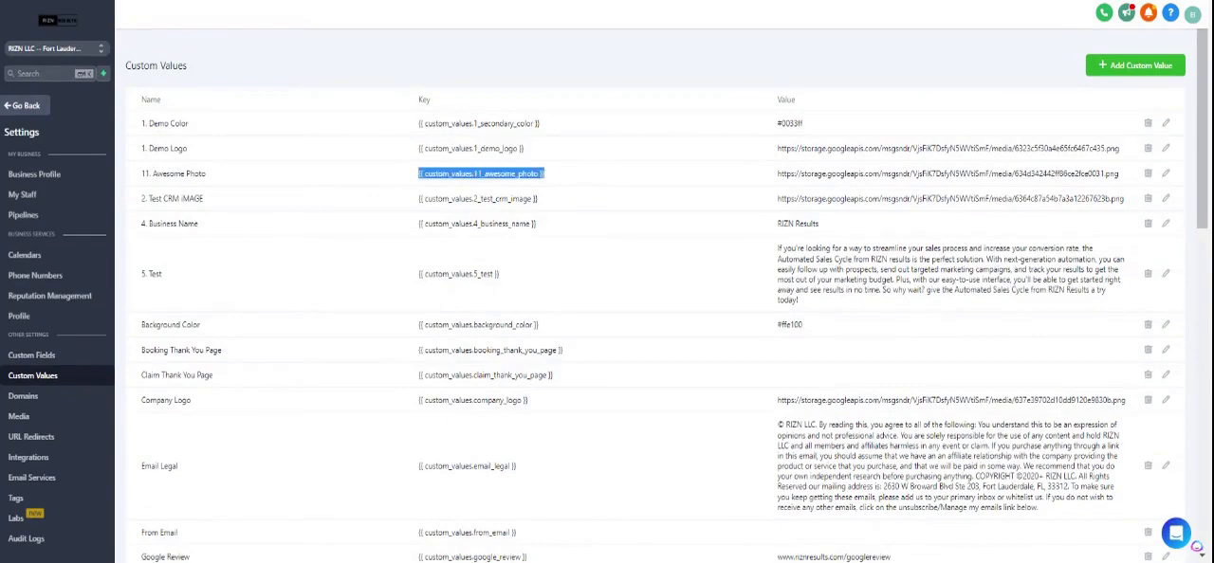
key(alt+Tab)
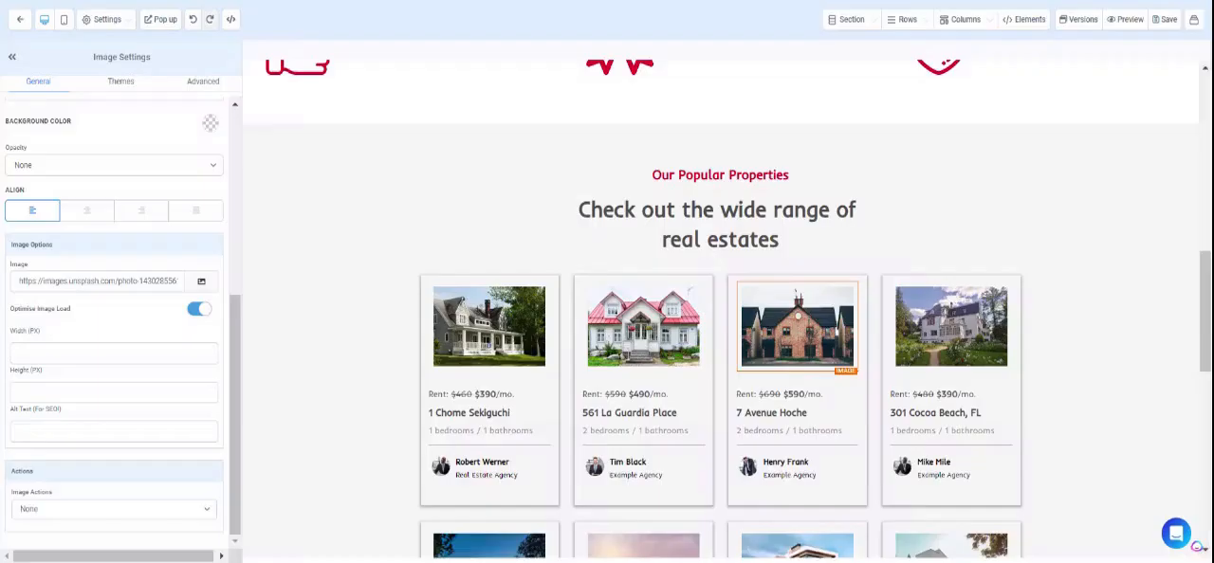
Replace the 7 Avenue Hoche property's image link with {{ custom_values.11_awesome_photo }} and save the page.
click(774, 306)
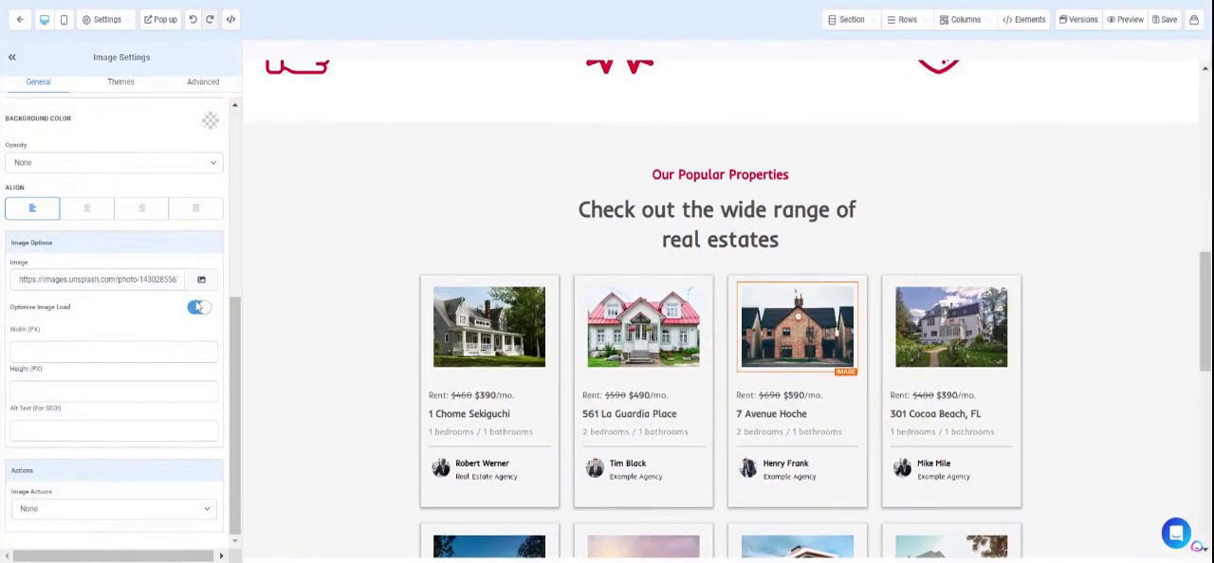
click(129, 279)
key(ctrl+a)
key(BackSpace)
key(ctrl+v)
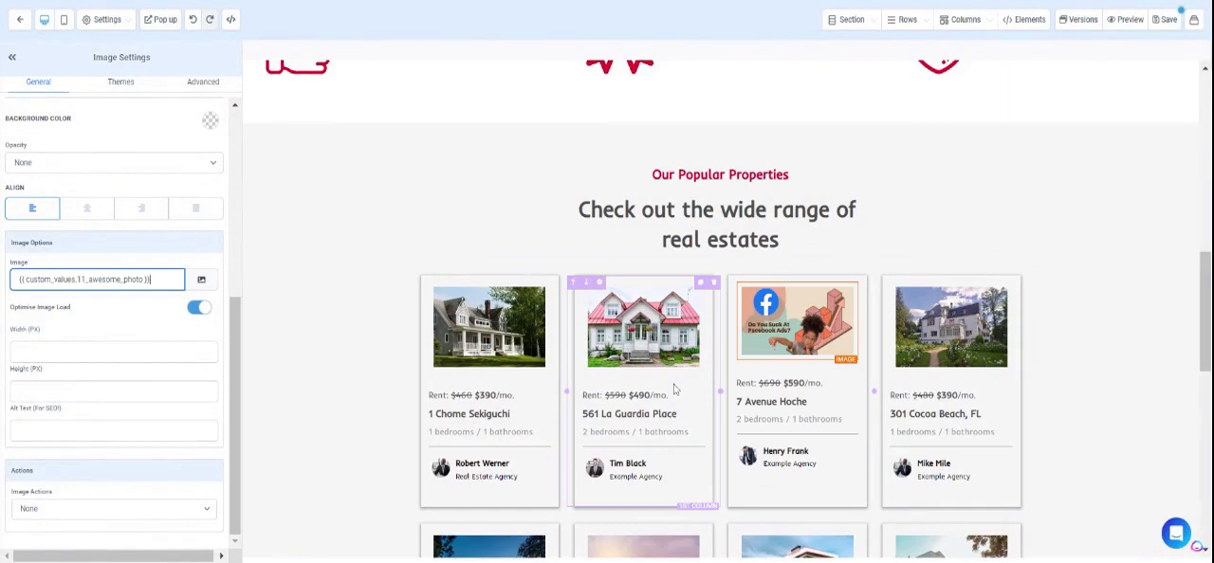
click(1165, 23)
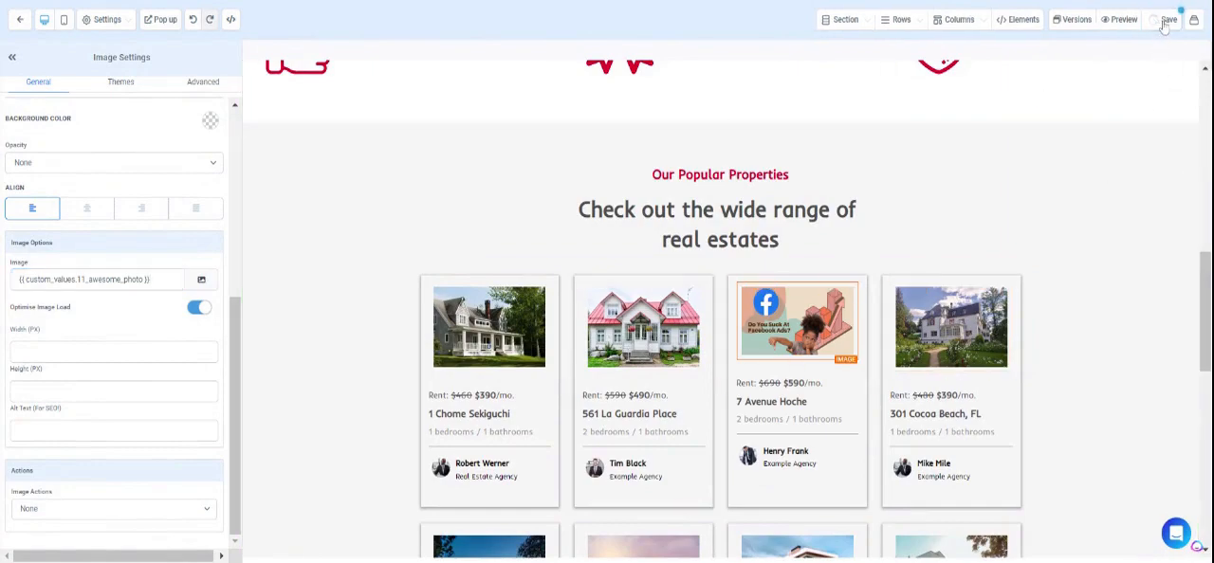
Select the Our Popular Properties section for editing and copy the key of the 1. Demo Color custom value.
scroll(962, 180, up, 3)
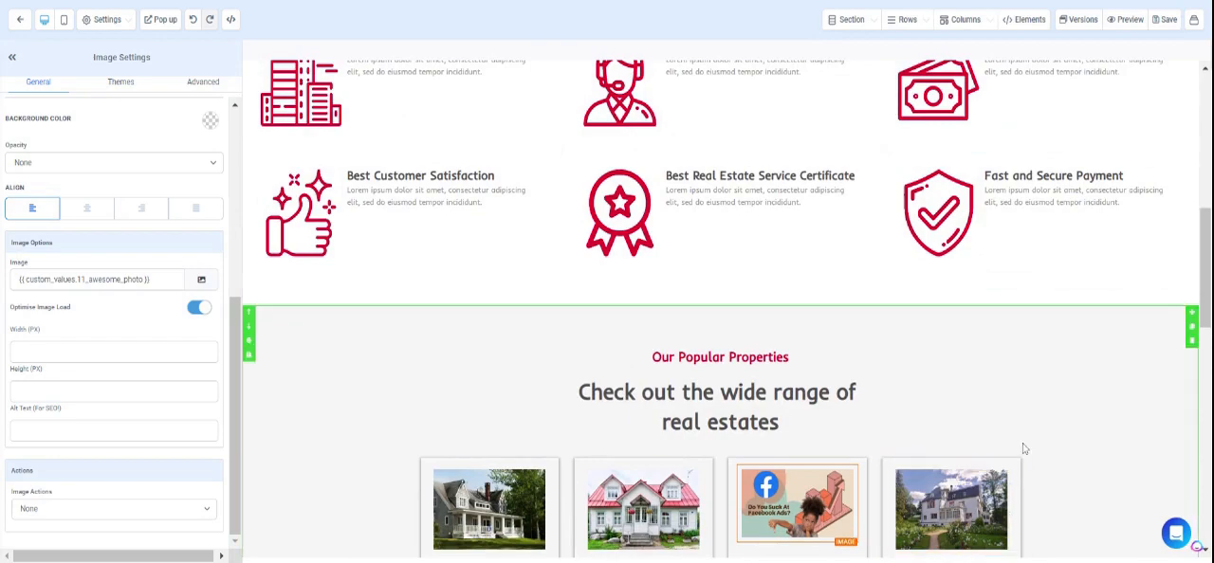
click(1075, 400)
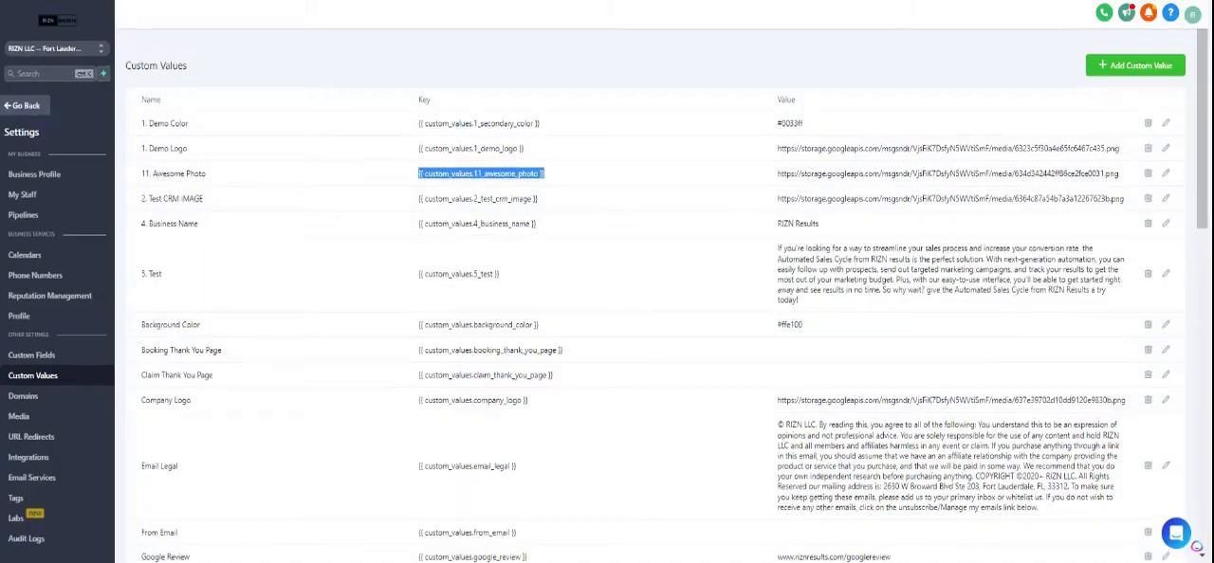
click(482, 127)
key(ctrl+c)
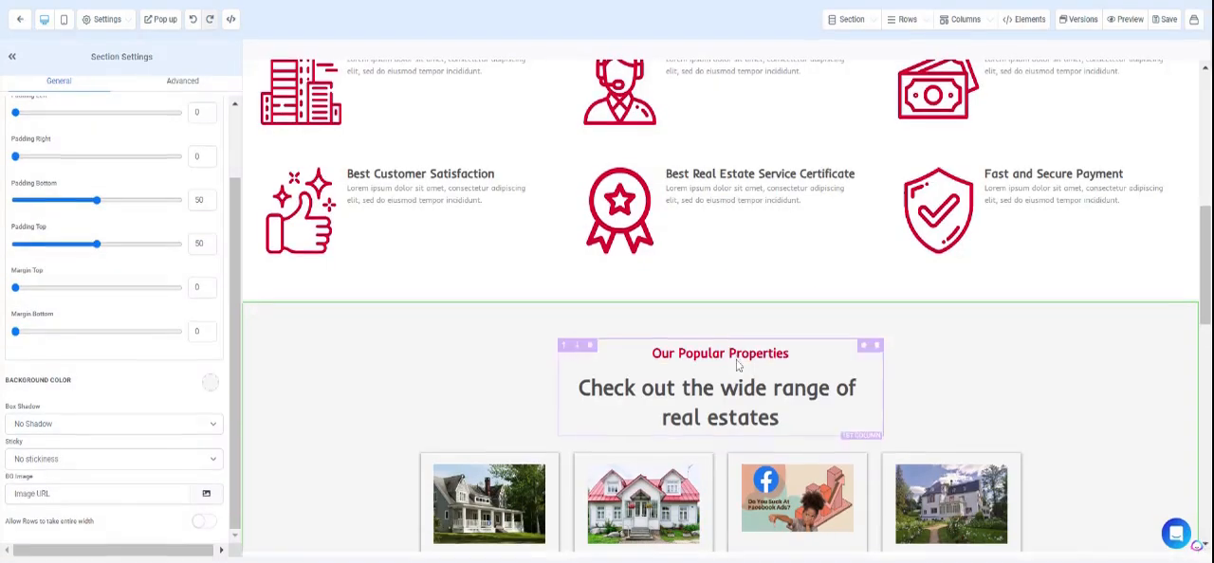
scroll(364, 155, down, 3)
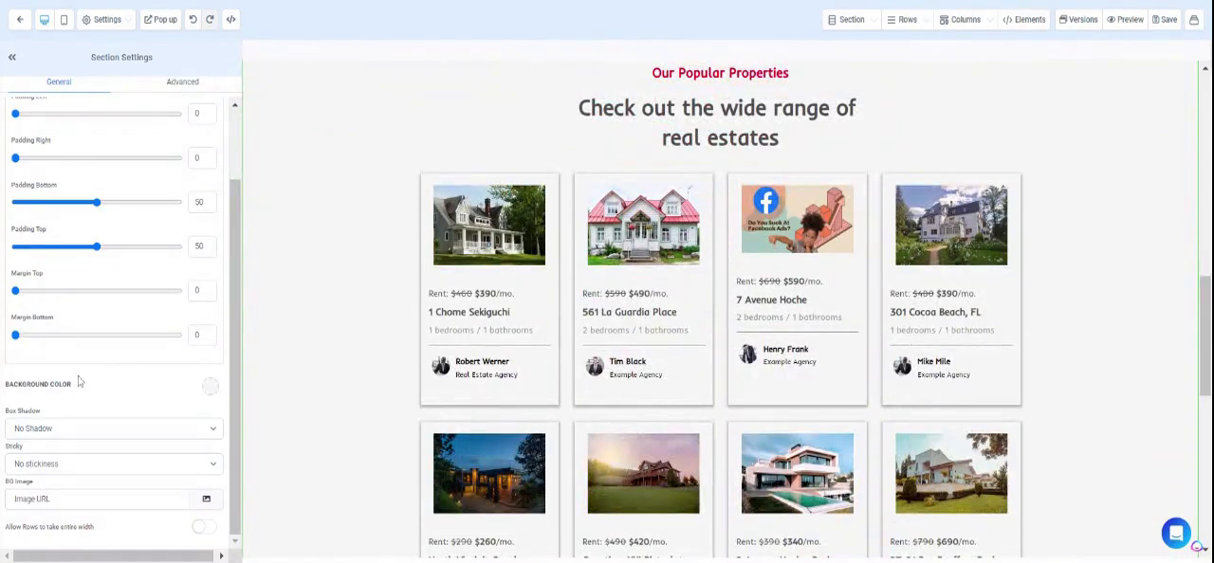
Add a custom color with the value {{ custom_values.1_secondary_color }} as the Our Popular Properties section's background and check it on the page.
click(212, 391)
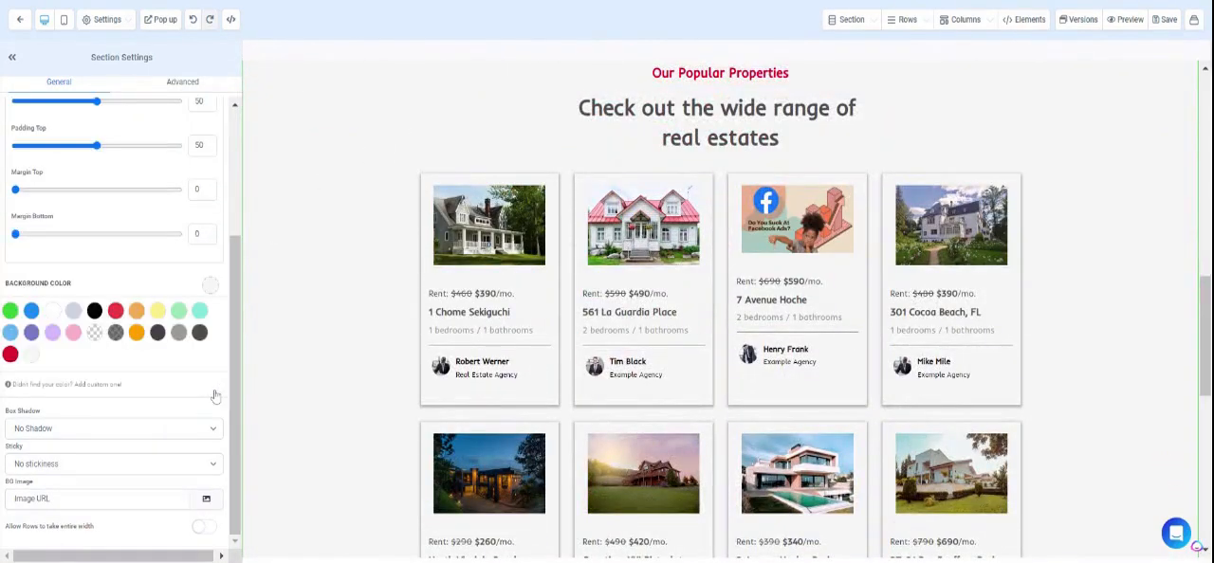
click(90, 385)
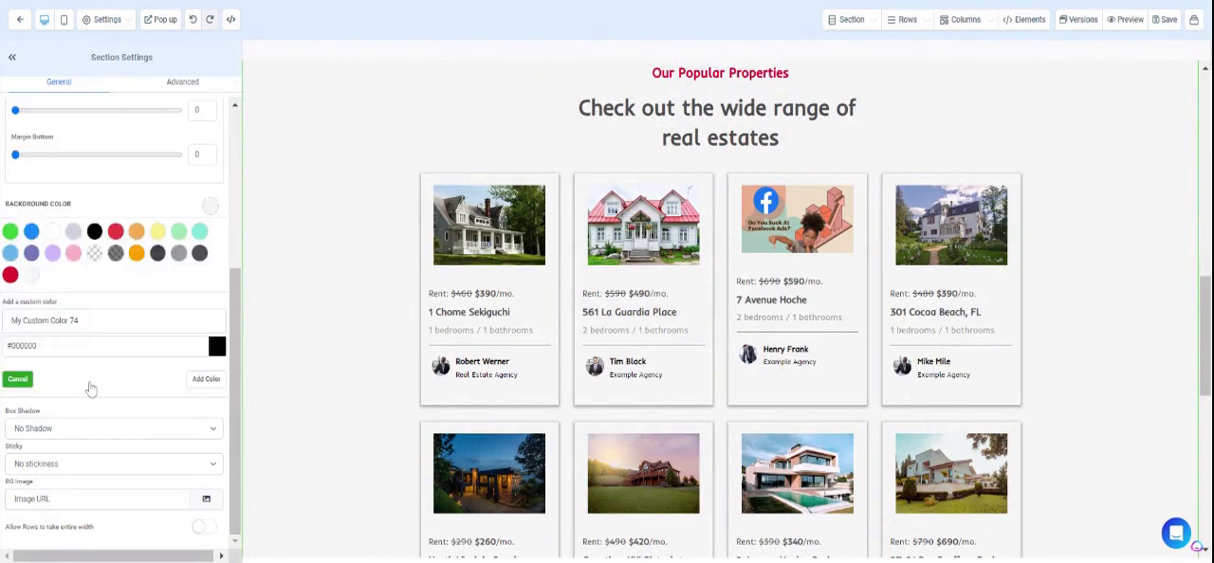
triple_click(29, 347)
key(BackSpace)
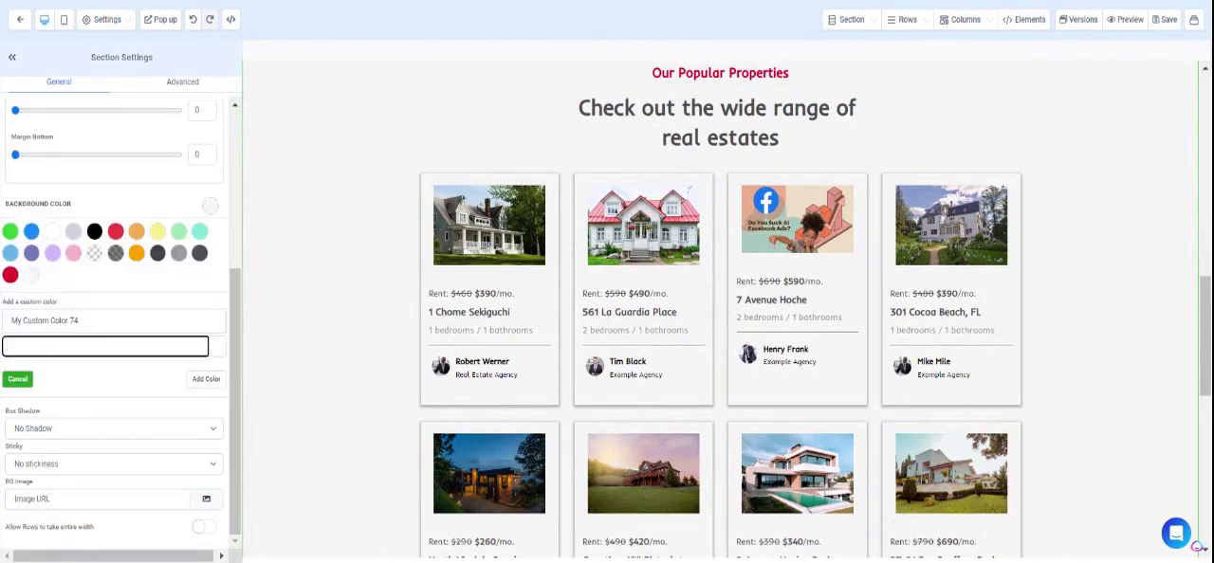
key(ctrl+v)
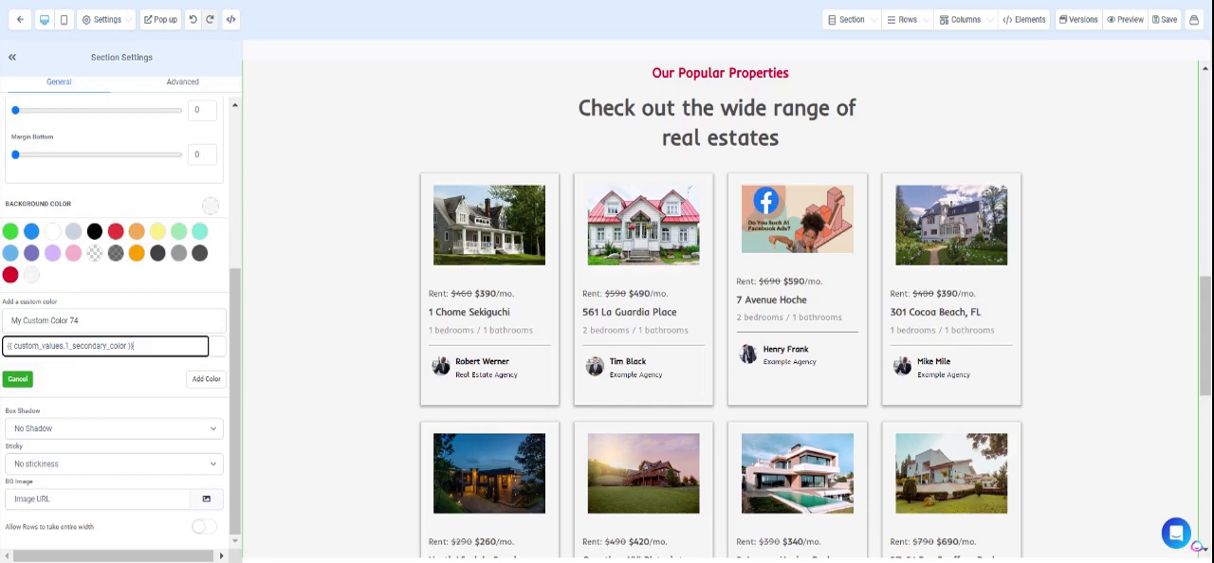
click(206, 379)
scroll(776, 272, up, 2)
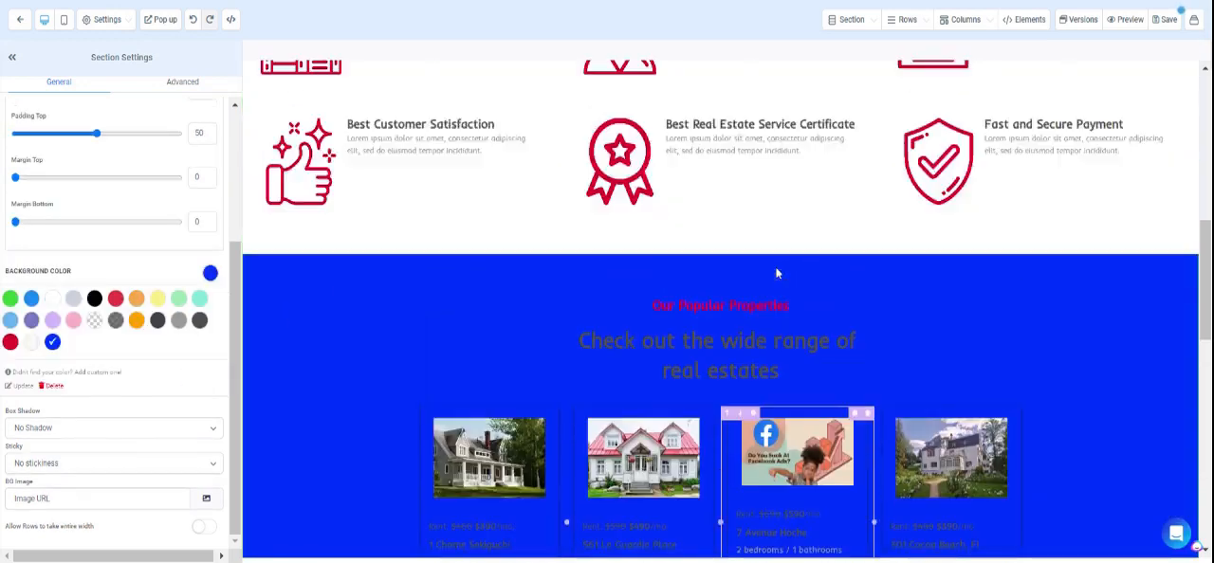
scroll(777, 272, down, 2)
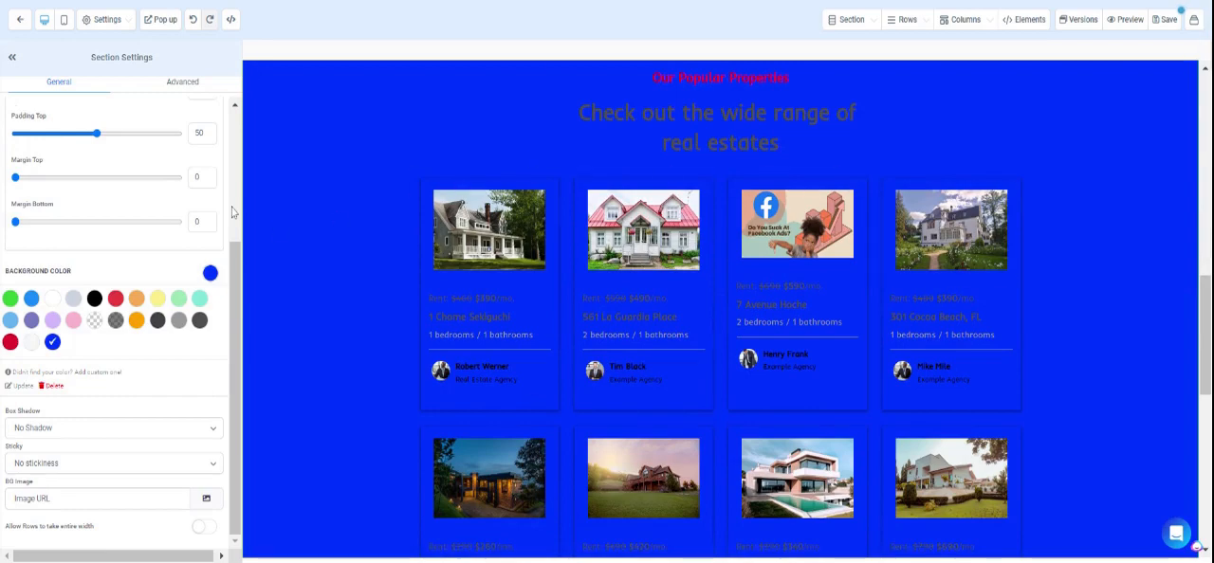
Set the Our Popular Properties section's background to white after trying light grey, review the page up to its header, and save.
click(73, 310)
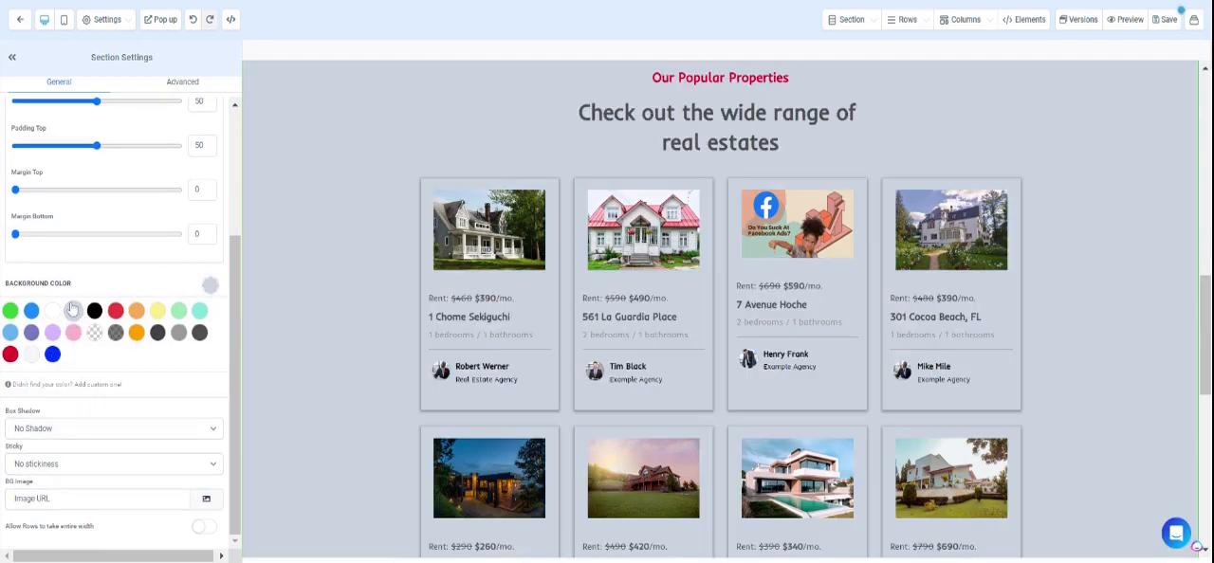
scroll(654, 370, up, 2)
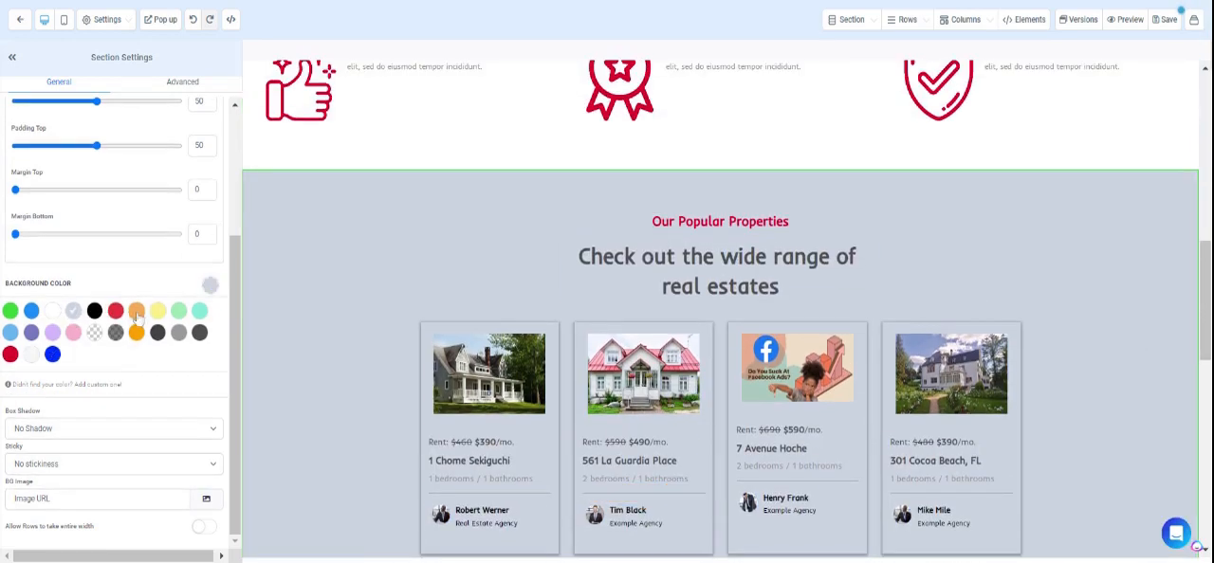
click(49, 313)
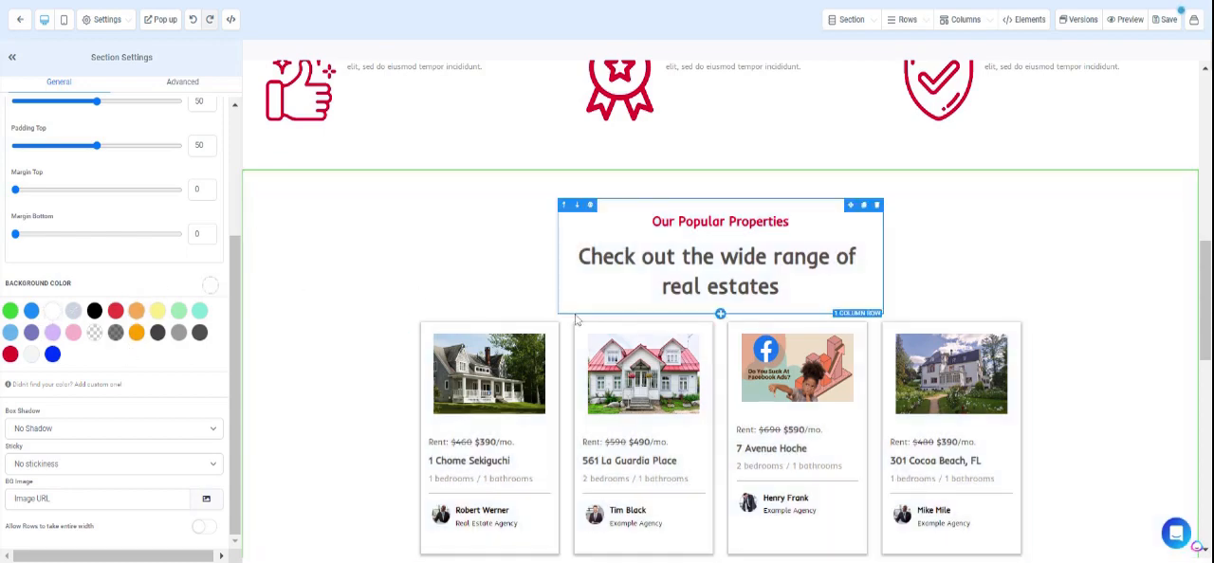
scroll(664, 417, up, 2)
scroll(1032, 208, down, 2)
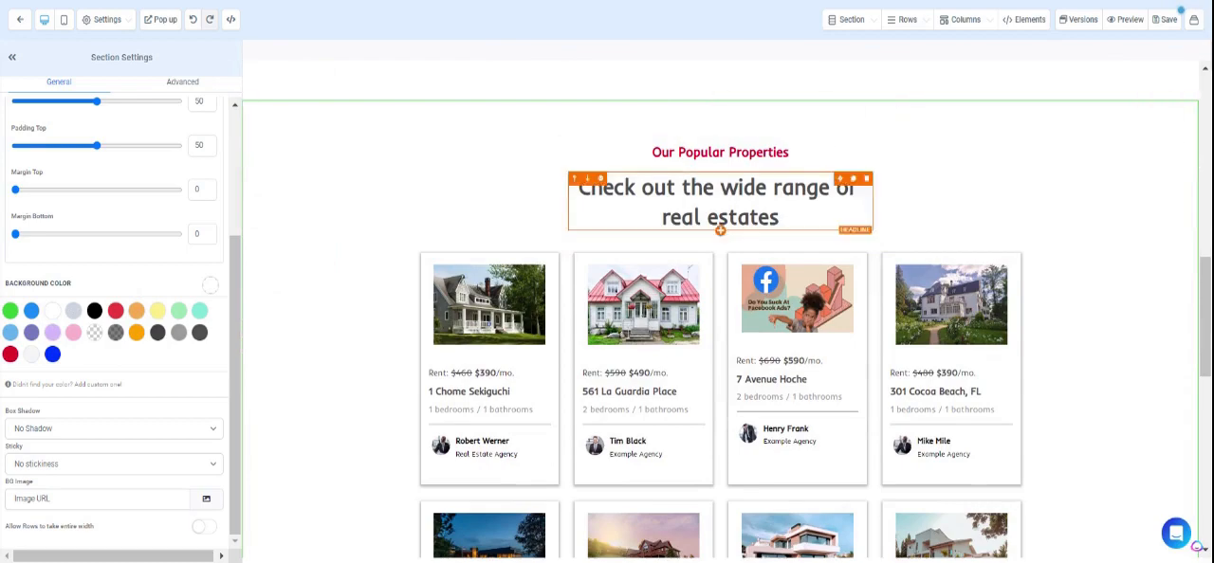
scroll(796, 303, up, 3)
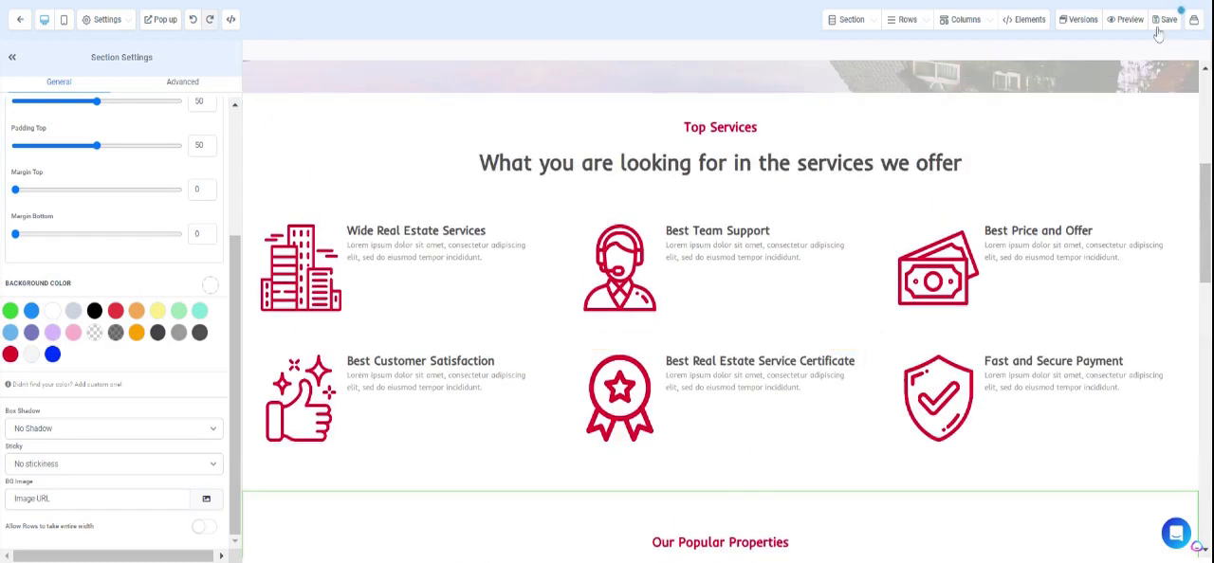
scroll(1076, 196, up, 3)
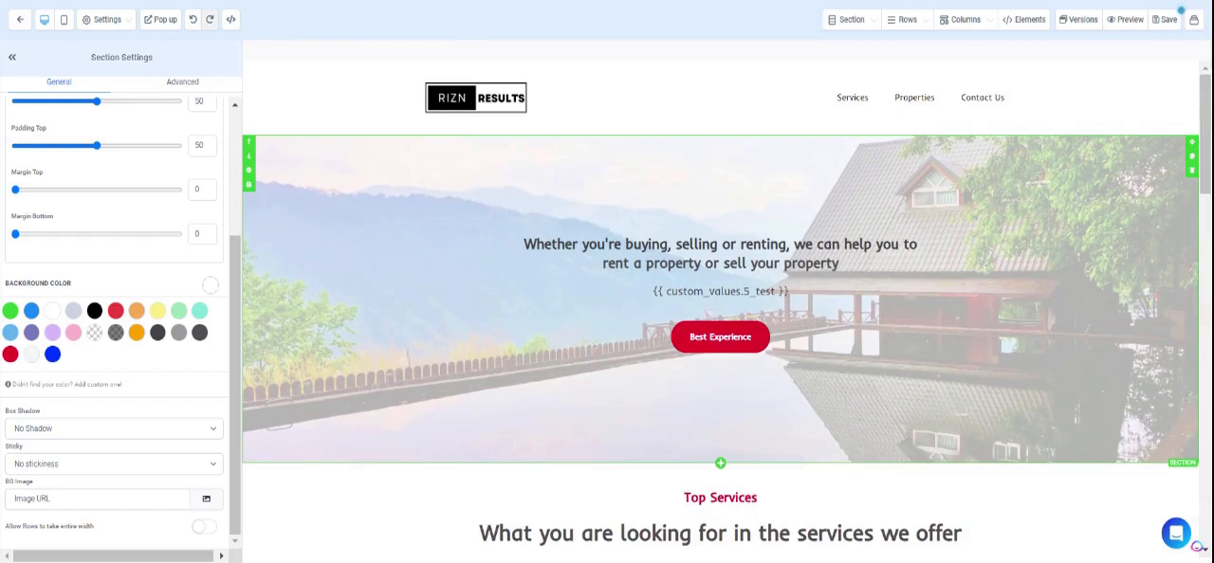
click(1162, 23)
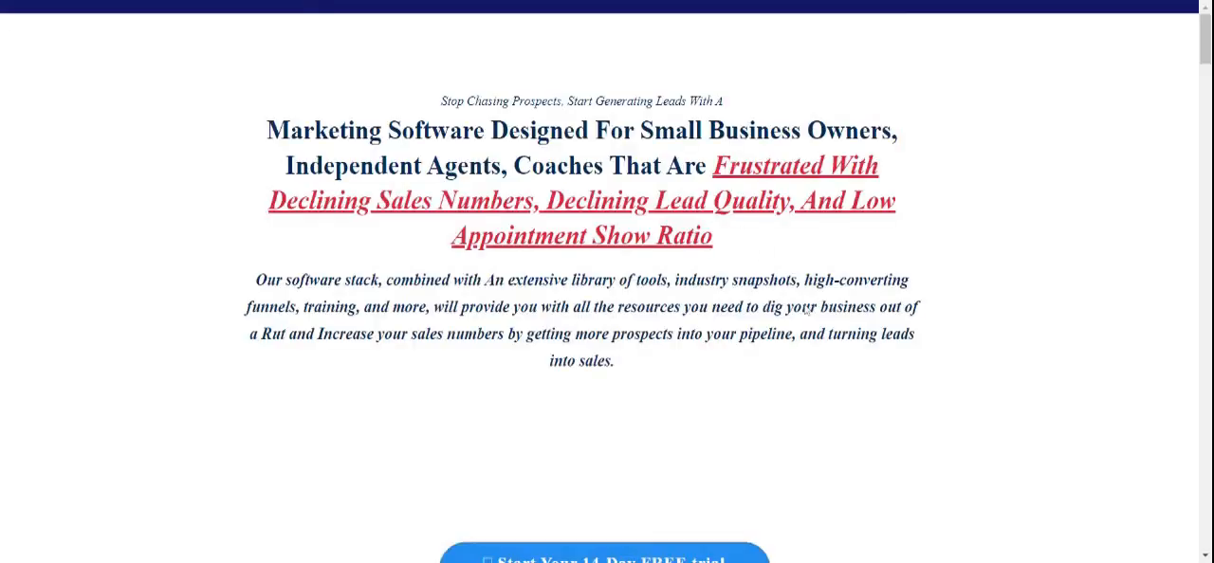
Switch to the RIZN Results sales page, look through it, and inspect the 14-day free trial sign-up form before closing it.
scroll(606, 284, down, 3)
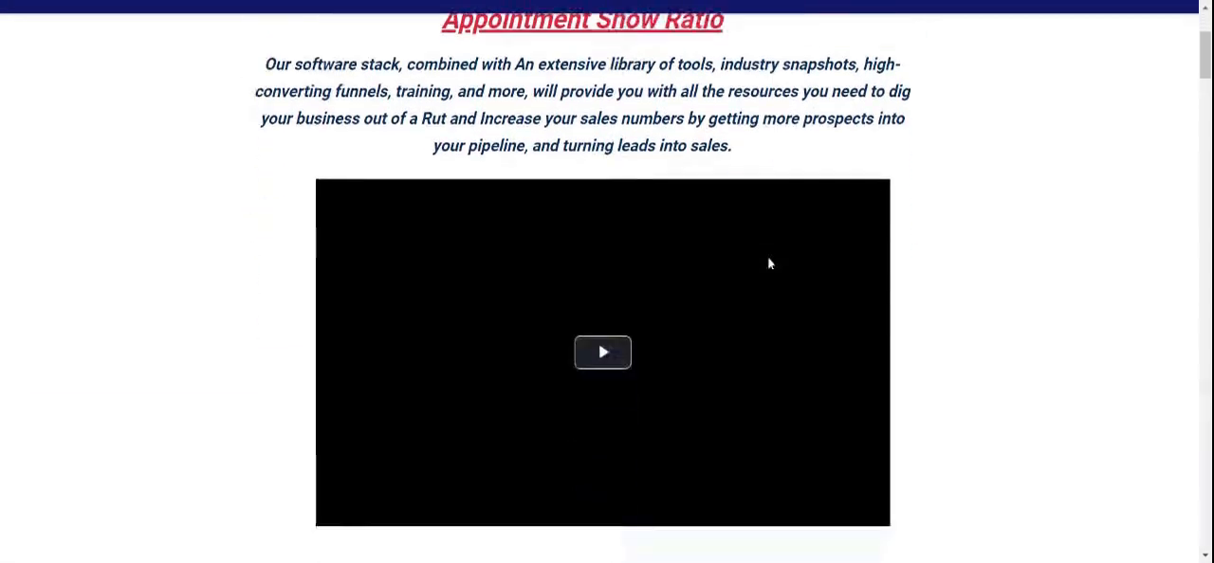
scroll(770, 264, down, 4)
scroll(770, 263, up, 4)
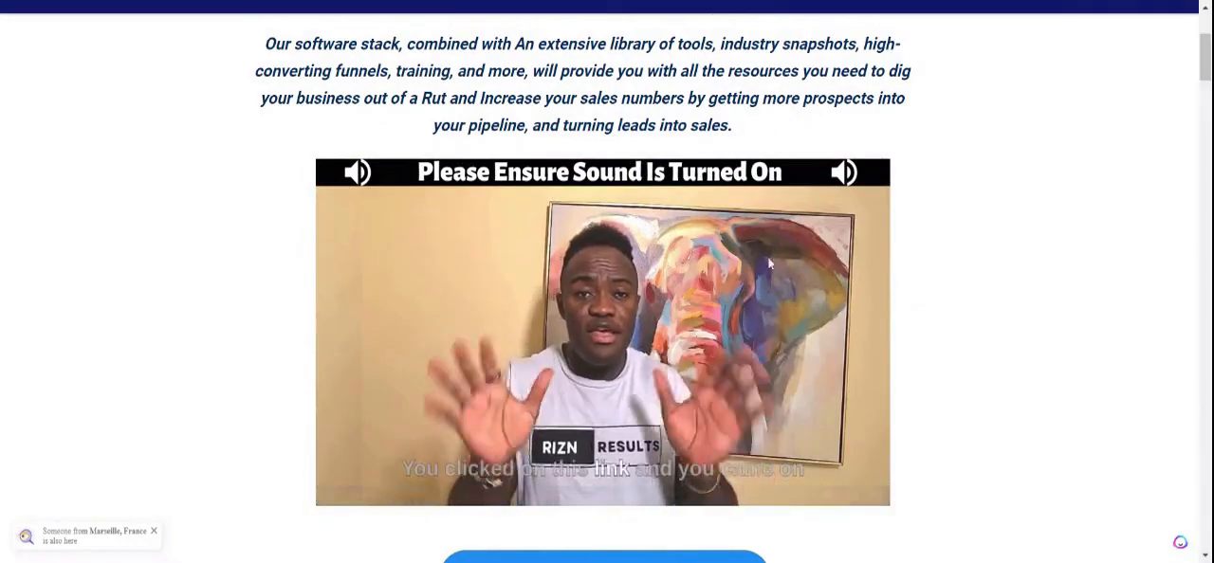
scroll(770, 260, down, 5)
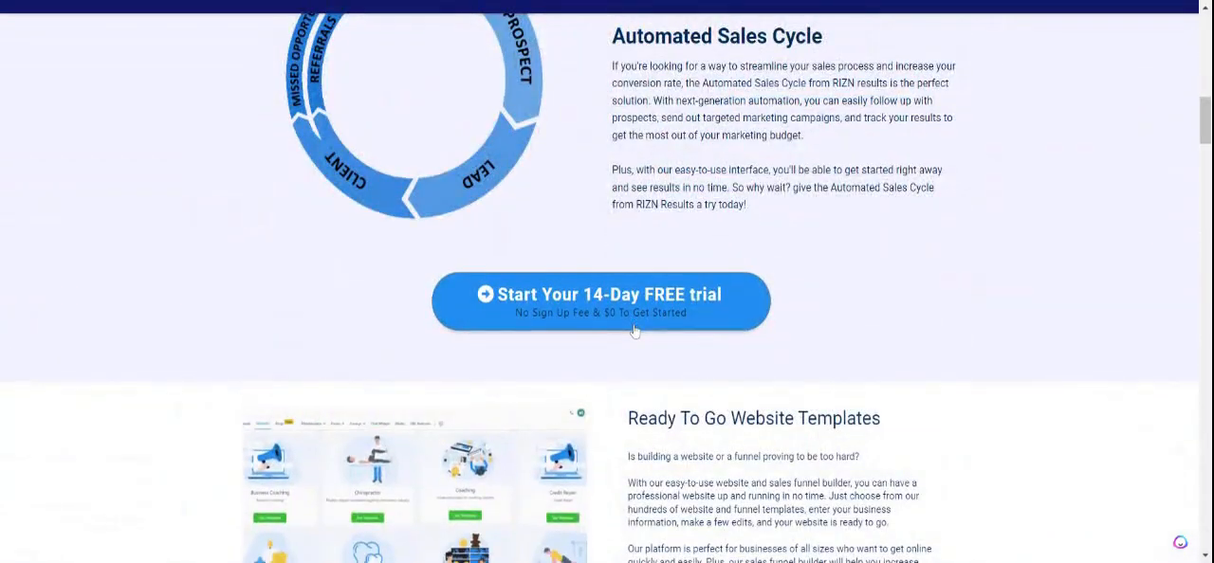
click(626, 226)
scroll(644, 282, down, 3)
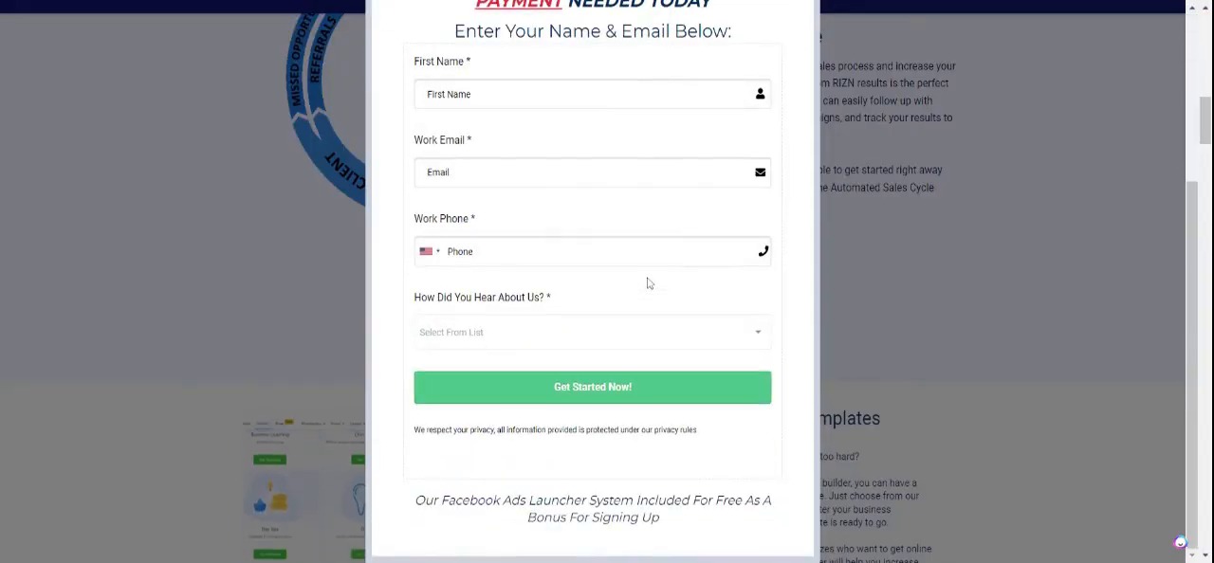
drag(645, 282, 612, 124)
scroll(612, 121, up, 3)
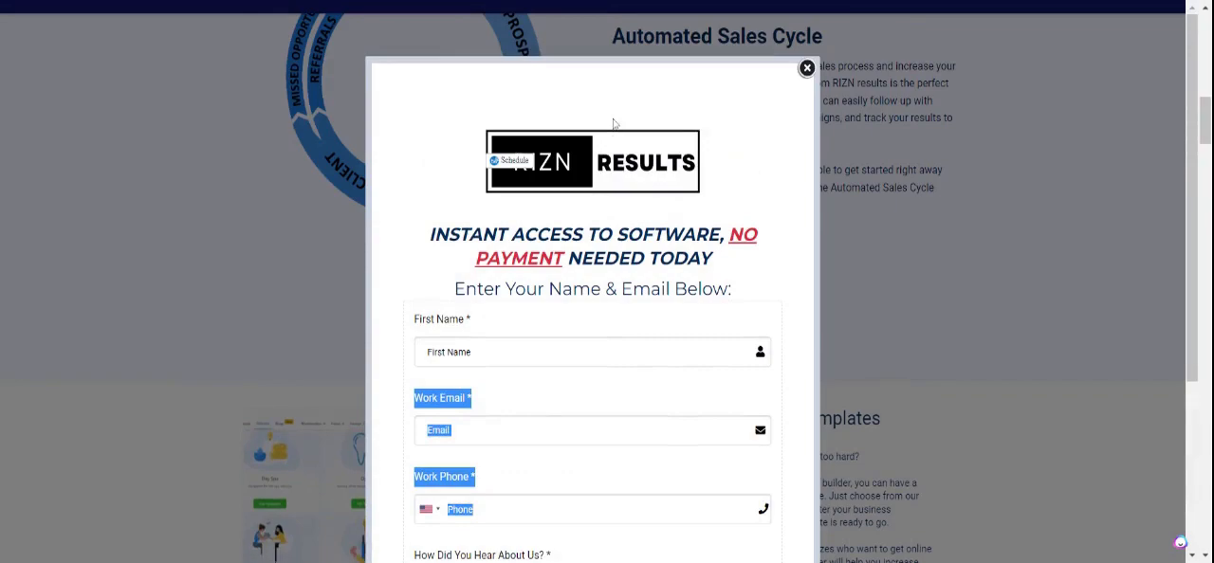
click(806, 64)
Look over the sales page's Ready To Go Website Templates, video and Automated Sales Cycle sections.
scroll(806, 65, down, 3)
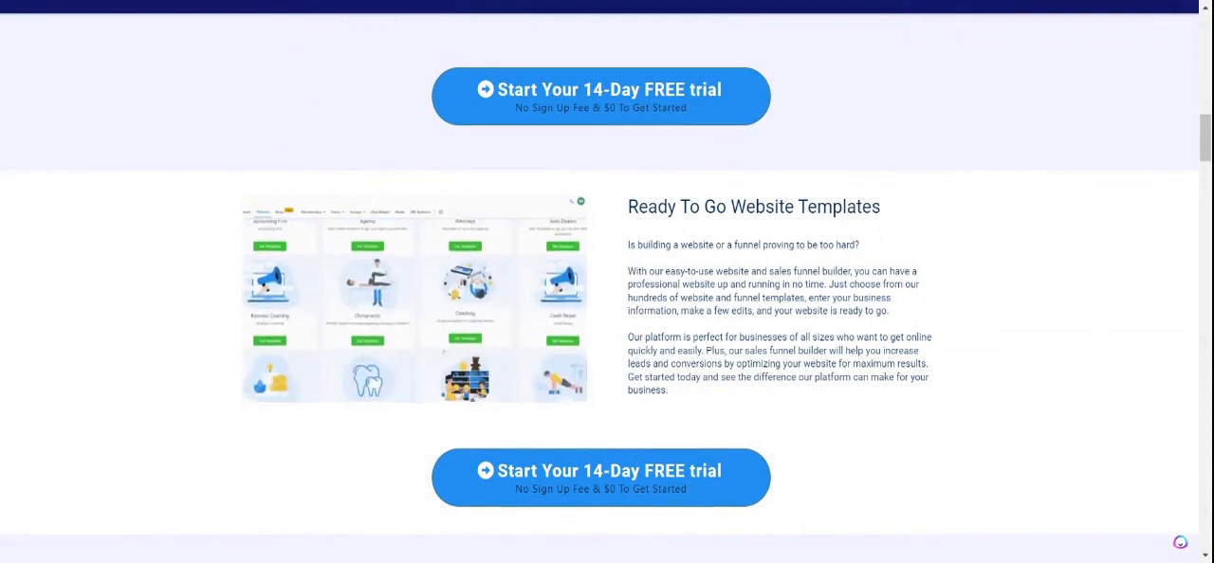
scroll(804, 72, up, 3)
scroll(802, 67, up, 5)
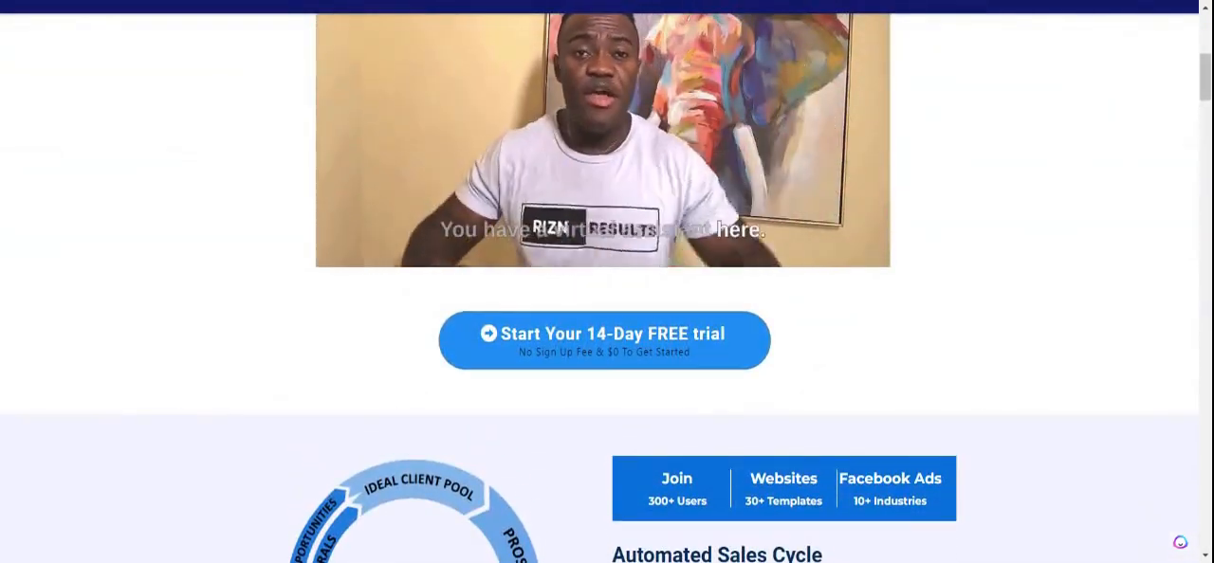
scroll(803, 66, down, 2)
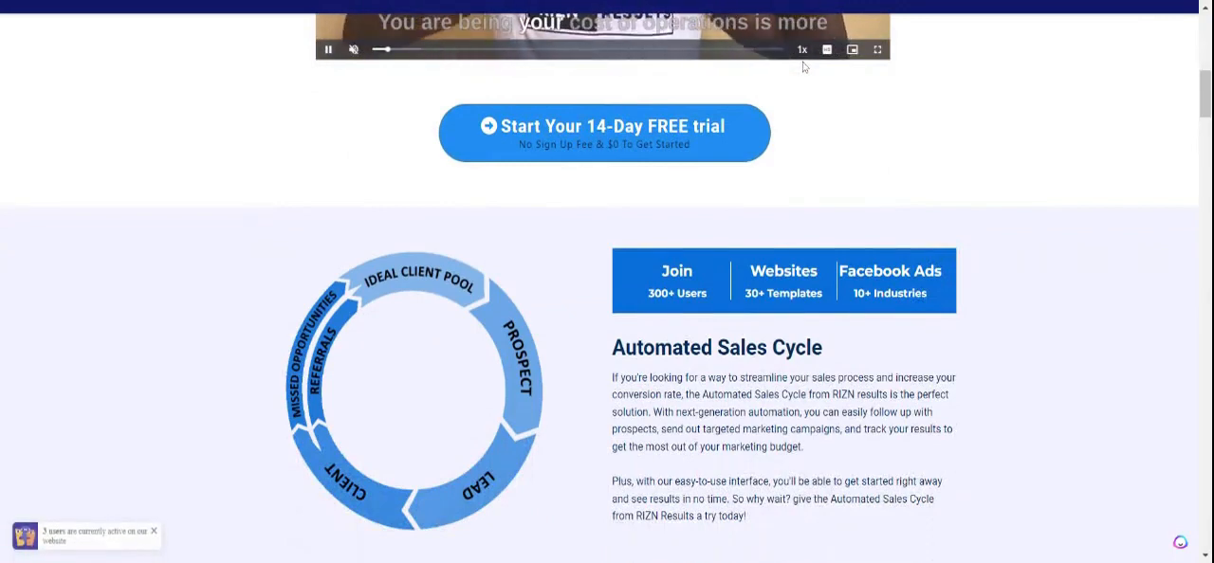